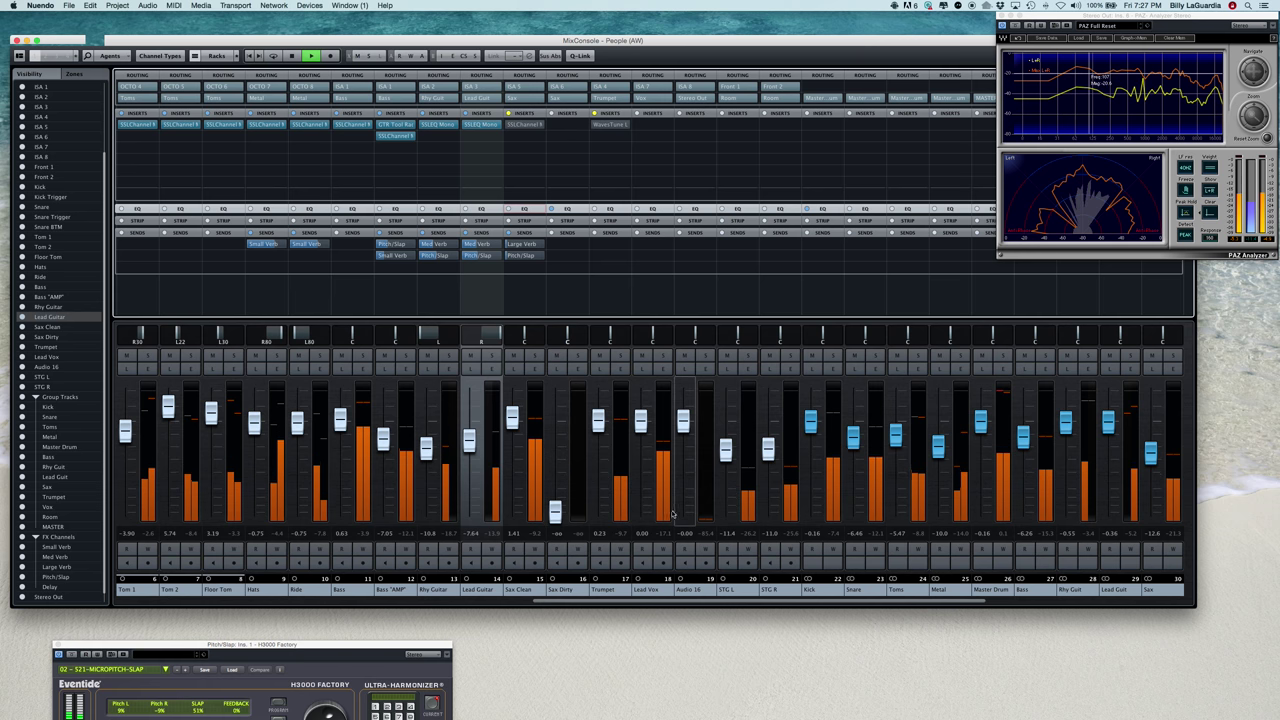
# Step: Solo the Sax Clean, Sax Dirty and Trumpet channels
pyautogui.click(533, 355)
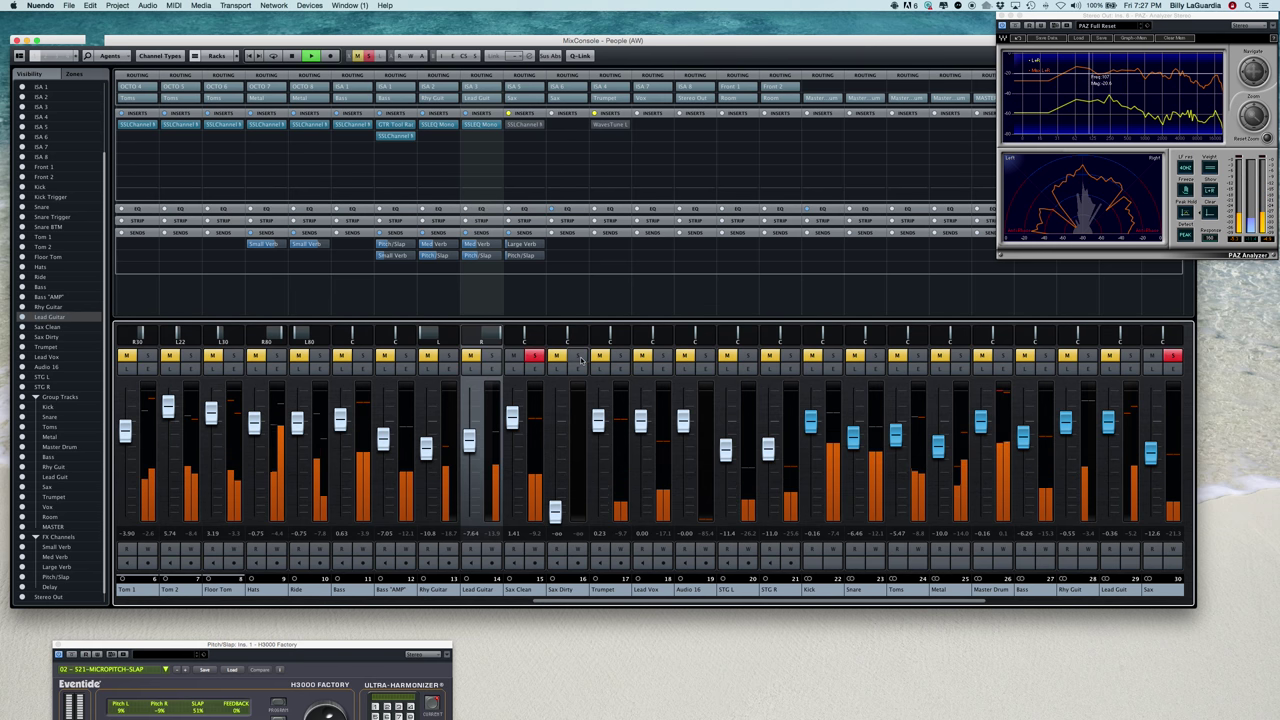
pyautogui.click(576, 355)
pyautogui.click(620, 355)
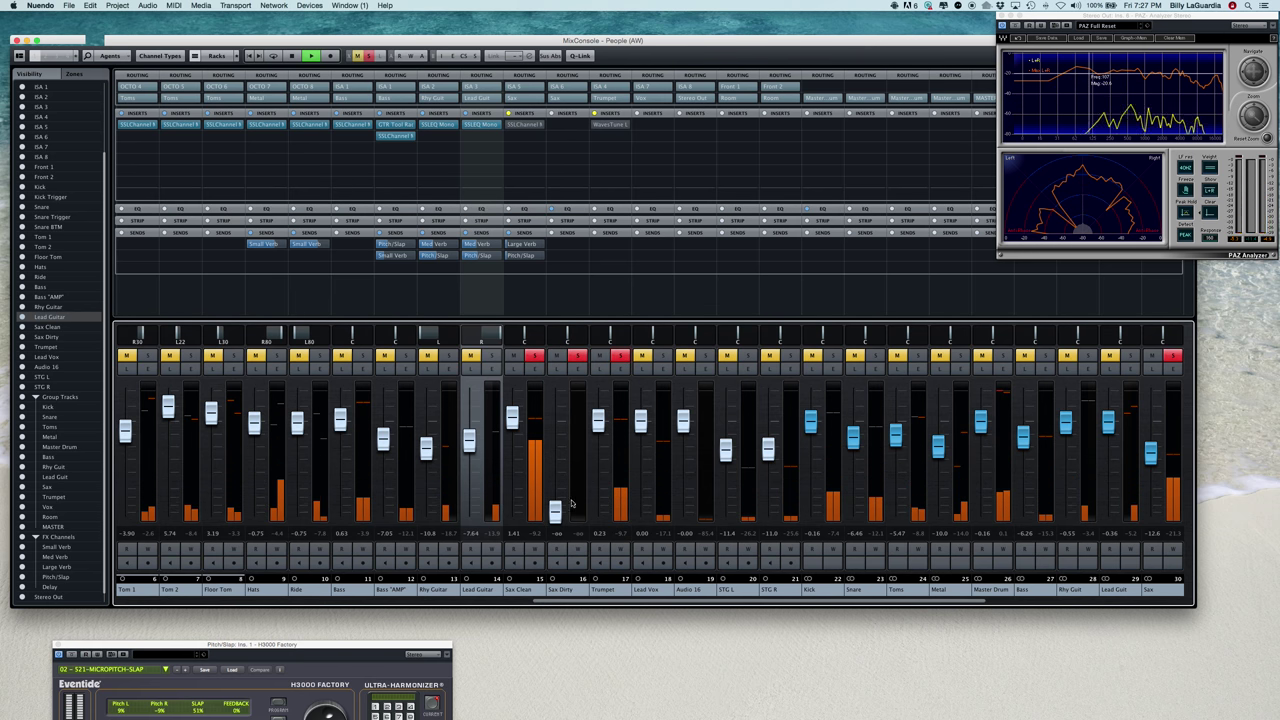
# Step: Raise the Sax Dirty fader to 1.02 dB and pull the Trumpet fader fully down, ending with playback stopped
pyautogui.moveTo(555, 510); pyautogui.dragTo(555, 417)
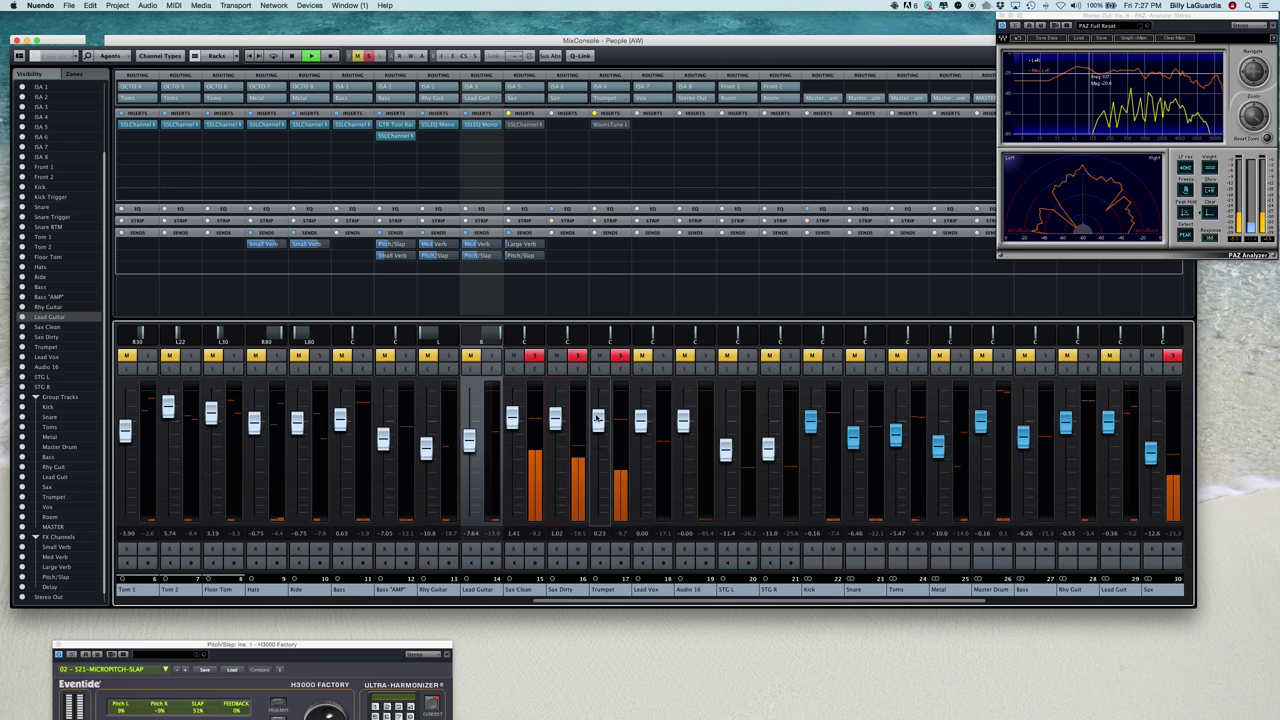
pyautogui.moveTo(598, 420); pyautogui.dragTo(598, 510)
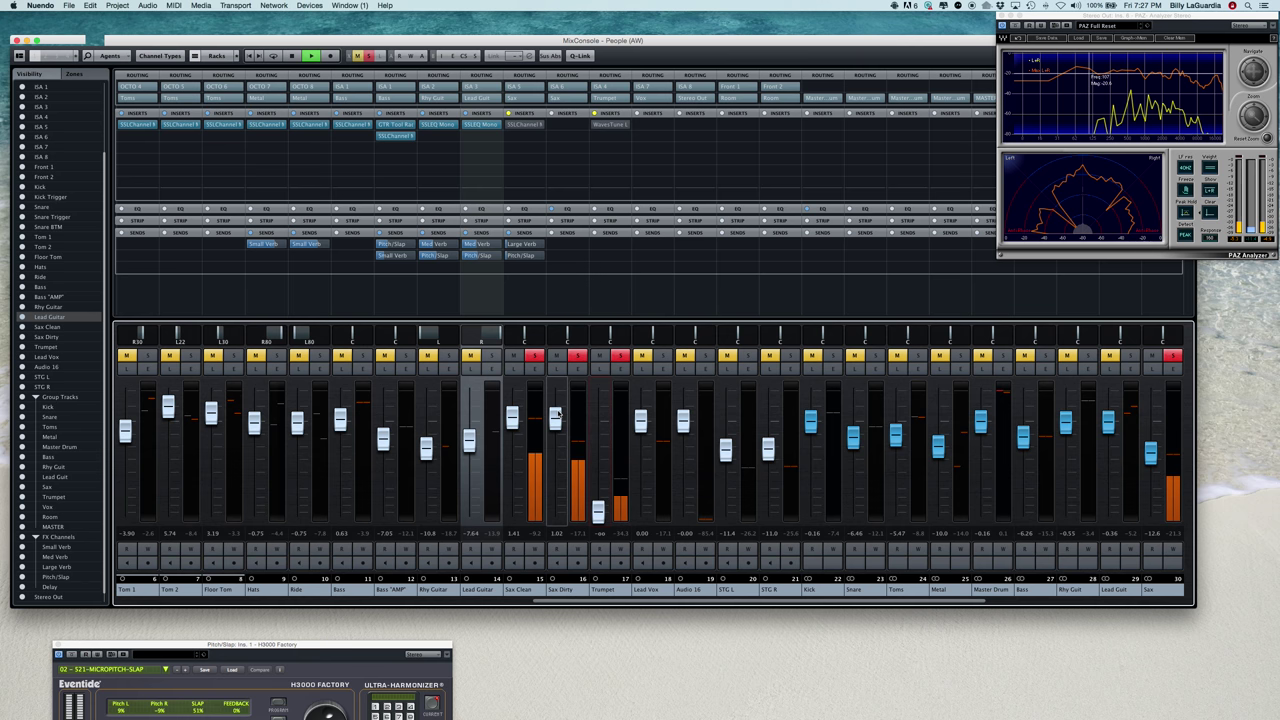
pyautogui.press('space')
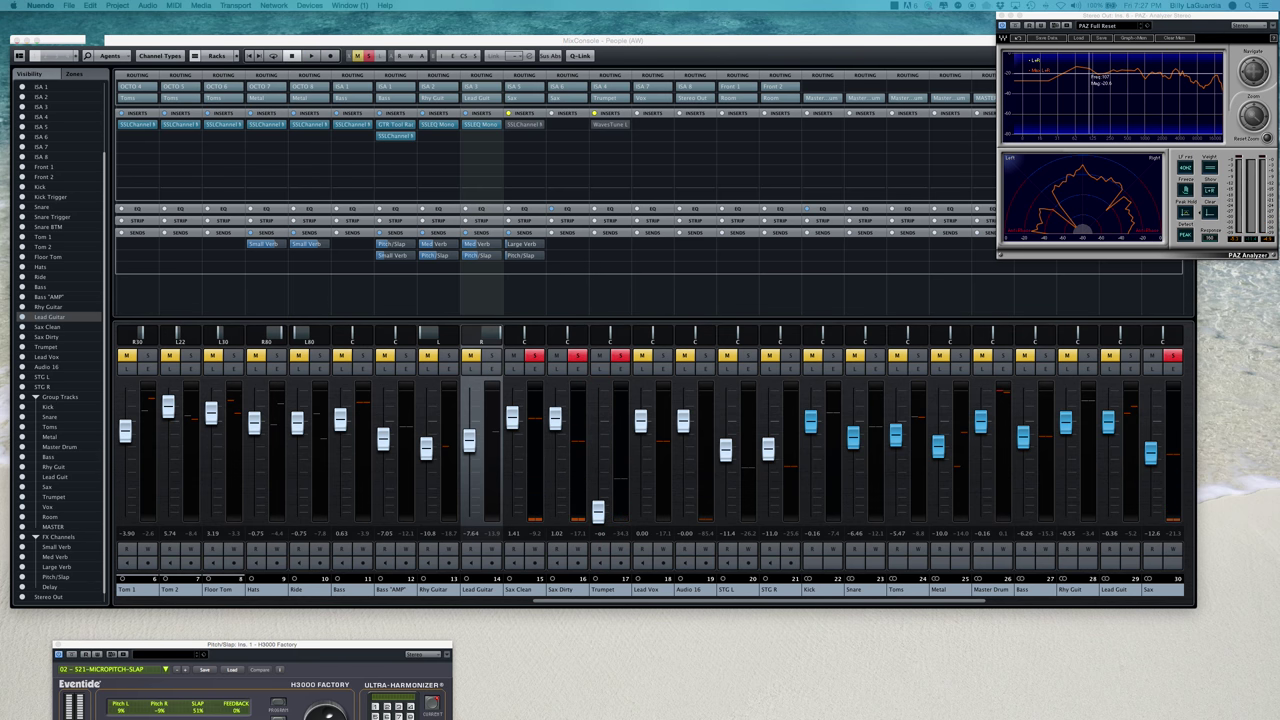
# Step: Show the project window and enlarge it so the tracks through STG R and the song's beginning are in view
pyautogui.press('F3')
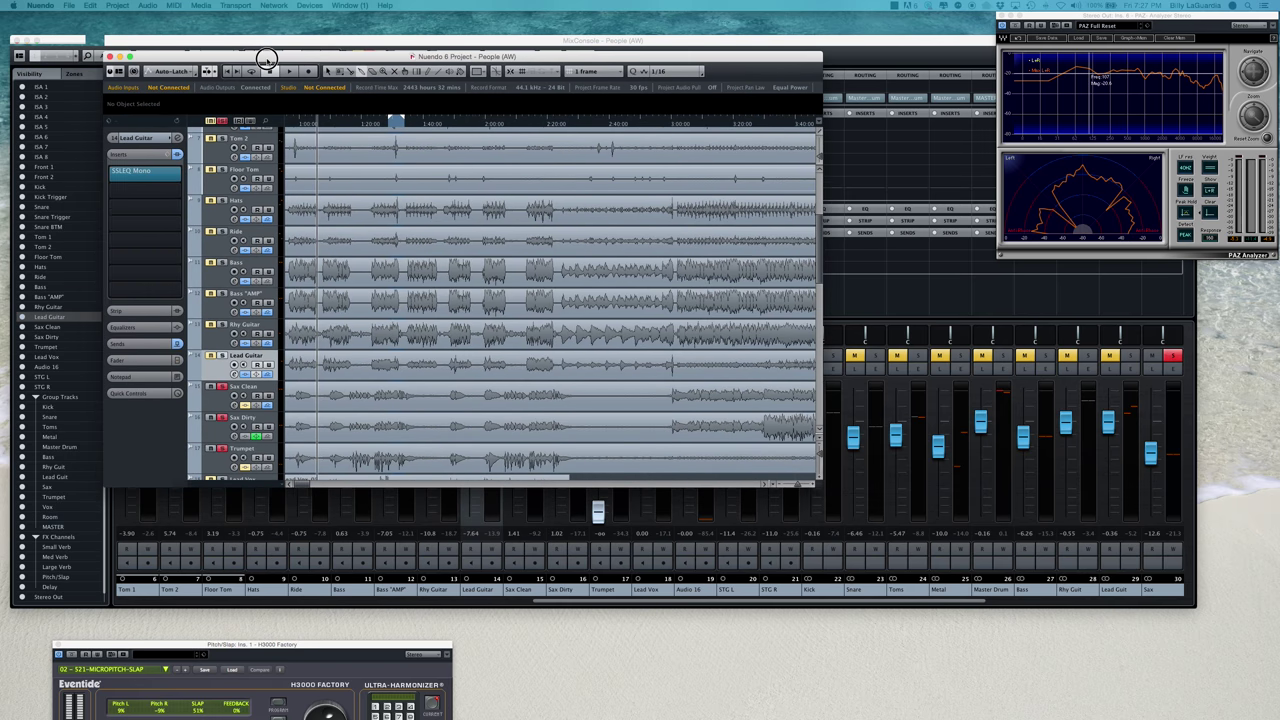
pyautogui.moveTo(267, 58); pyautogui.dragTo(254, 36)
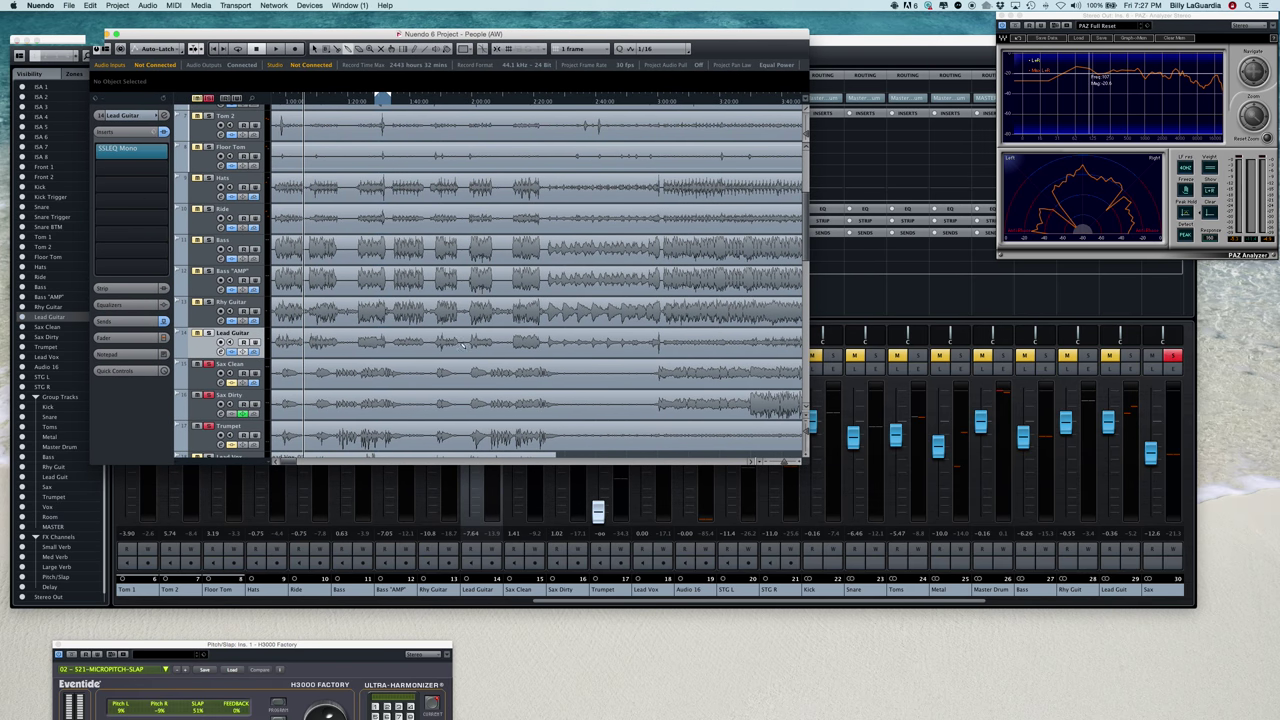
pyautogui.moveTo(848, 517); pyautogui.dragTo(959, 611)
pyautogui.hscroll(-5, 623, 403)
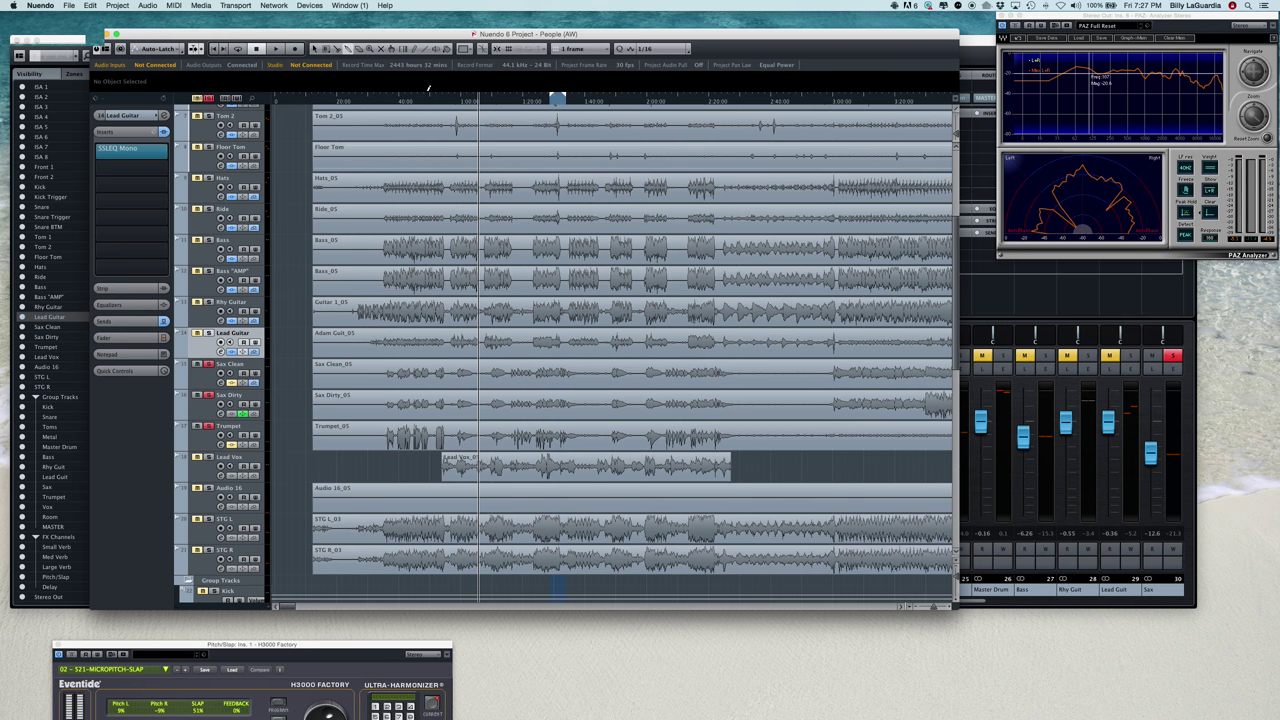
# Step: Audition the saxes from about 0:35 and trim the Sax Dirty clip's start in stages to 0:01:17:02
pyautogui.click(390, 102)
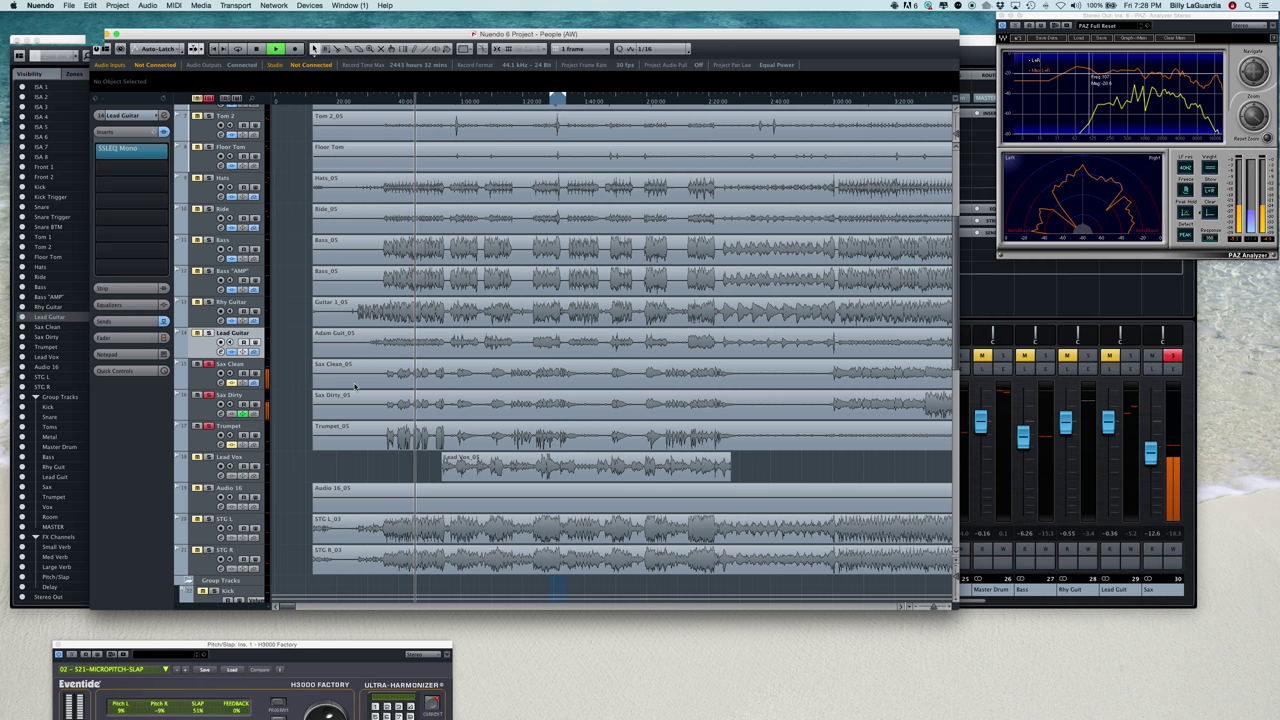
pyautogui.click(337, 403)
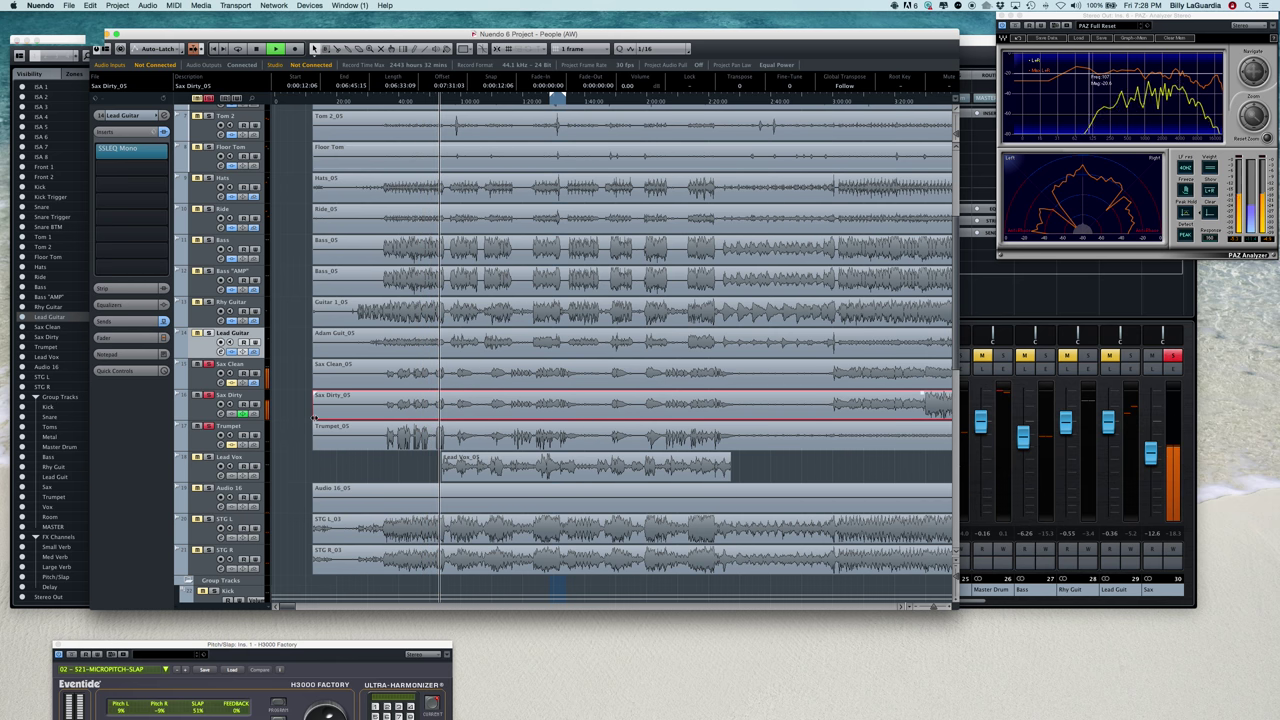
pyautogui.moveTo(313, 417); pyautogui.dragTo(453, 416)
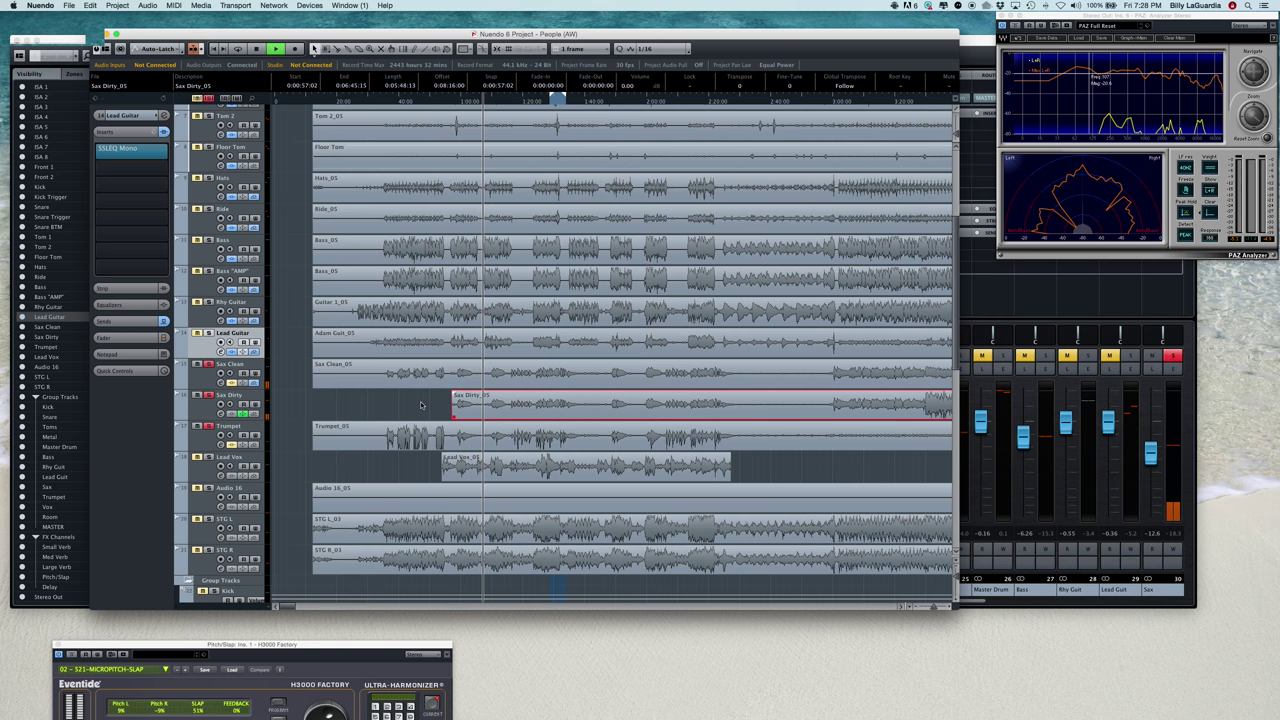
pyautogui.hscroll(5, 421, 404)
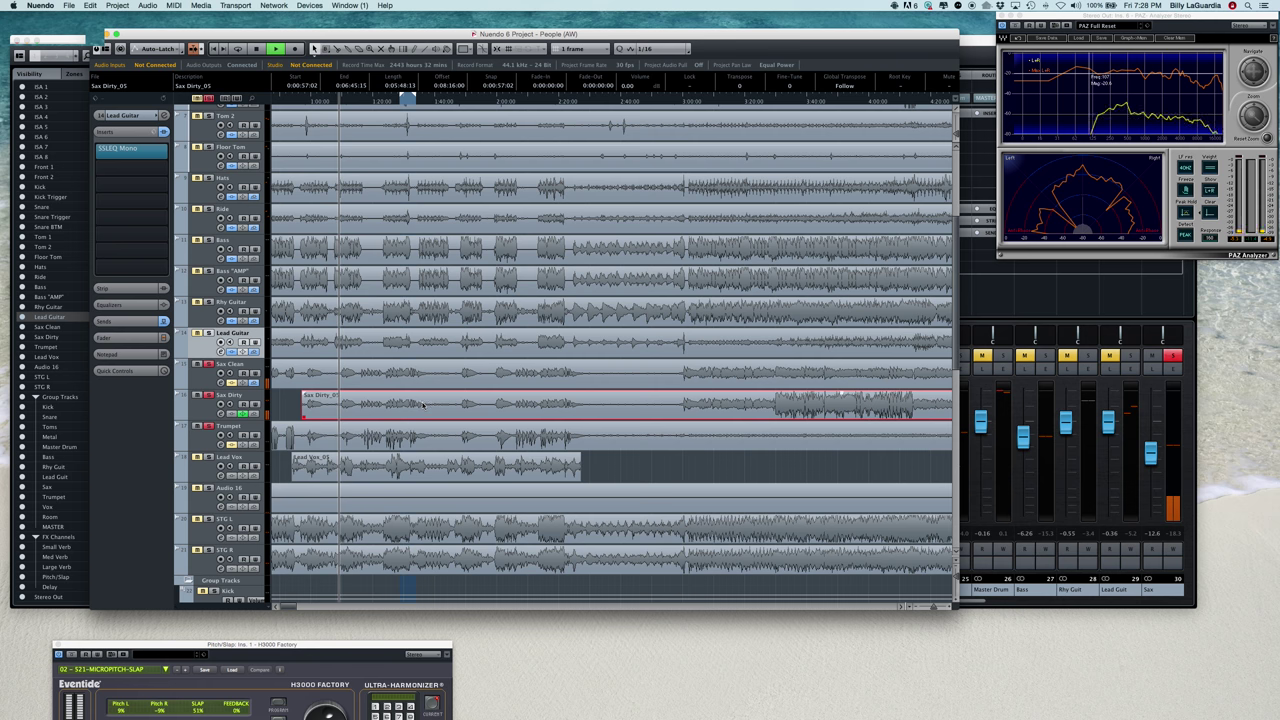
pyautogui.moveTo(308, 417); pyautogui.dragTo(365, 410)
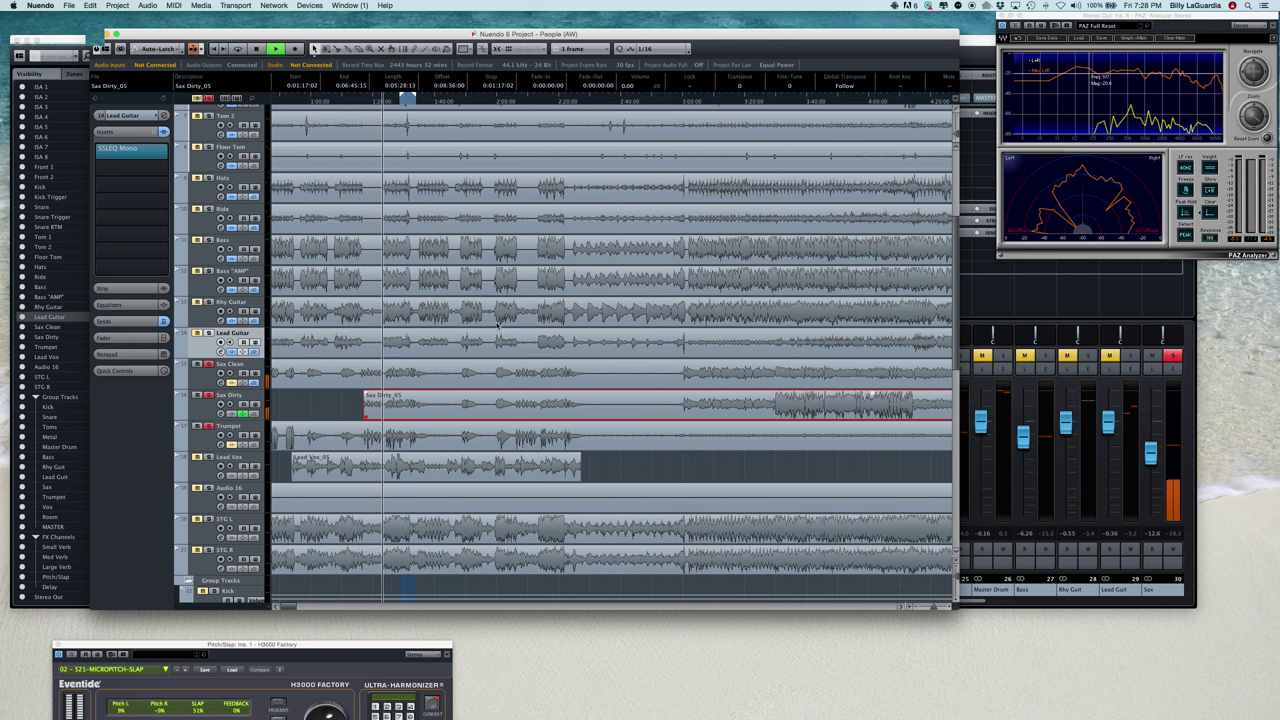
# Step: Audition several spots along the song and trim the Sax Dirty clip's start to 0:02:04:05
pyautogui.click(756, 102)
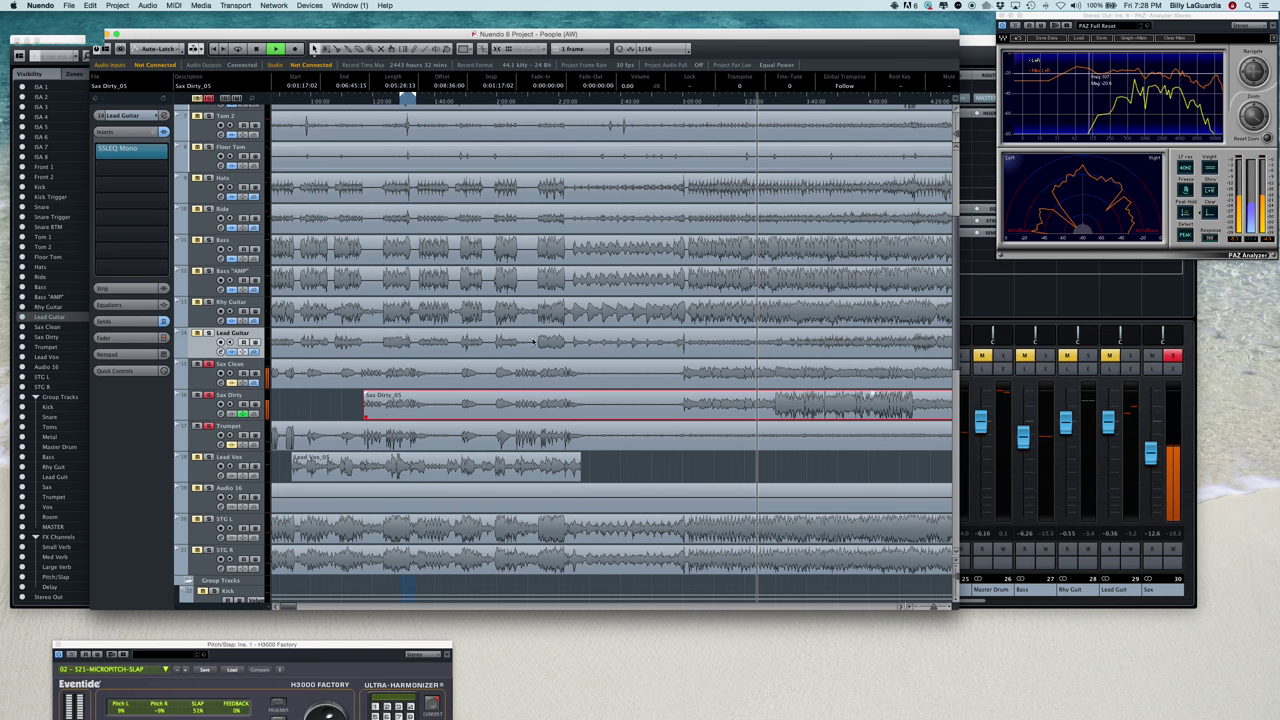
pyautogui.click(463, 102)
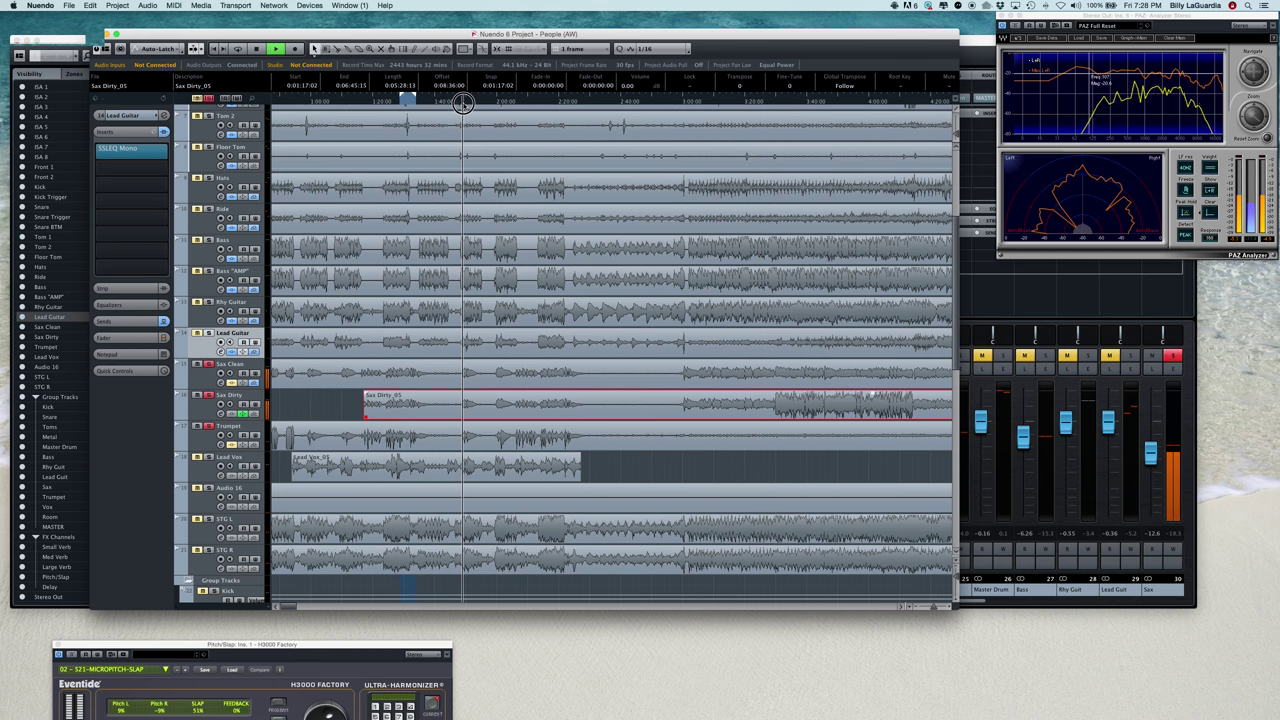
pyautogui.click(510, 103)
pyautogui.click(505, 102)
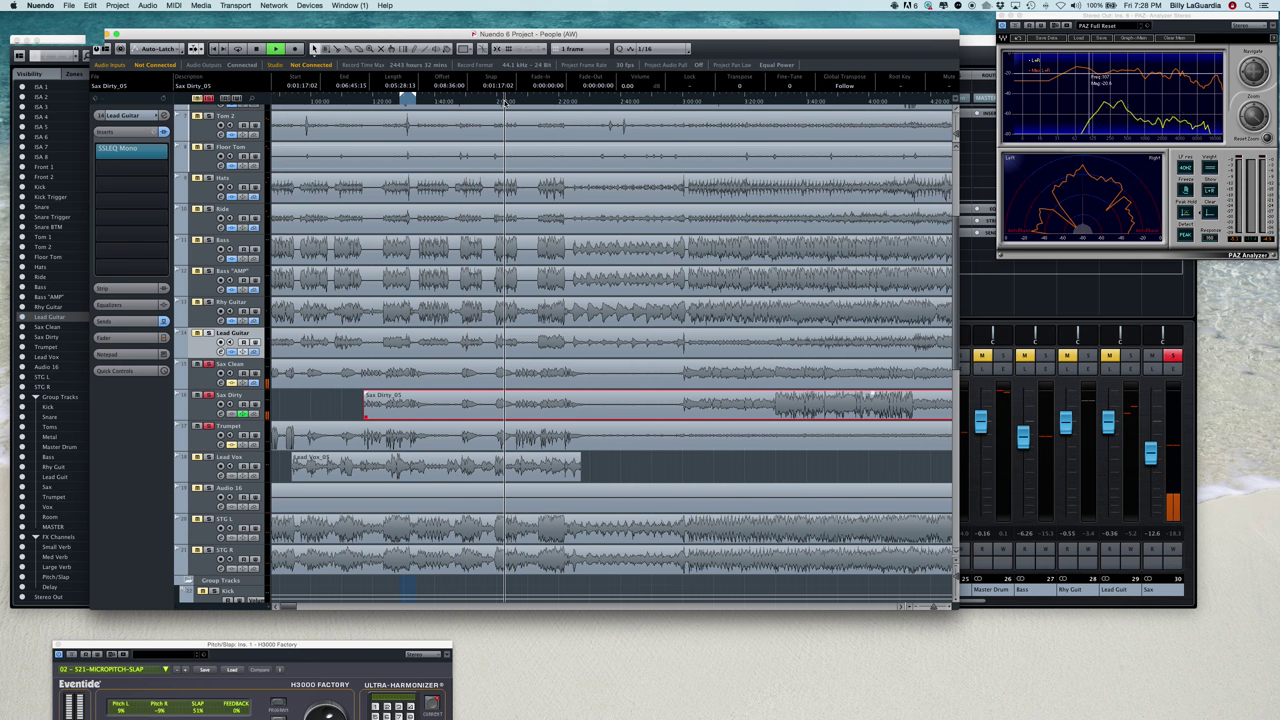
pyautogui.click(537, 103)
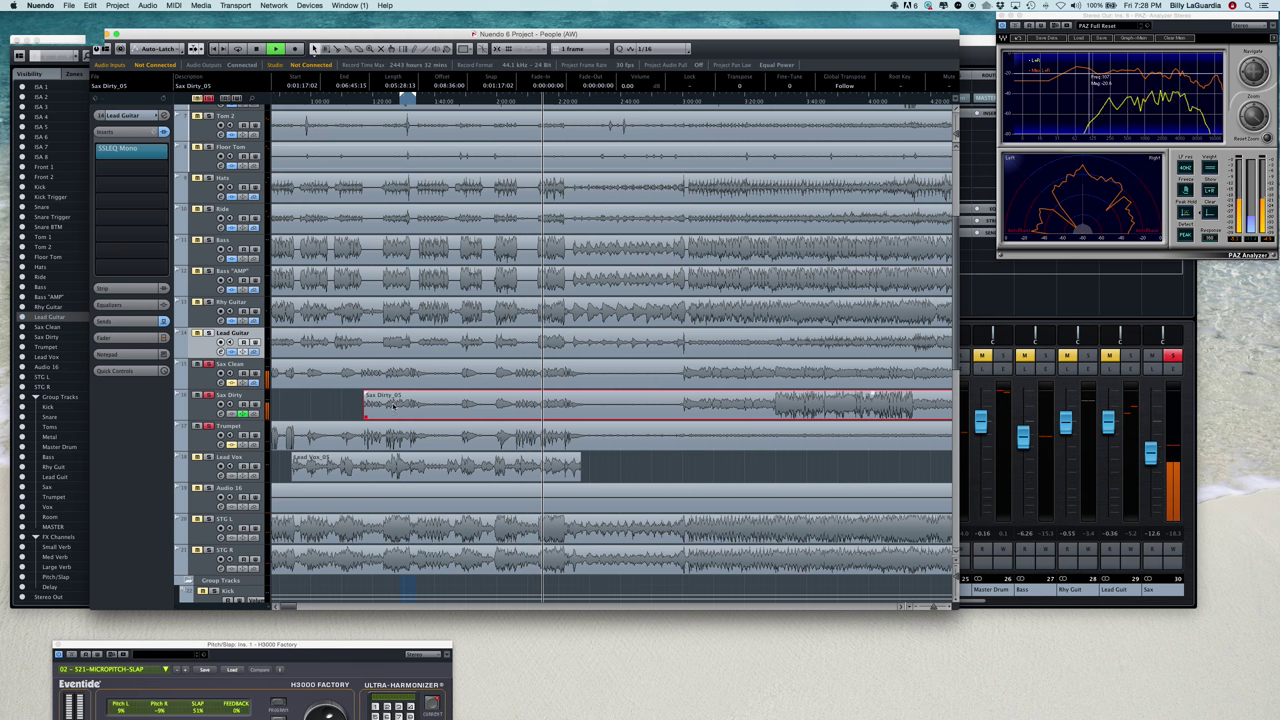
pyautogui.moveTo(455, 407); pyautogui.dragTo(510, 407)
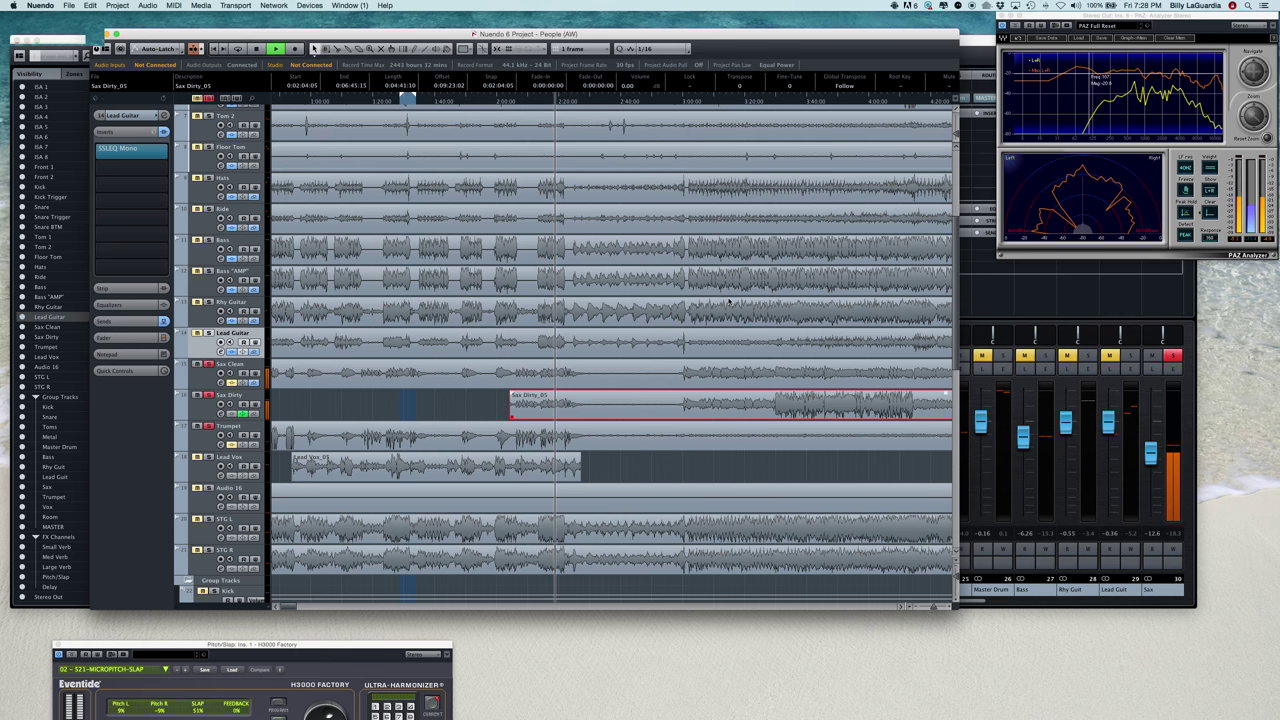
# Step: Play from about 3:00 and trim the Sax Dirty clip's start to 0:03:07:12
pyautogui.click(691, 100)
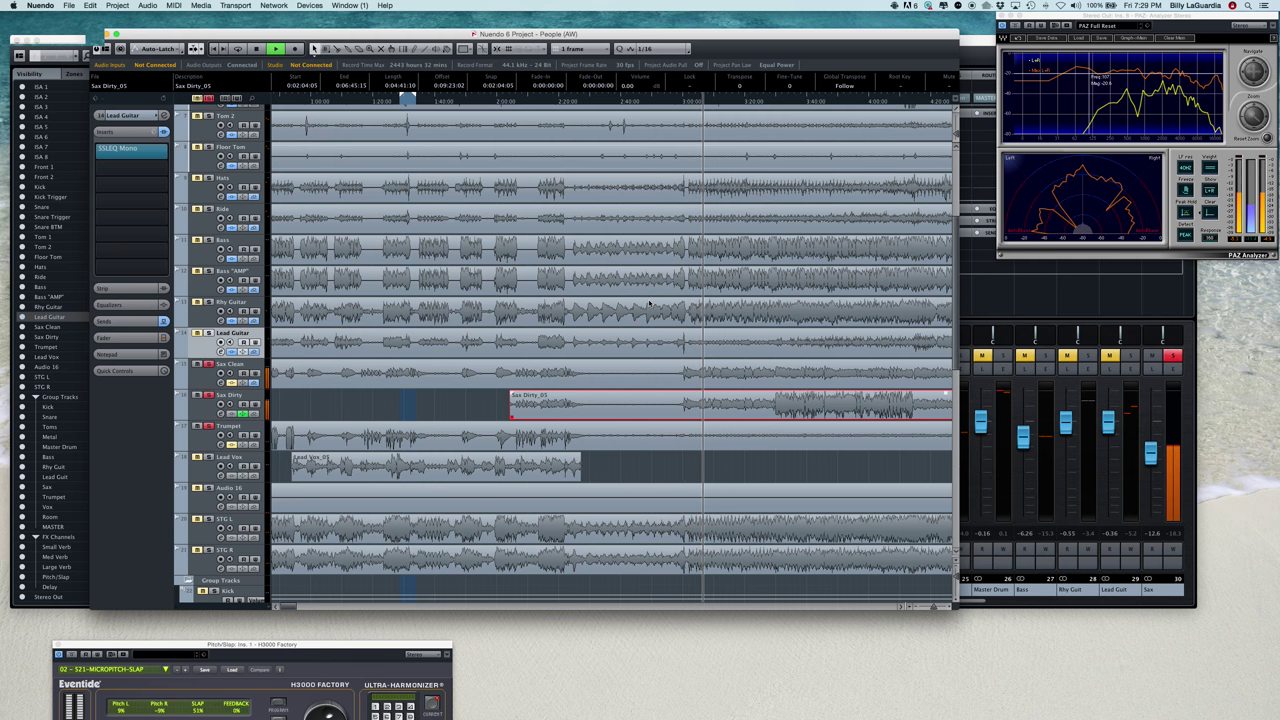
pyautogui.hscroll(5, 650, 300)
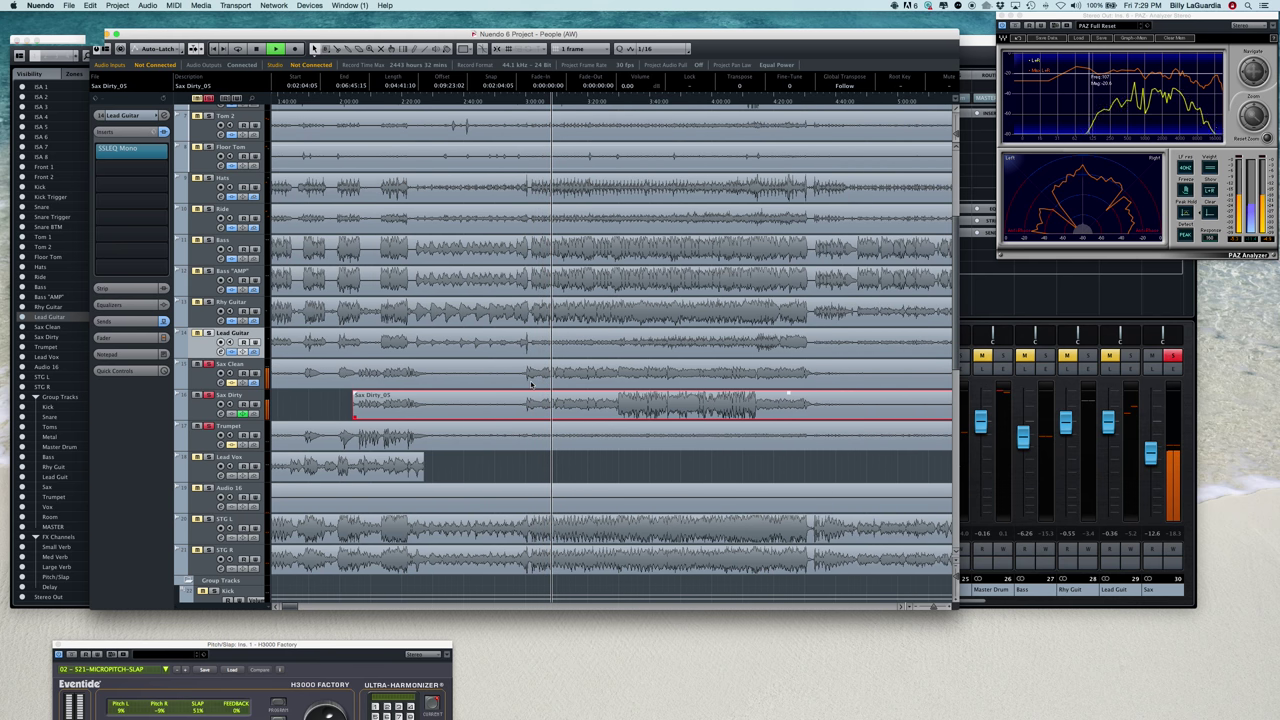
pyautogui.moveTo(354, 417); pyautogui.dragTo(548, 410)
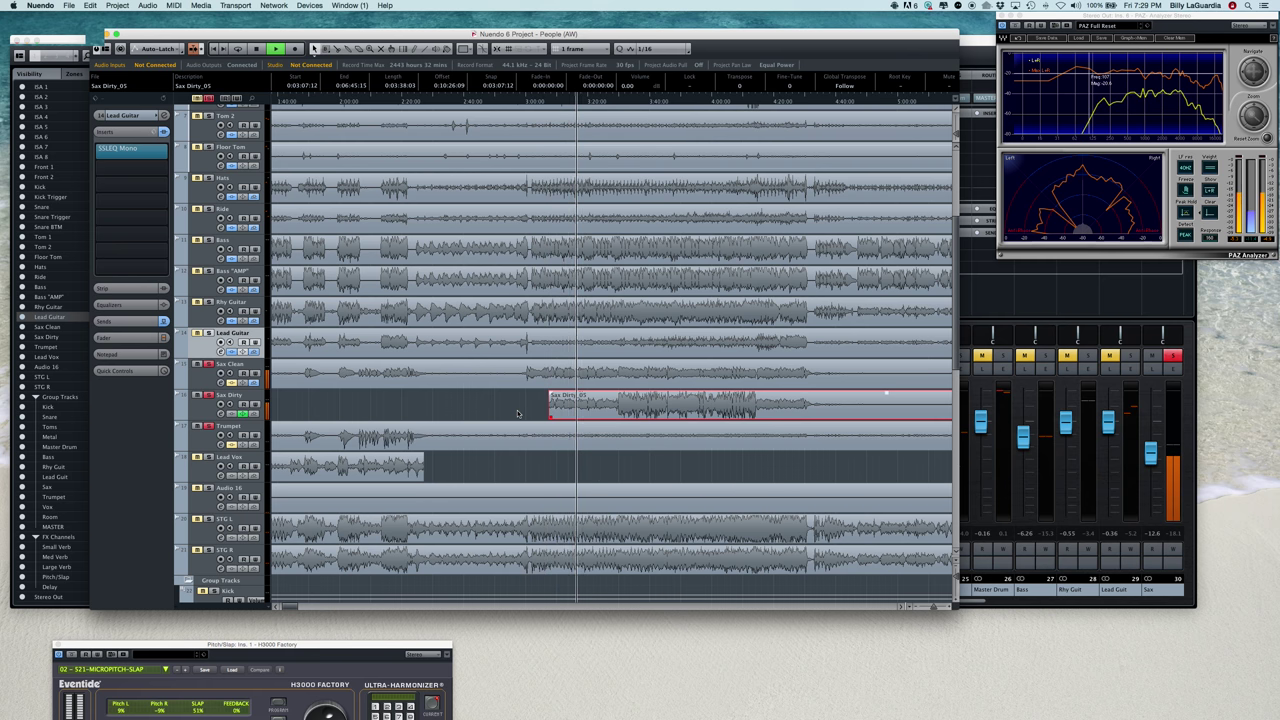
# Step: Trim the Sax Dirty clip's start to 0:03:28:11, just before its loud section
pyautogui.hscroll(3, 518, 413)
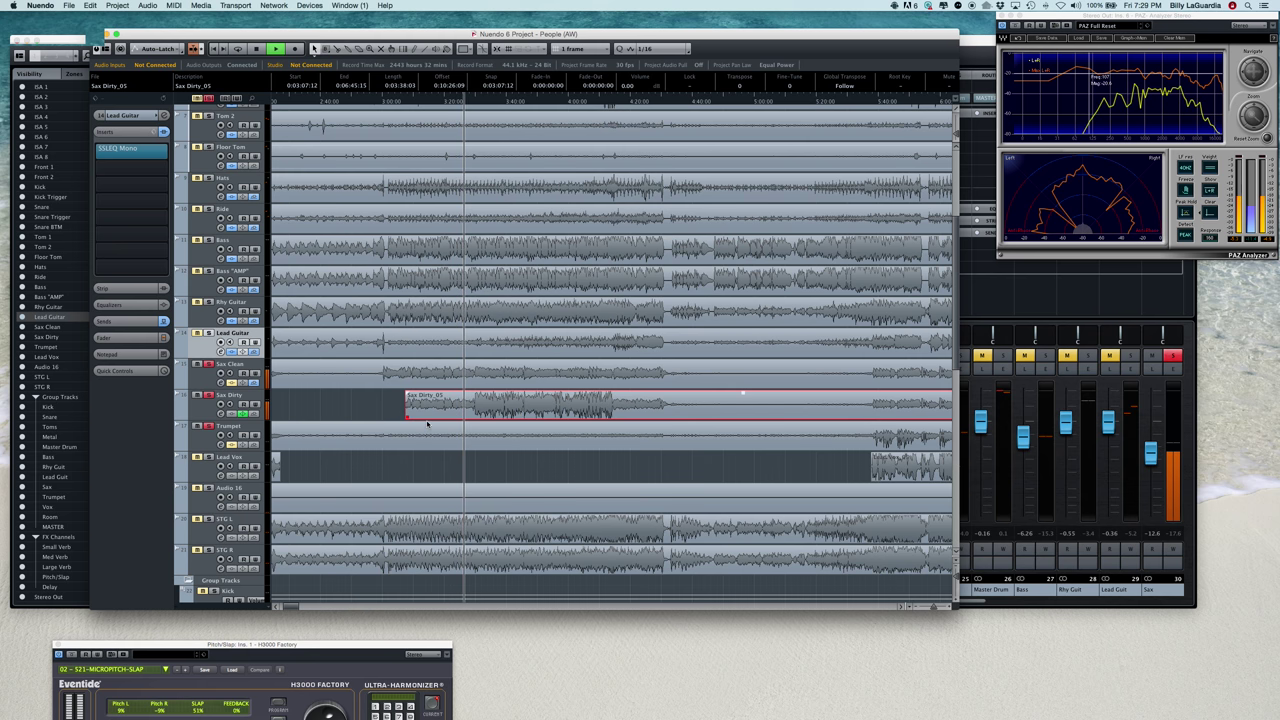
pyautogui.hscroll(5, 456, 402)
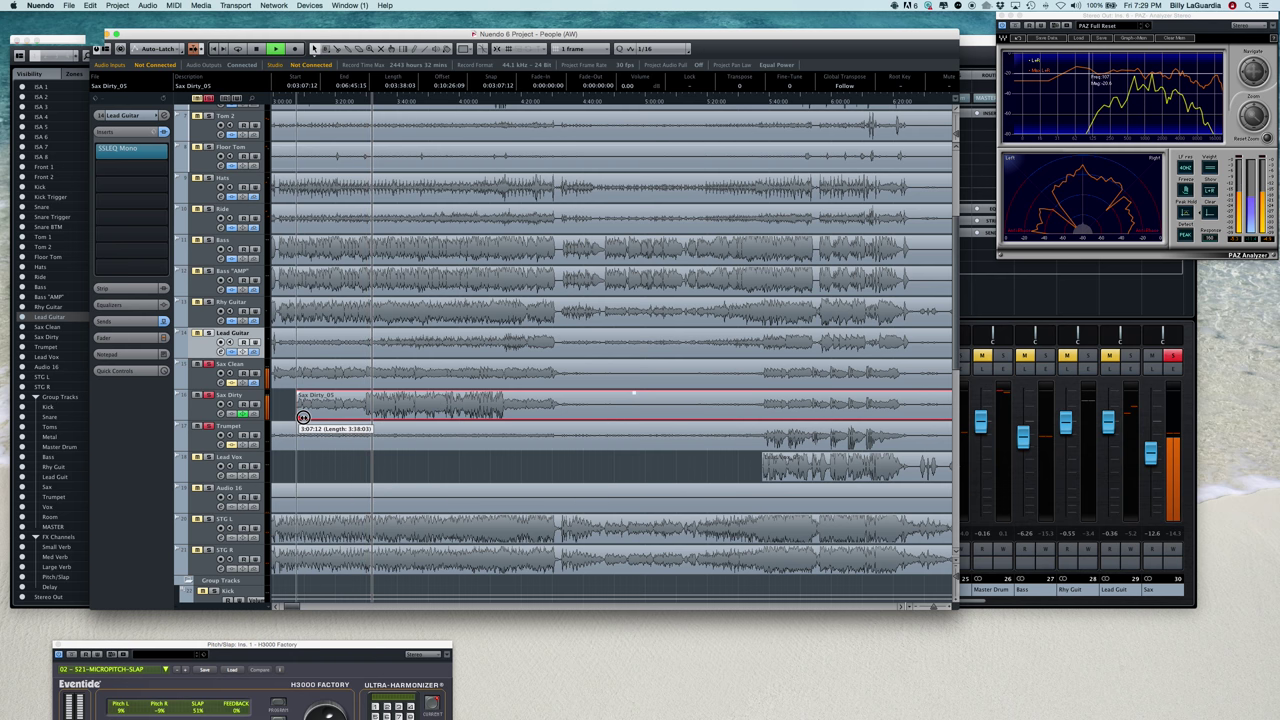
pyautogui.moveTo(303, 417); pyautogui.dragTo(362, 413)
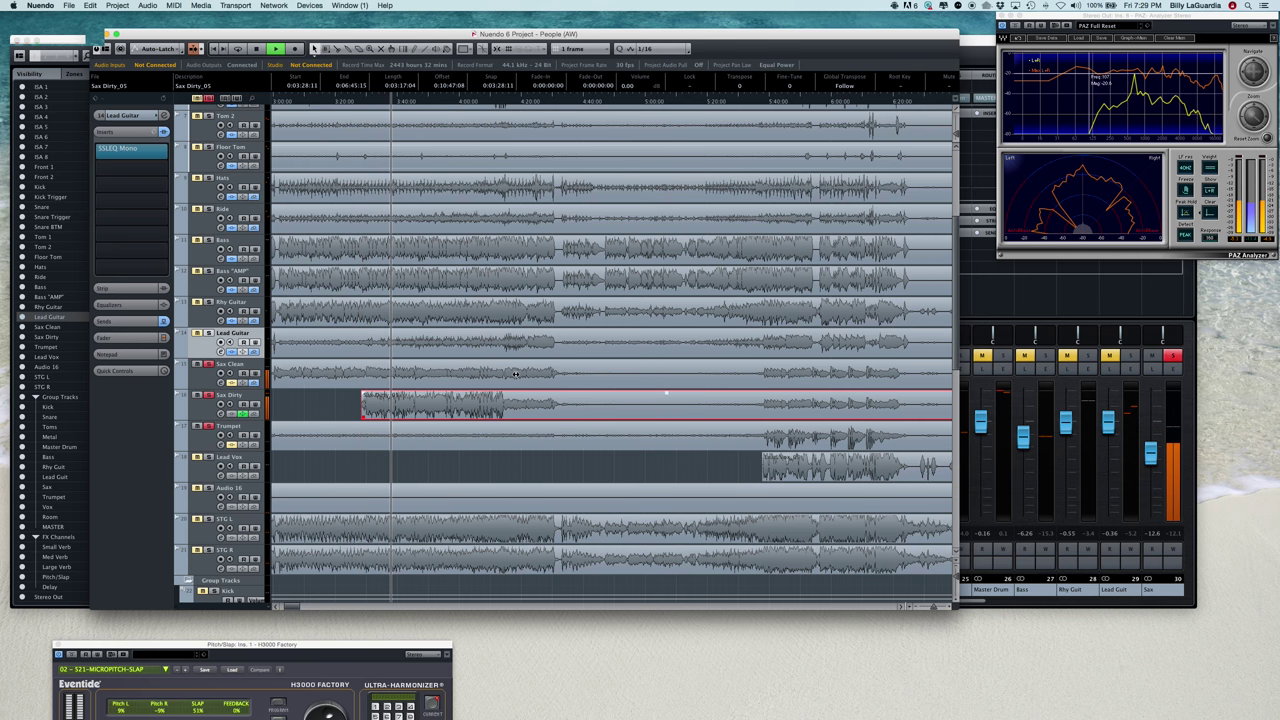
# Step: Split the Sax Dirty clip at 0:04:15:09 after its loud section and trim the second part to start just before the Lead Vox re-entry
pyautogui.click(501, 101)
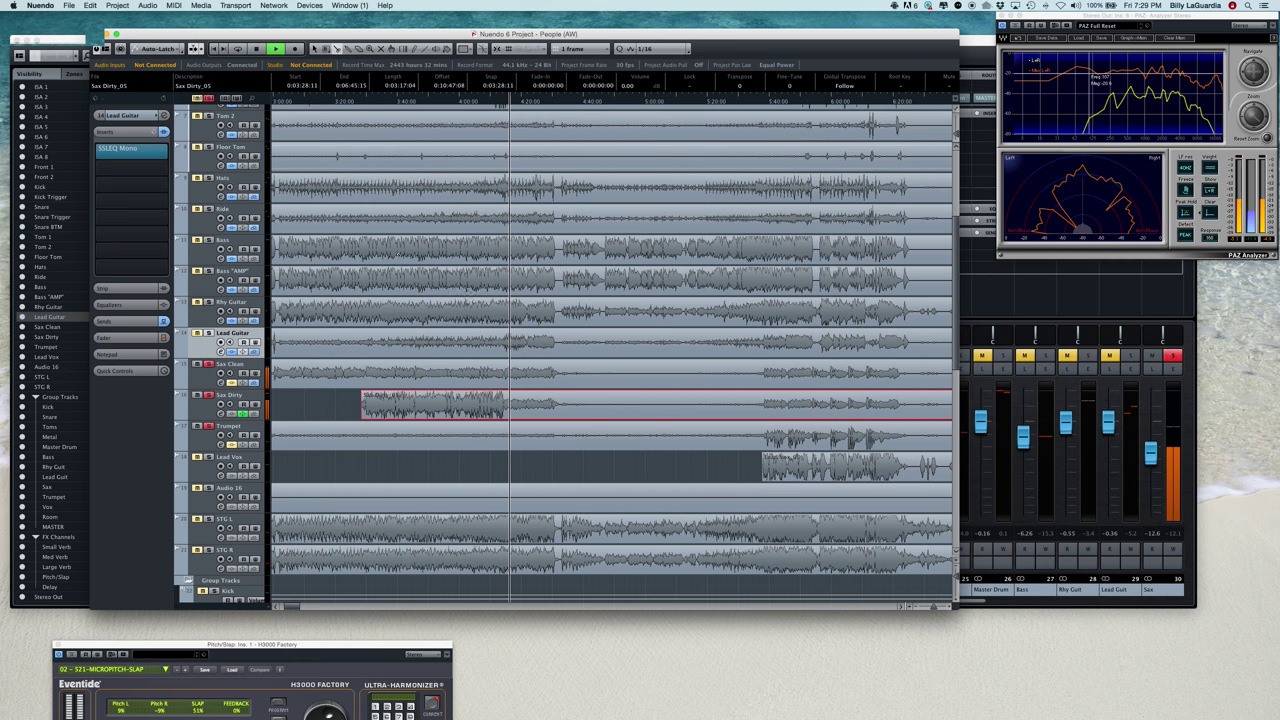
pyautogui.click(507, 405)
pyautogui.press('1')
pyautogui.moveTo(504, 417); pyautogui.dragTo(759, 407)
pyautogui.click(486, 403)
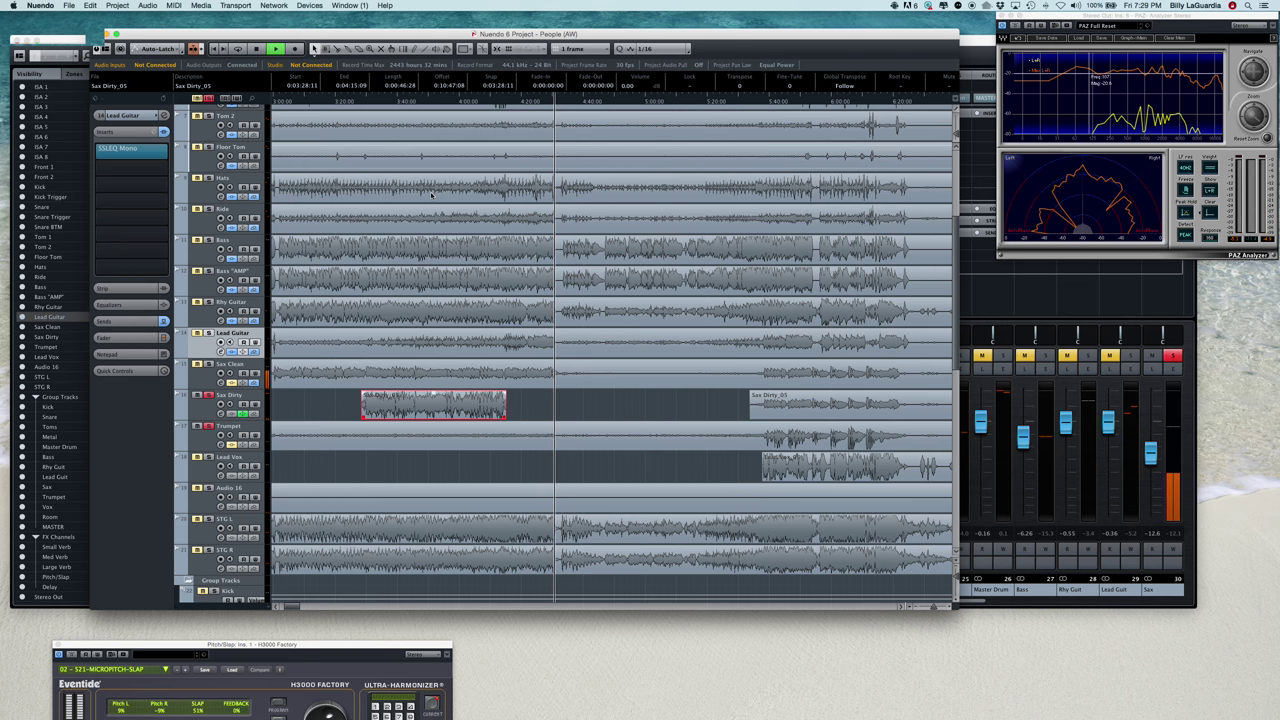
# Step: Fine-trim the start of the loud Sax Dirty section to 0:03:29:19 at a closer zoom while listening
pyautogui.moveTo(336, 99); pyautogui.dragTo(365, 144)
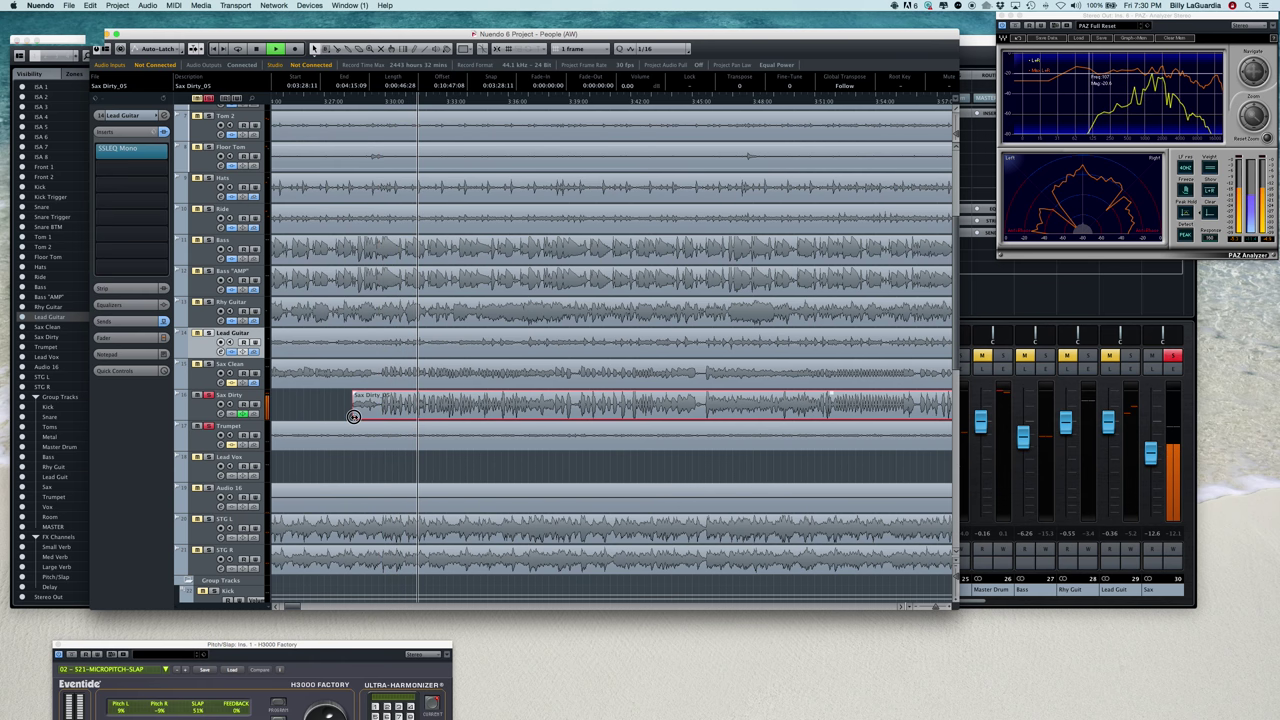
pyautogui.moveTo(369, 415); pyautogui.dragTo(380, 410)
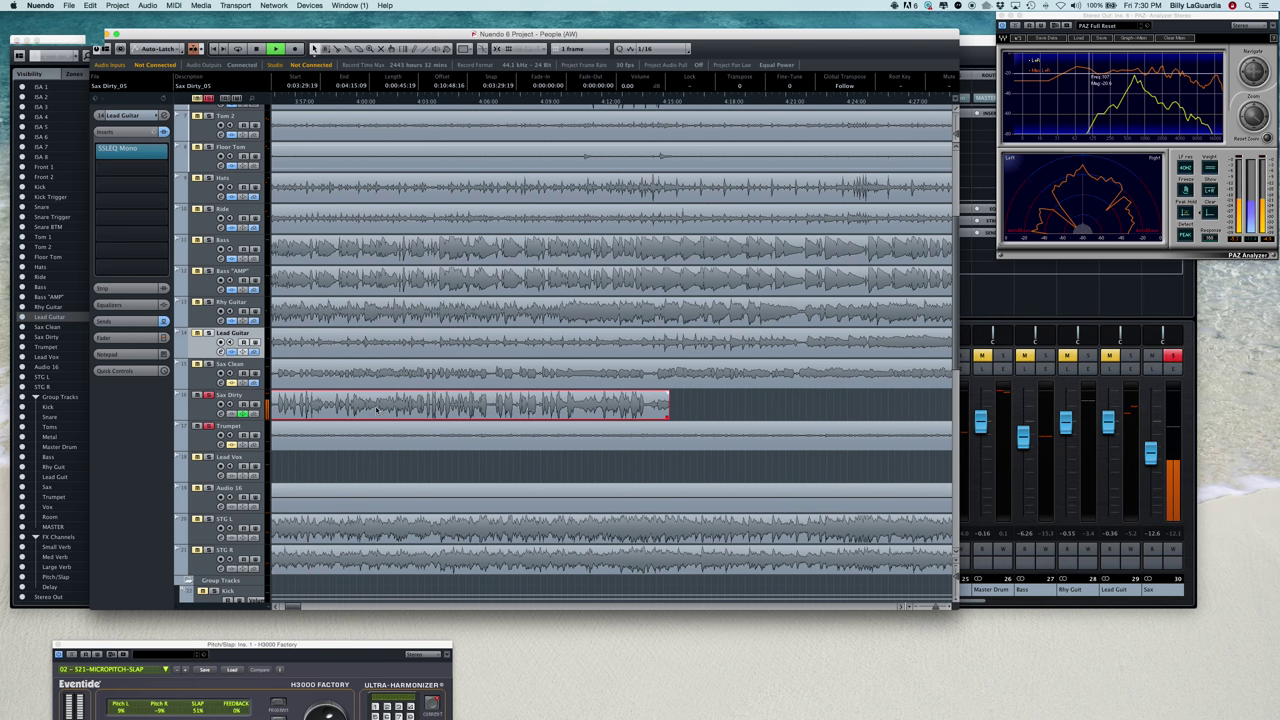
pyautogui.press('space')
# Step: Trim the end of the loud Sax Dirty section to 0:04:14:19, add a 0:00:00:13 fade-out and play back the ending
pyautogui.hscroll(10, 717, 364)
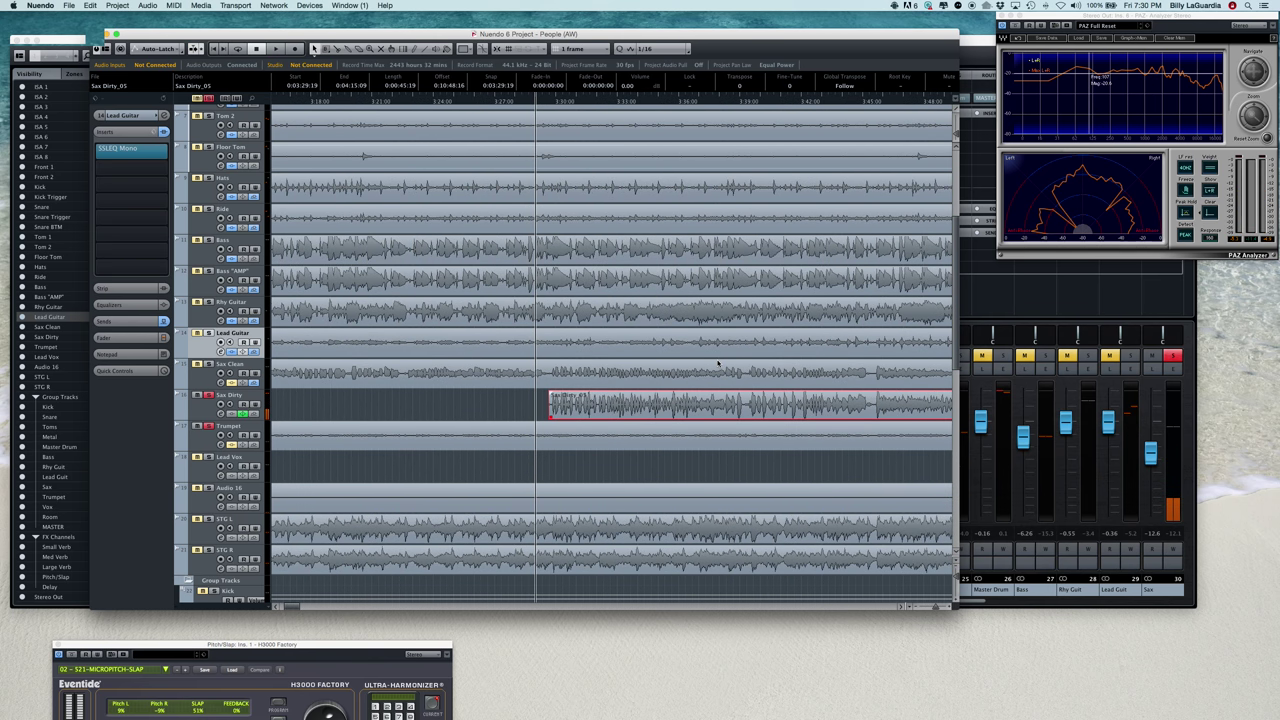
pyautogui.hscroll(5, 717, 364)
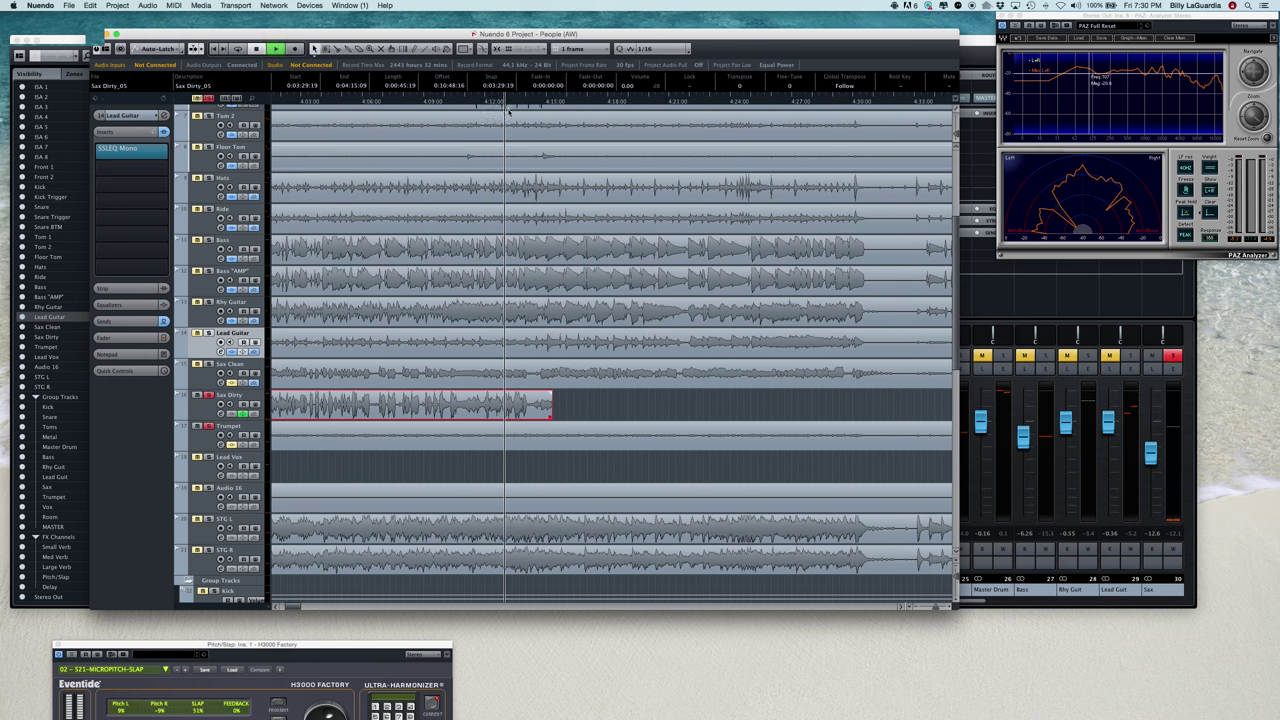
pyautogui.press('space')
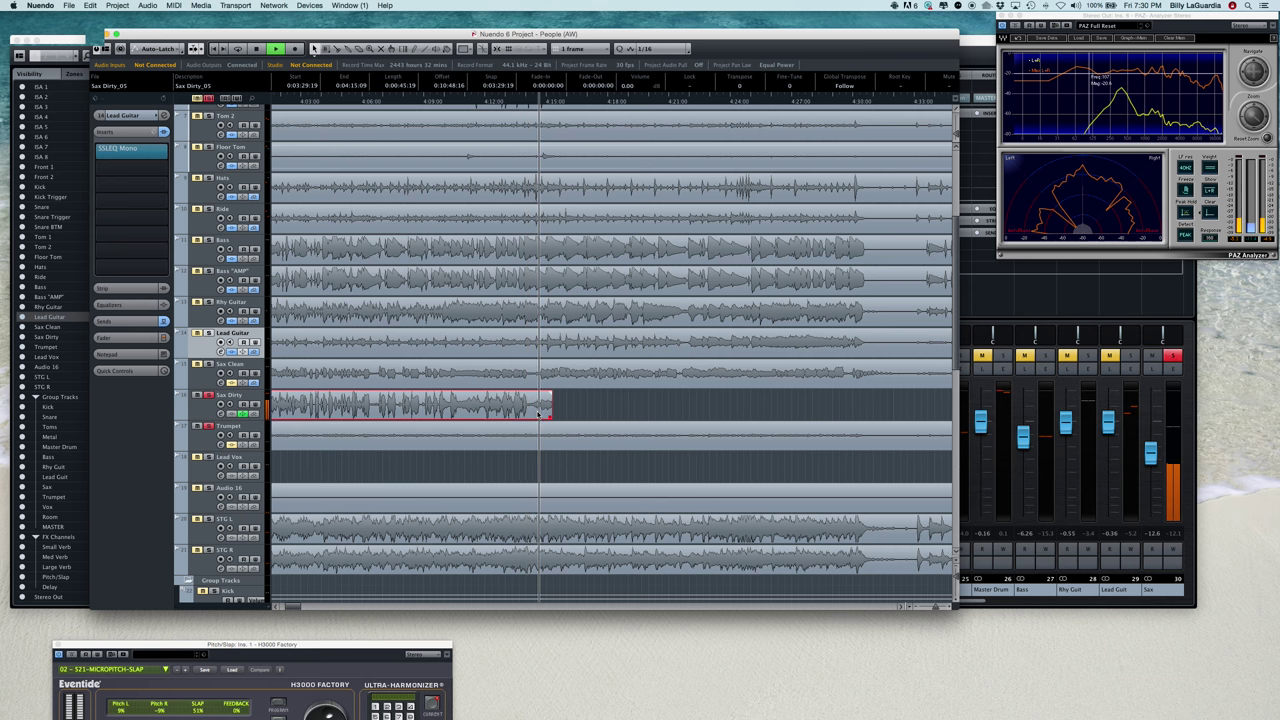
pyautogui.press('space')
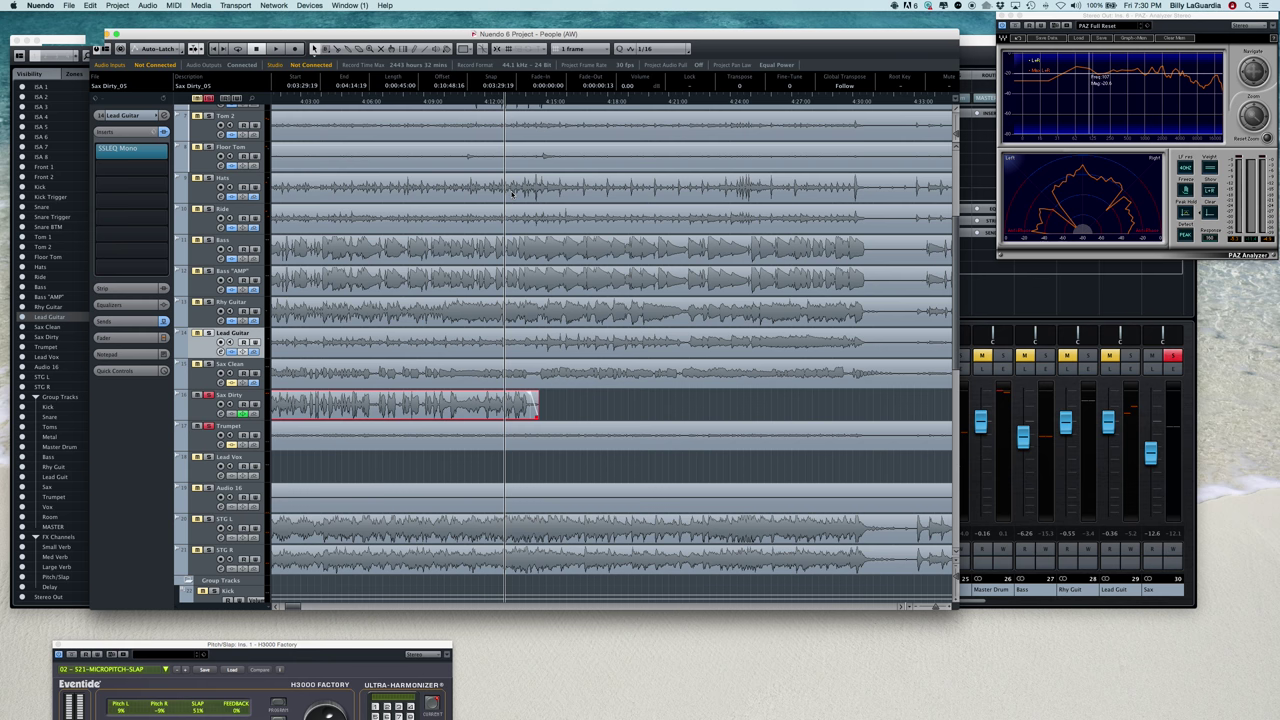
pyautogui.press('space')
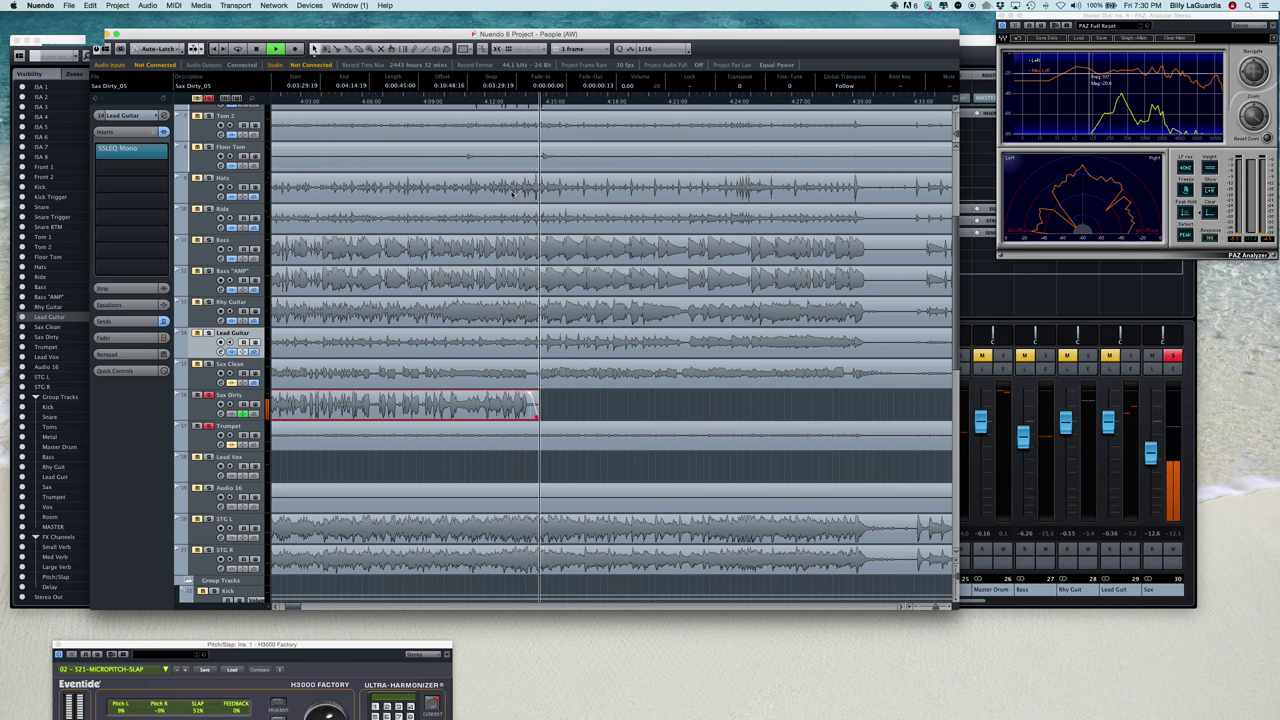
pyautogui.press('space')
# Step: Play back the last Sax Dirty section at the Lead Vox re-entry and delete that clip
pyautogui.hscroll(10, 606, 400)
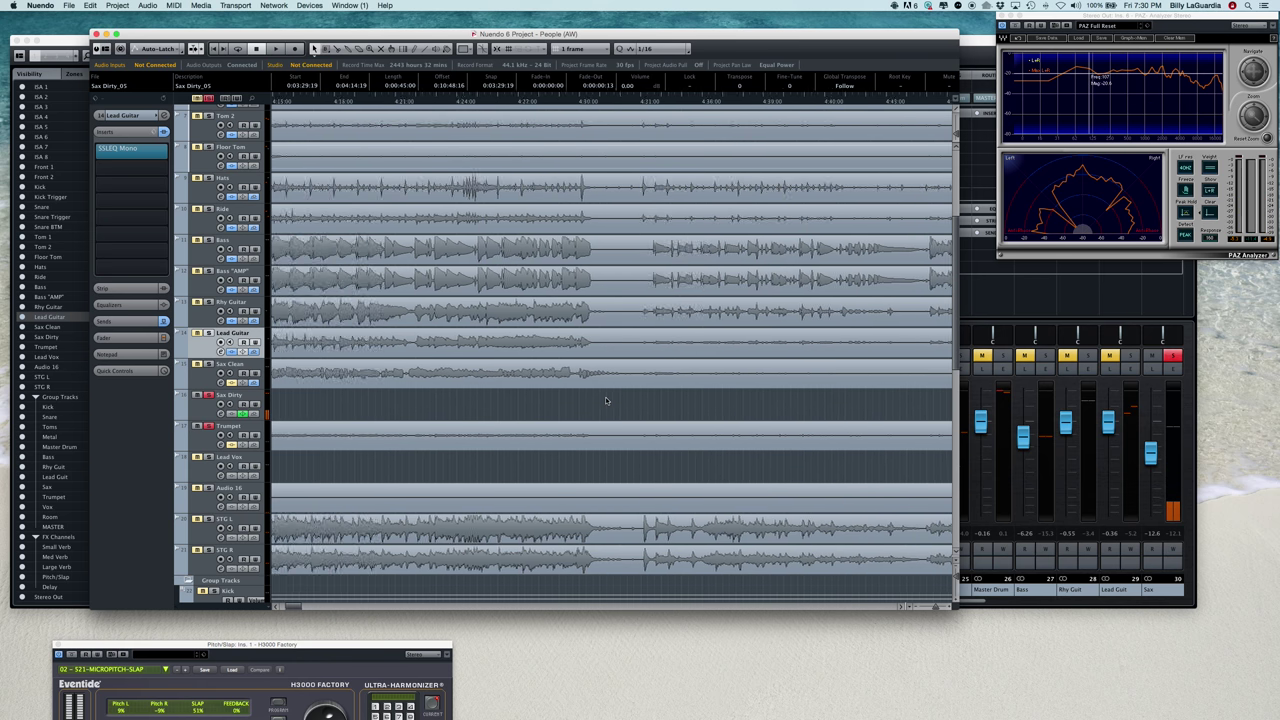
pyautogui.click(915, 607)
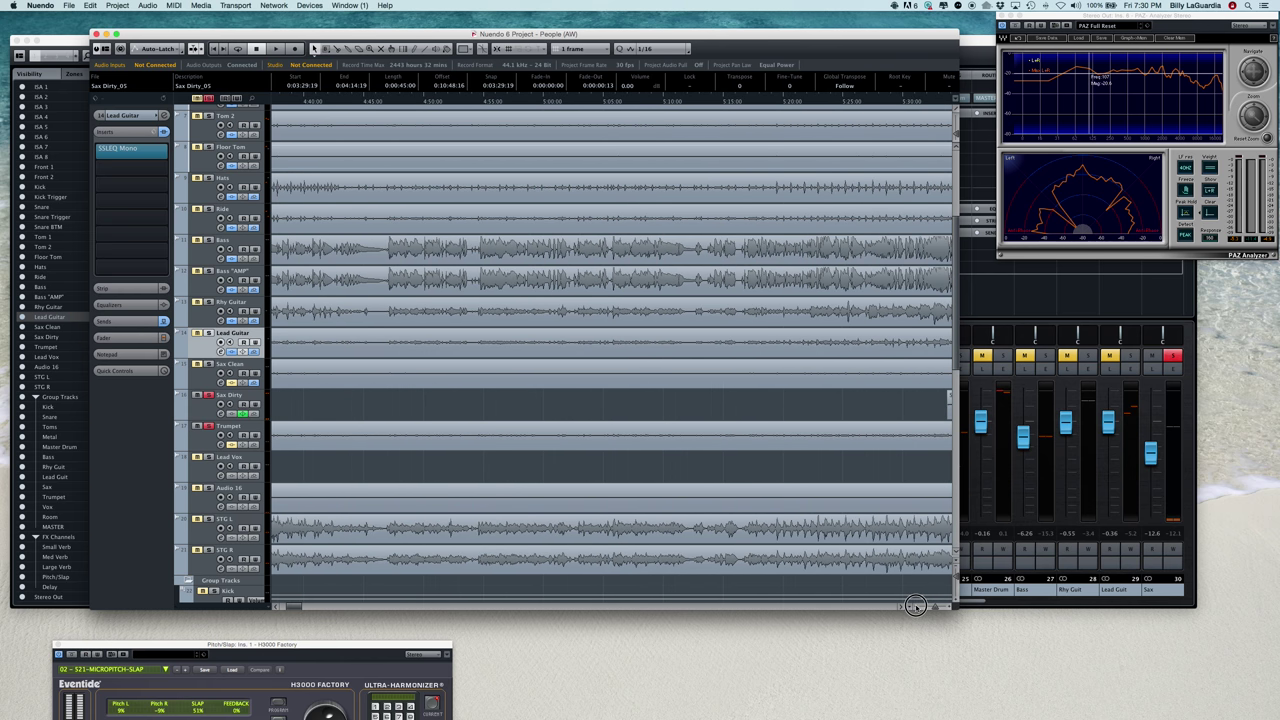
pyautogui.moveTo(915, 607); pyautogui.dragTo(879, 600)
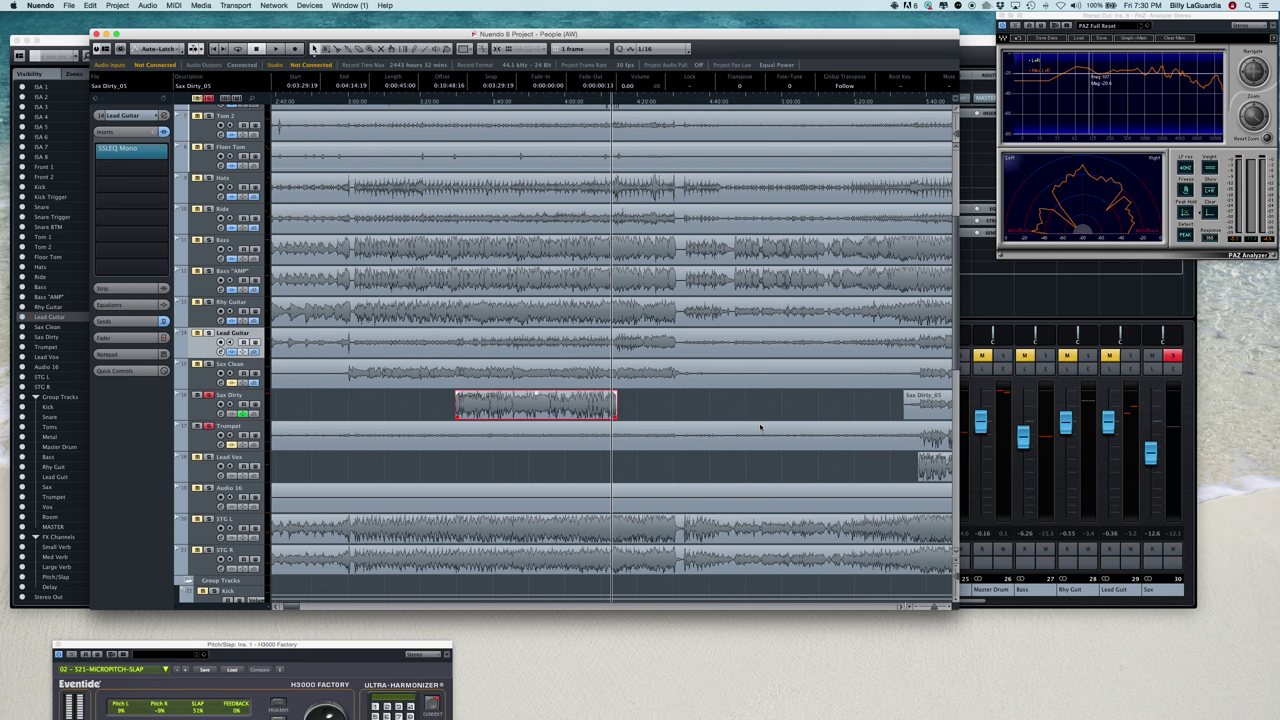
pyautogui.hscroll(15, 760, 427)
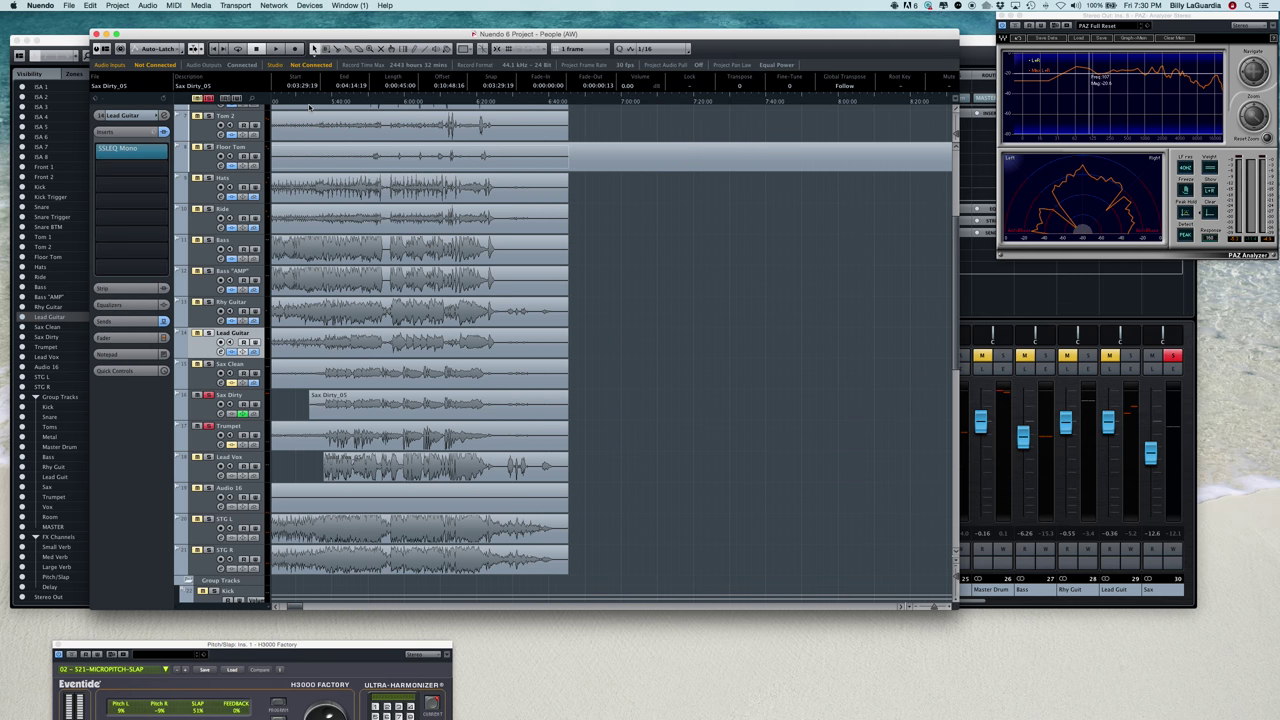
pyautogui.moveTo(322, 99); pyautogui.dragTo(328, 99)
pyautogui.press('space')
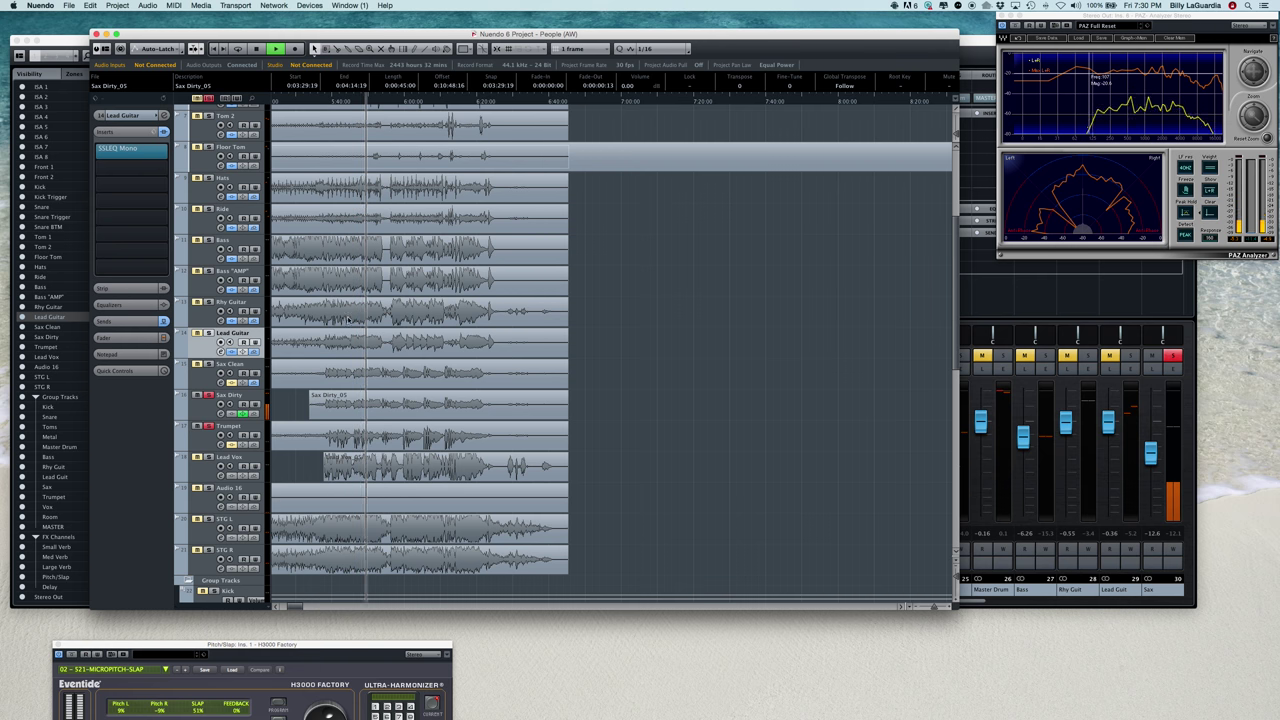
pyautogui.hscroll(-5, 352, 385)
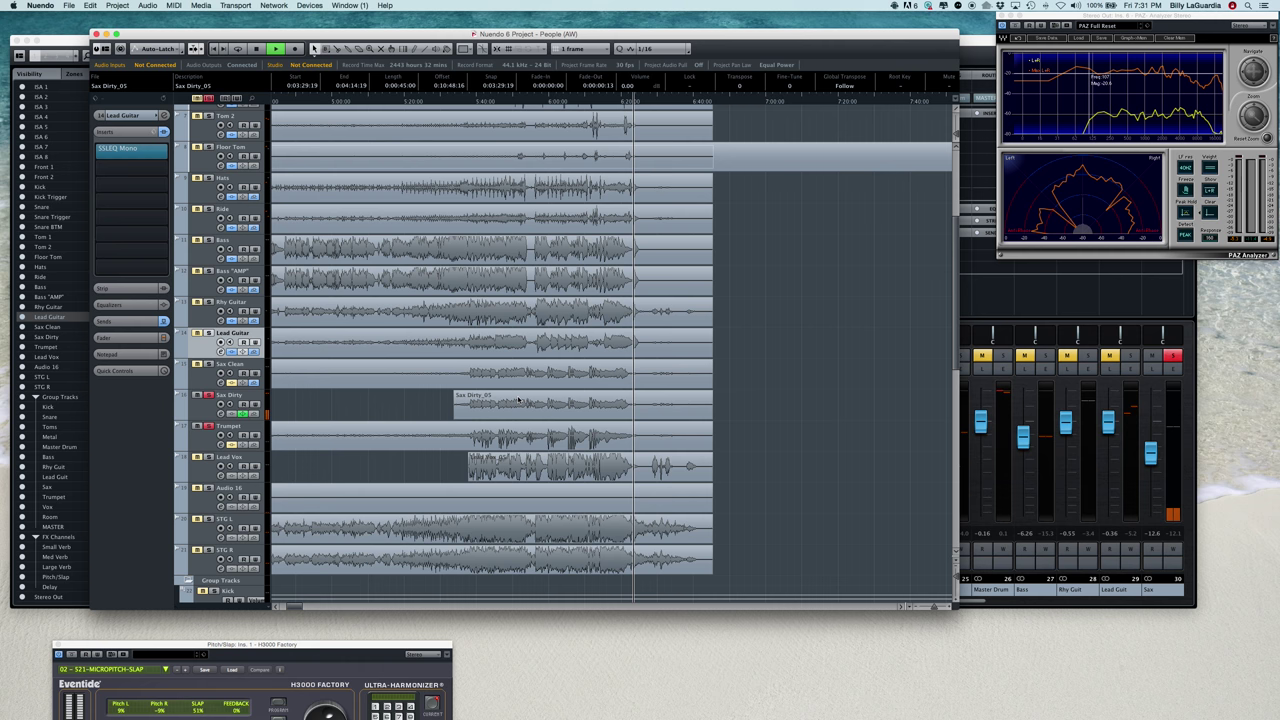
pyautogui.press('space')
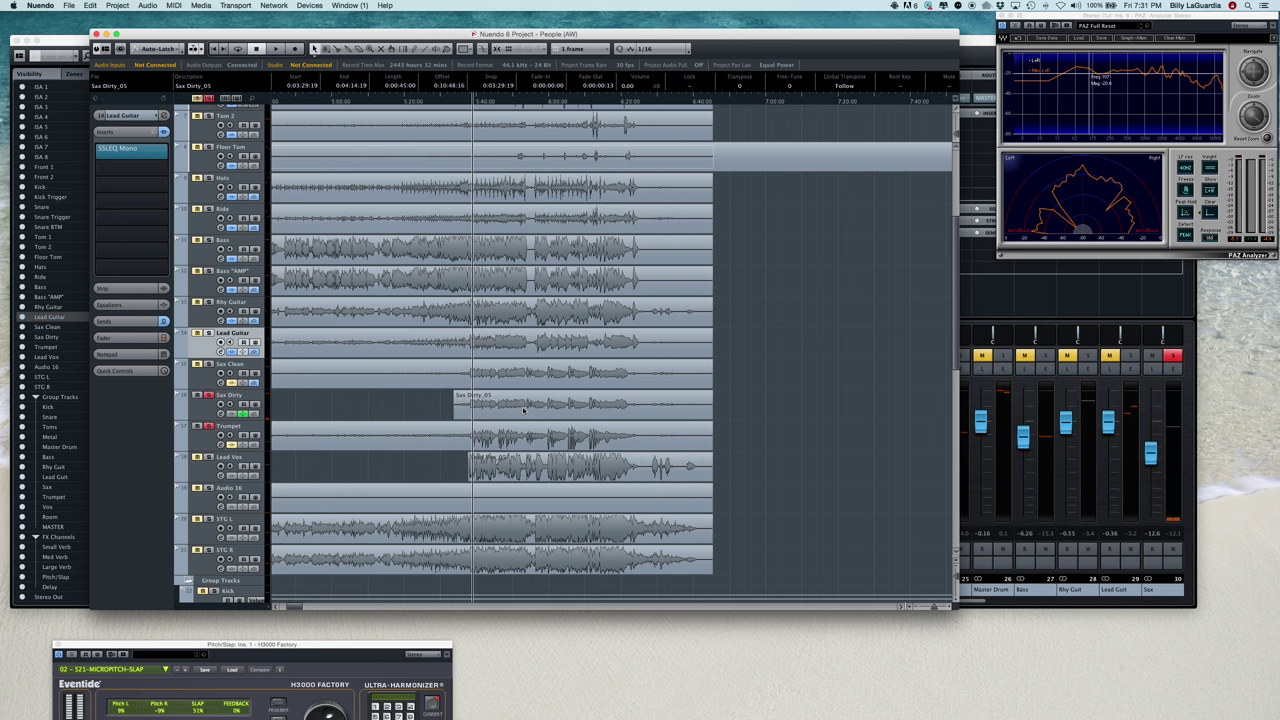
pyautogui.press('Delete')
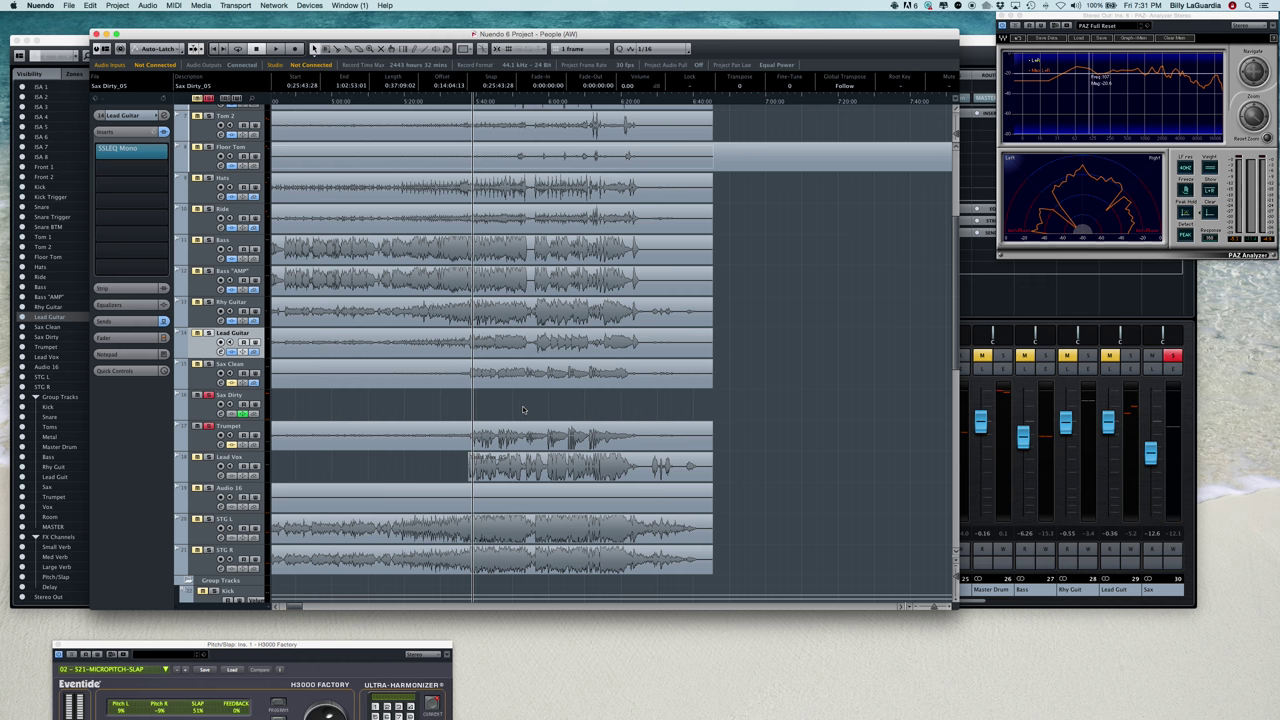
# Step: Examine the arrangement from the song's start through the middle, comparing the horn clips with the other tracks
pyautogui.hscroll(-5, 522, 409)
pyautogui.scroll(-8, 522, 409)
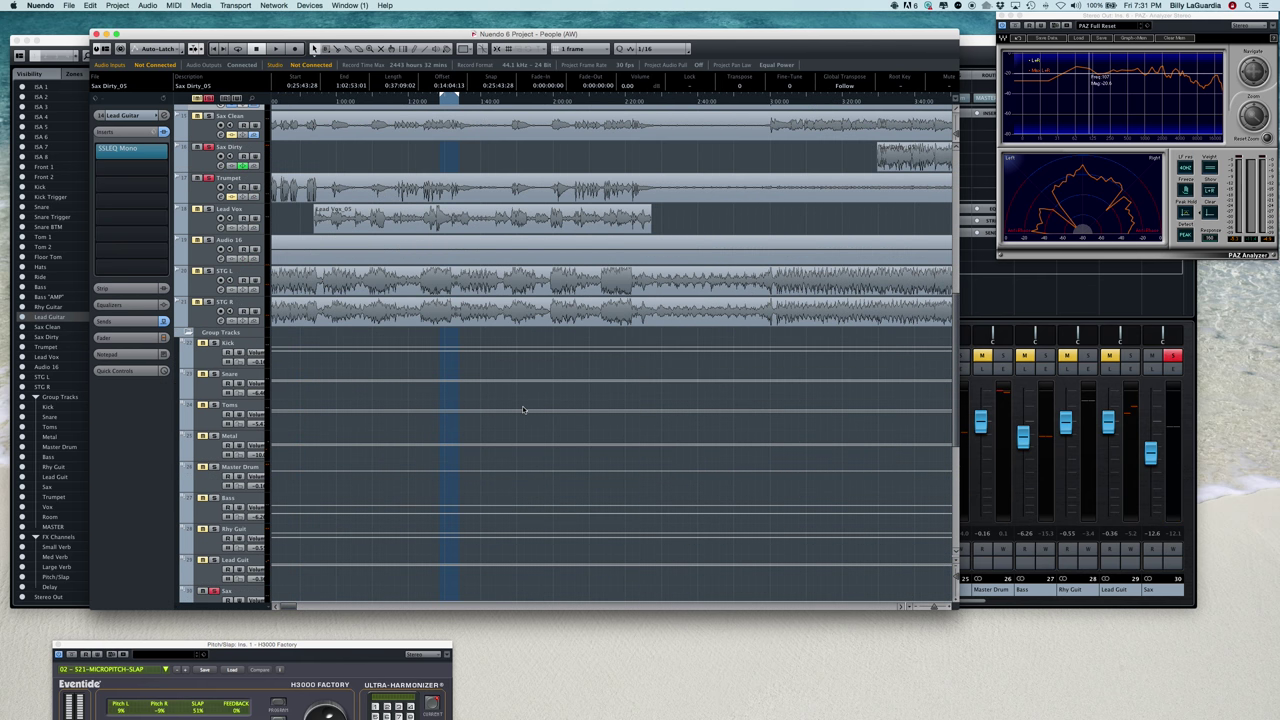
pyautogui.scroll(10, 522, 409)
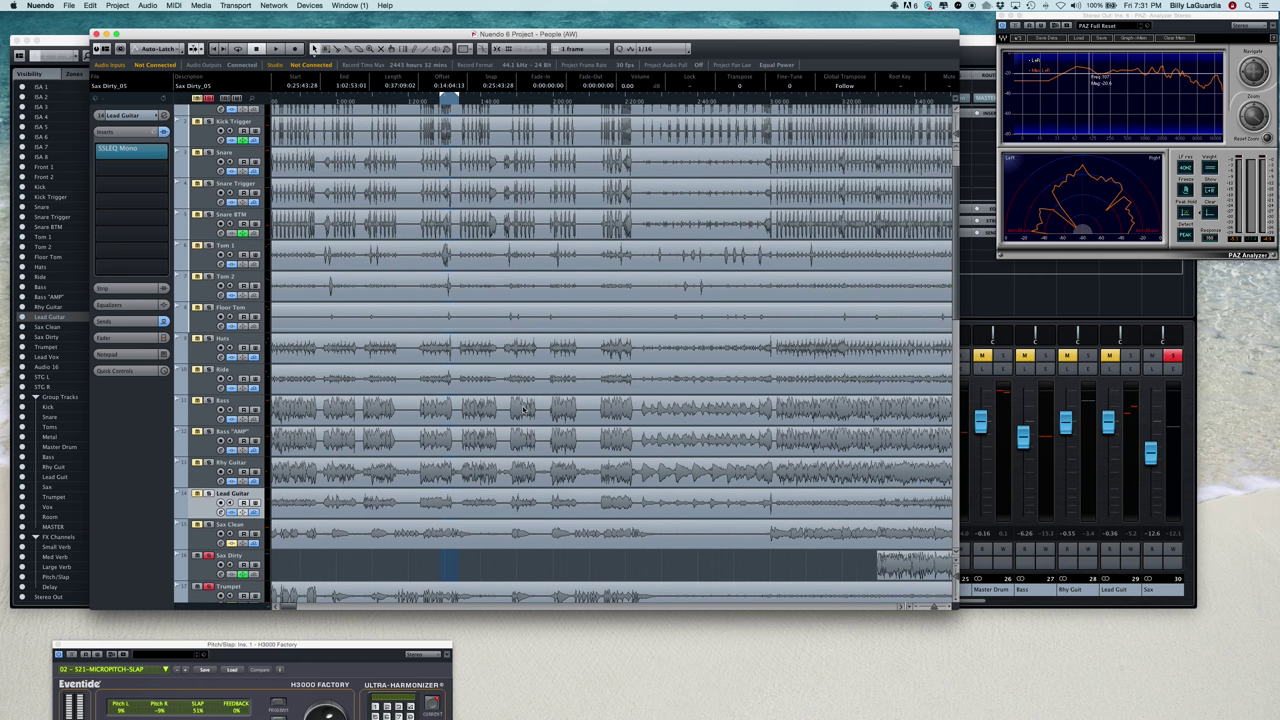
pyautogui.scroll(-5, 522, 409)
pyautogui.hscroll(-4, 522, 409)
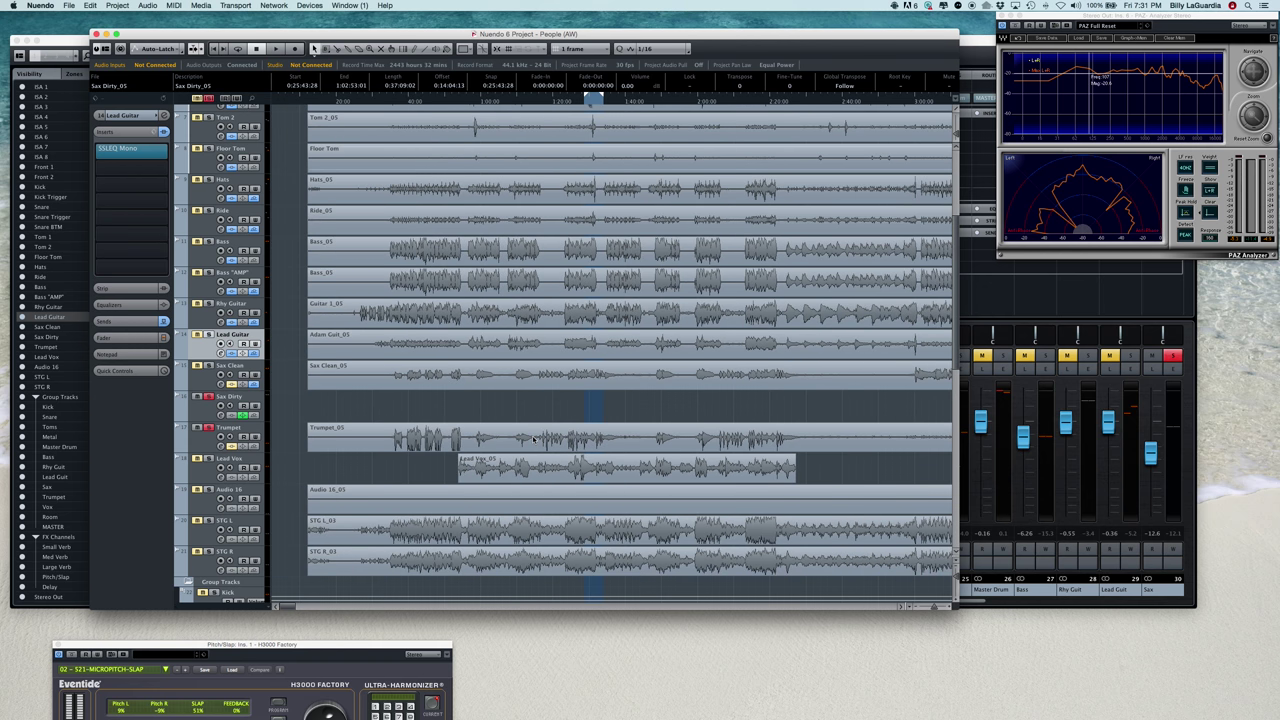
pyautogui.hscroll(6, 533, 440)
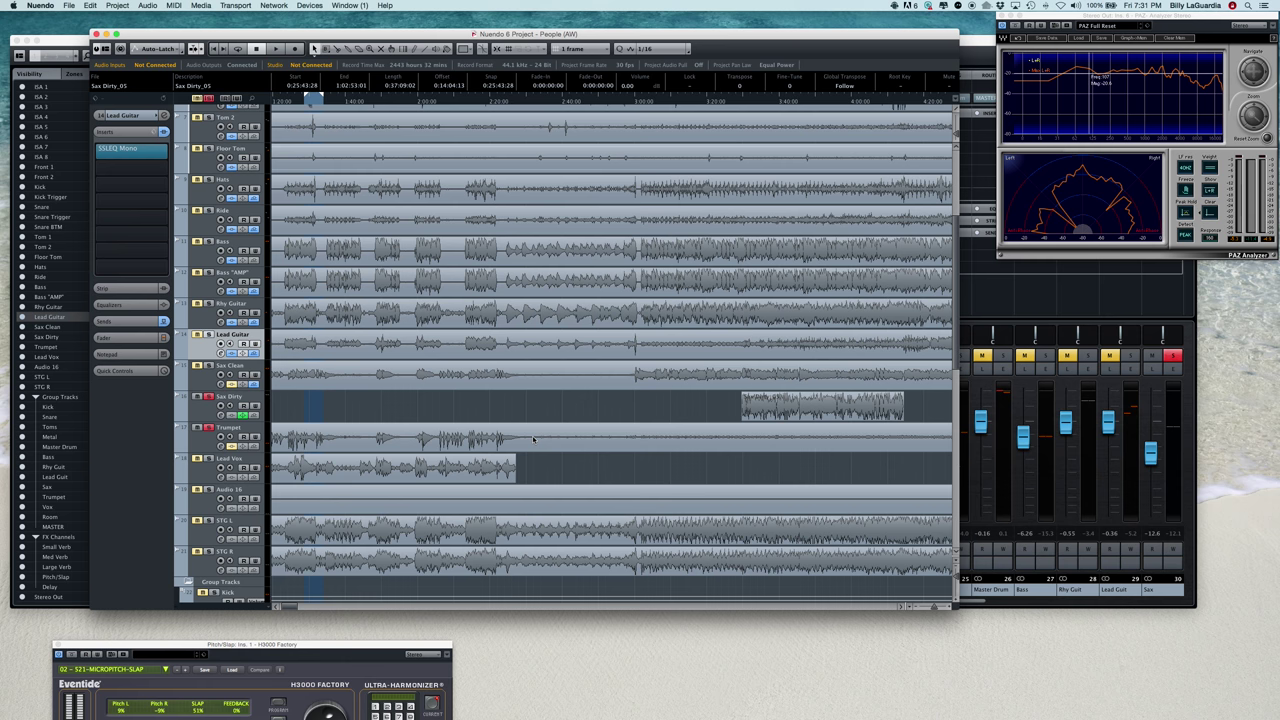
pyautogui.hscroll(4, 533, 440)
pyautogui.scroll(5, 533, 440)
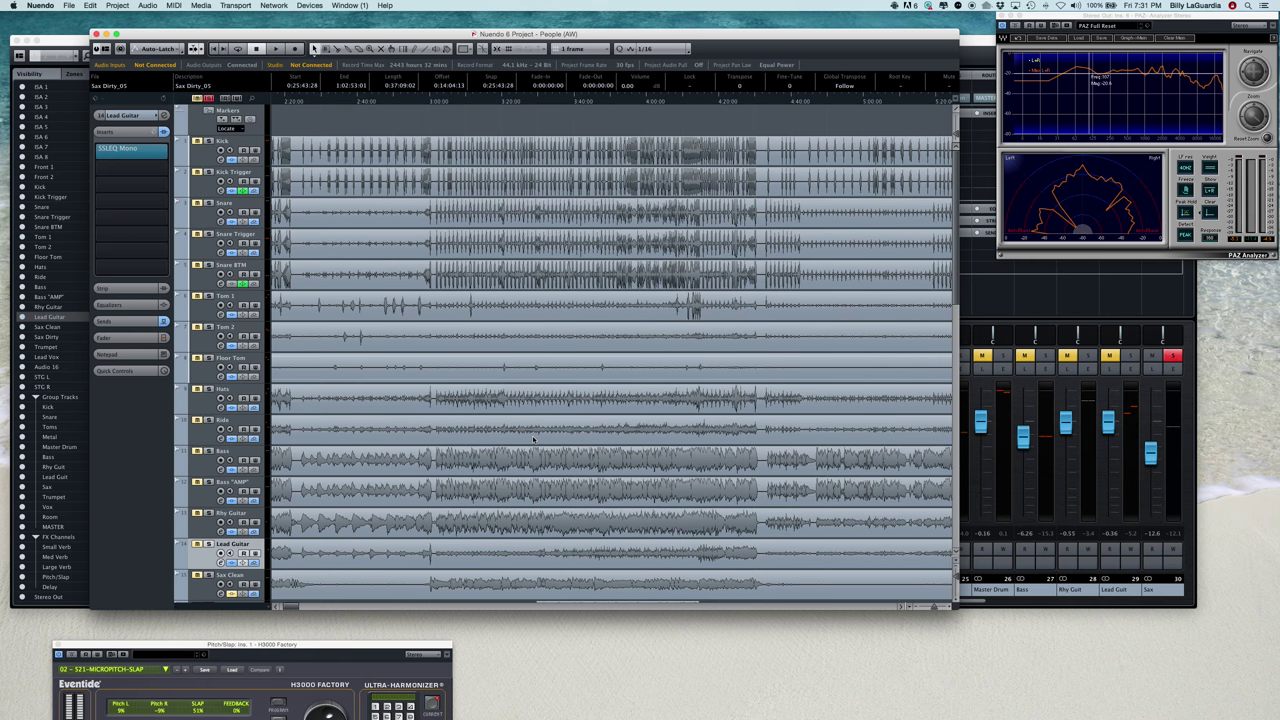
pyautogui.scroll(-10, 533, 440)
pyautogui.scroll(4, 533, 440)
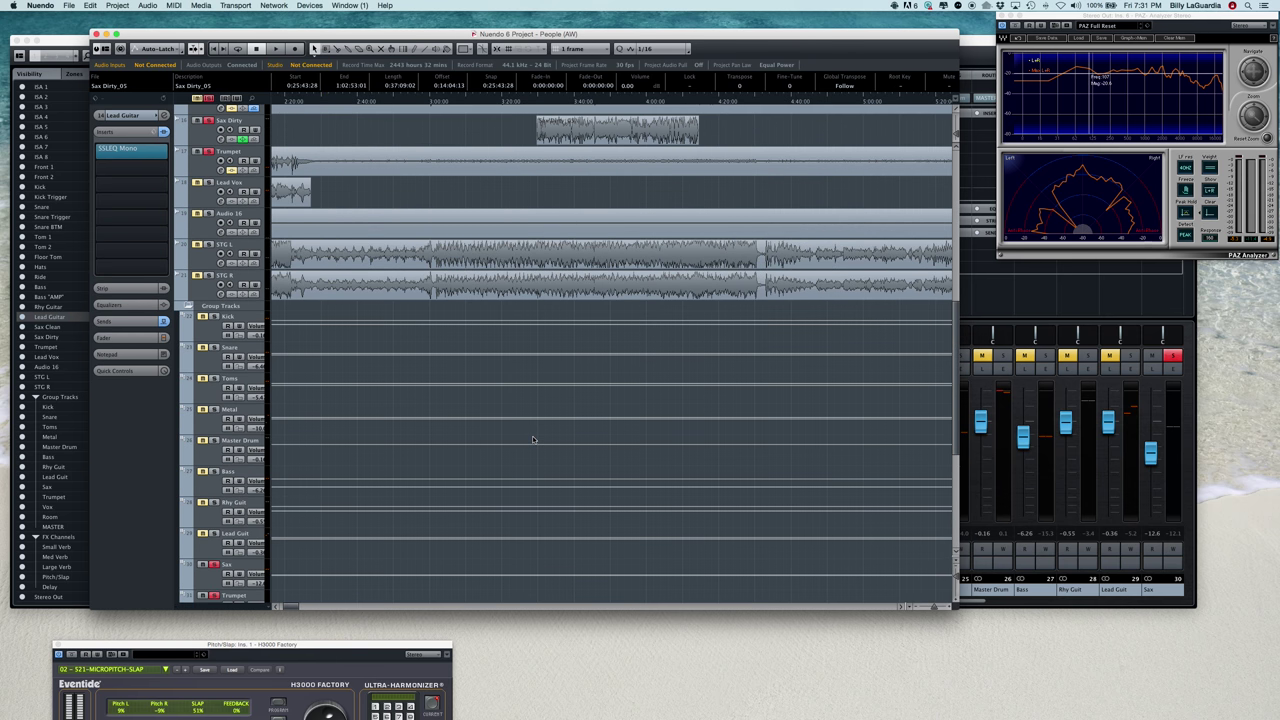
pyautogui.scroll(3, 533, 440)
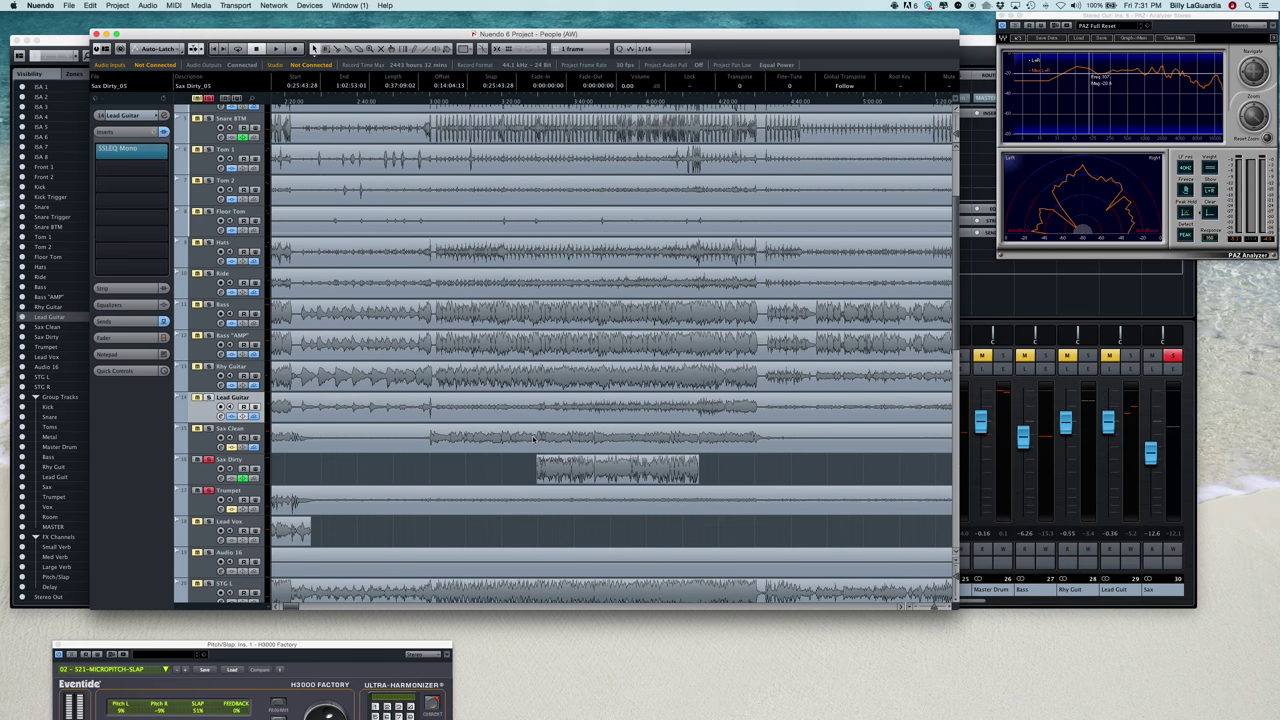
pyautogui.scroll(-1, 533, 440)
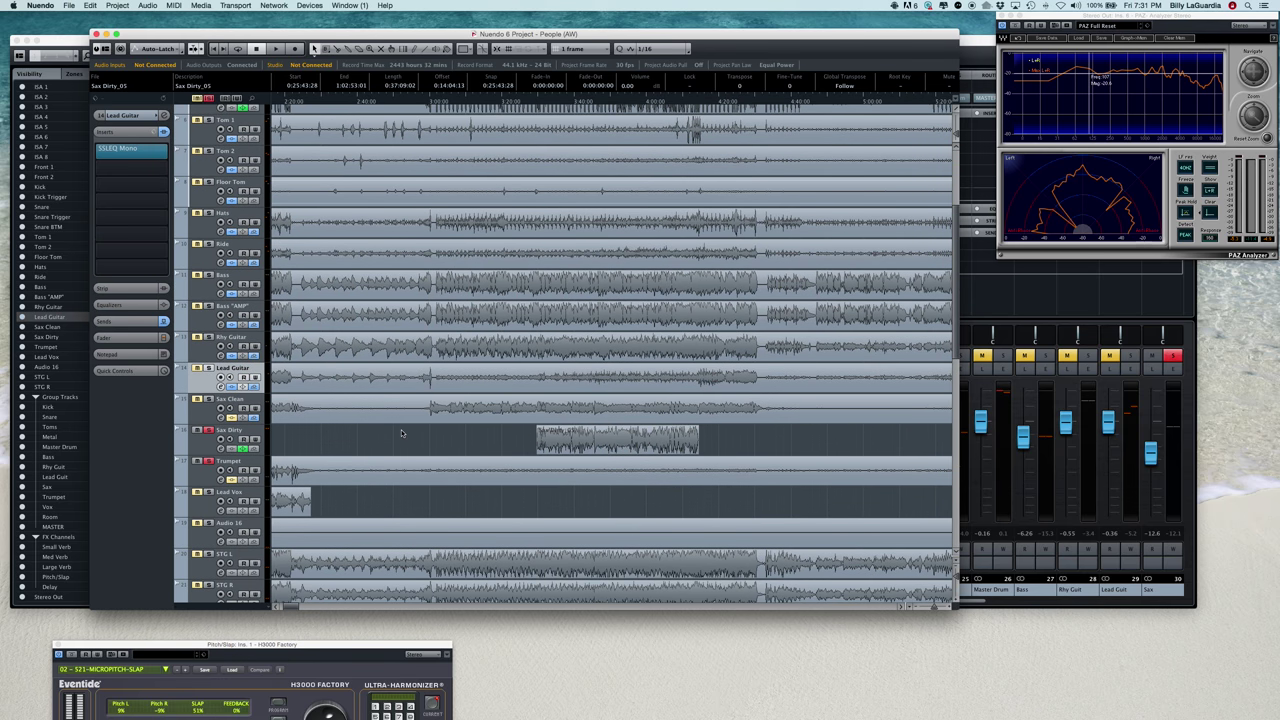
# Step: Split the Trumpet clip at 0:02:29:02 and trim the second part to run from 0:05:37:21 to 0:06:25:12
pyautogui.click(362, 470)
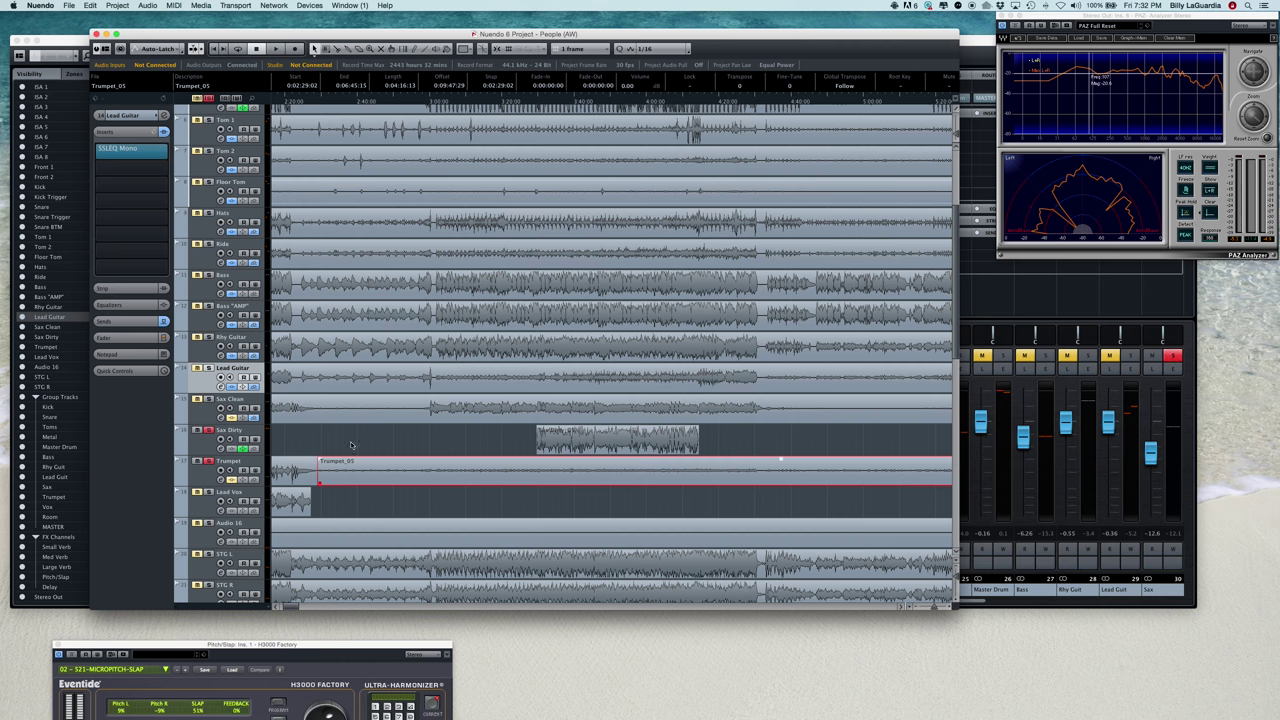
pyautogui.moveTo(386, 475); pyautogui.dragTo(826, 475)
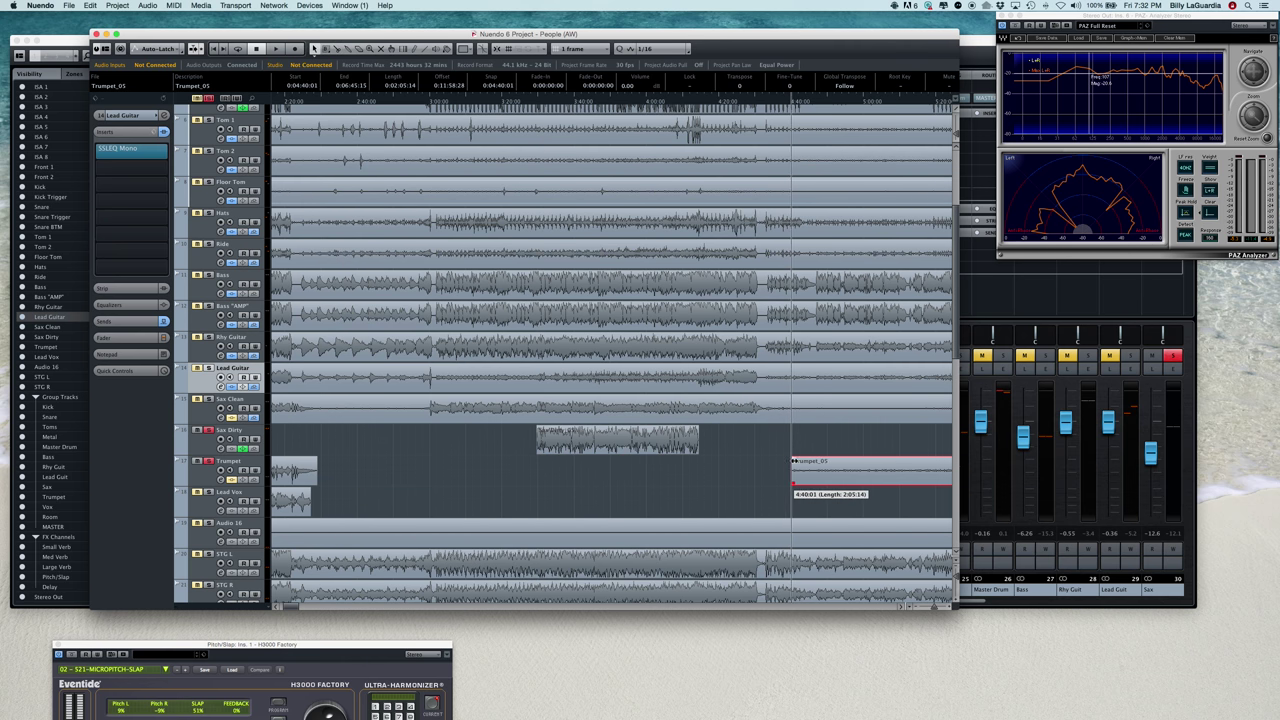
pyautogui.hscroll(10, 711, 467)
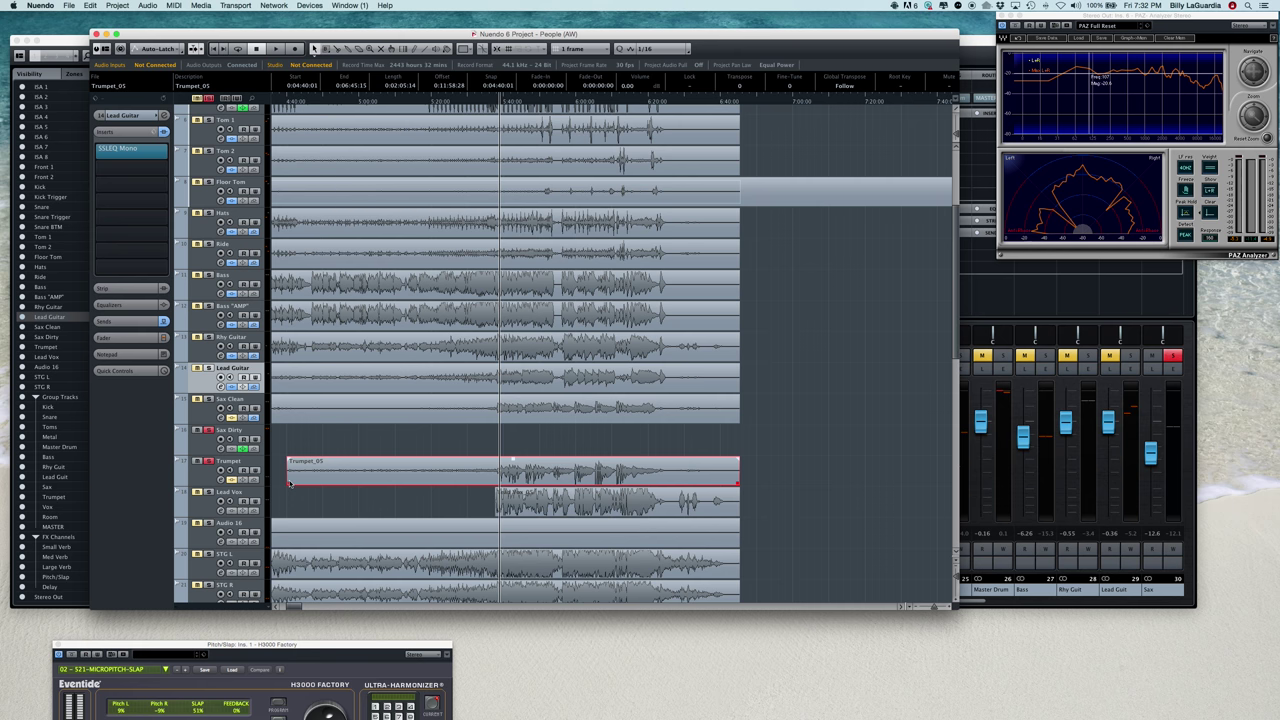
pyautogui.moveTo(288, 482); pyautogui.dragTo(497, 483)
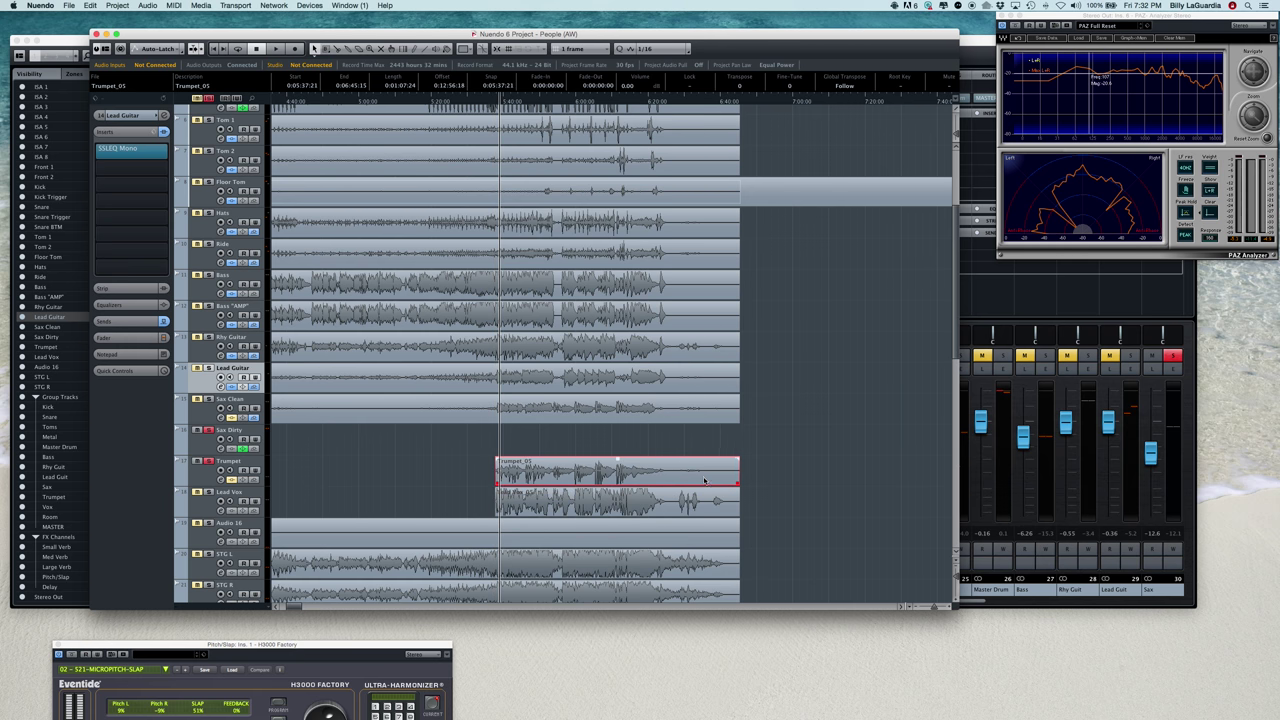
pyautogui.moveTo(732, 483); pyautogui.dragTo(667, 474)
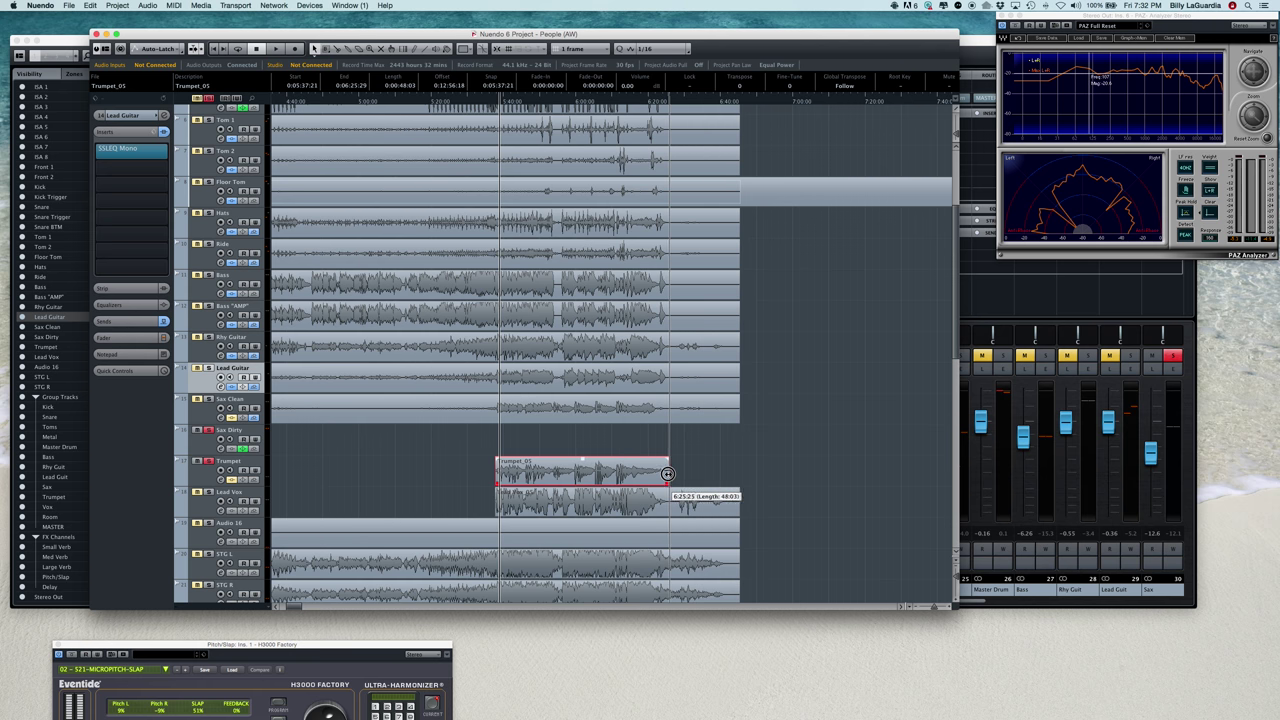
# Step: Split the Sax Clean clip at 0:04:34:23 and trim the second part's start to 0:05:26:23
pyautogui.hscroll(-5, 527, 404)
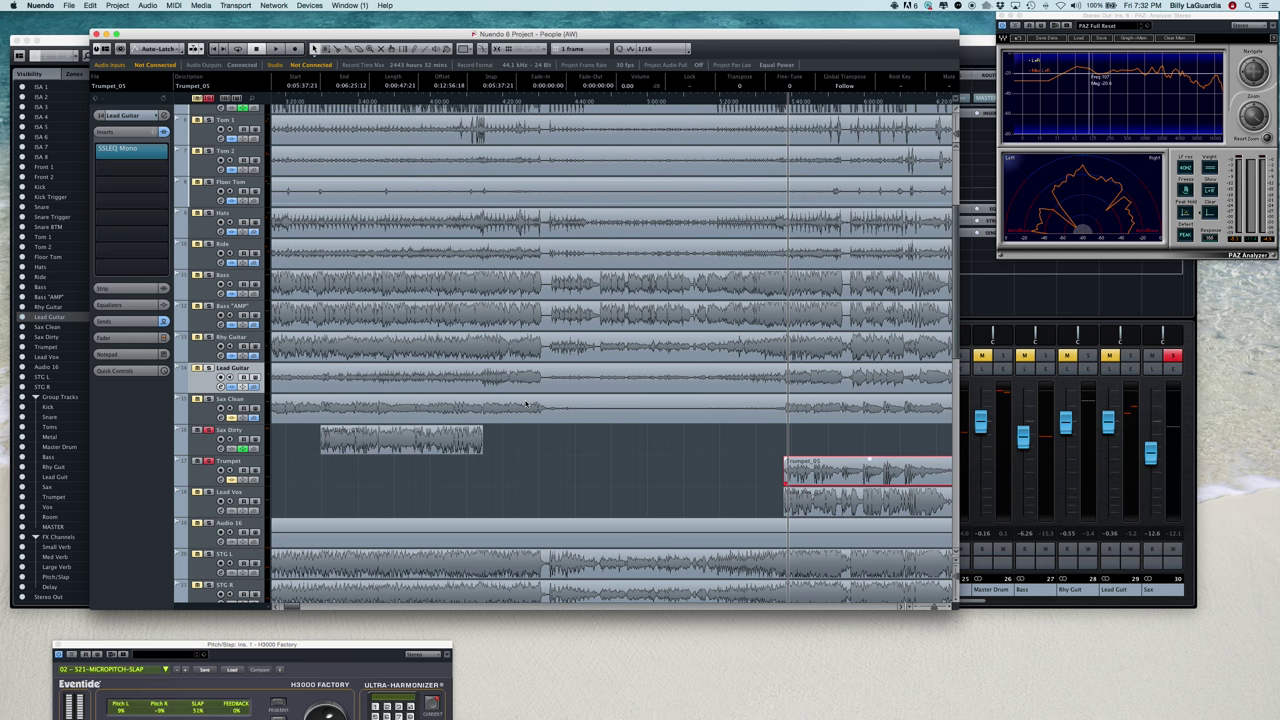
pyautogui.hscroll(-7, 527, 404)
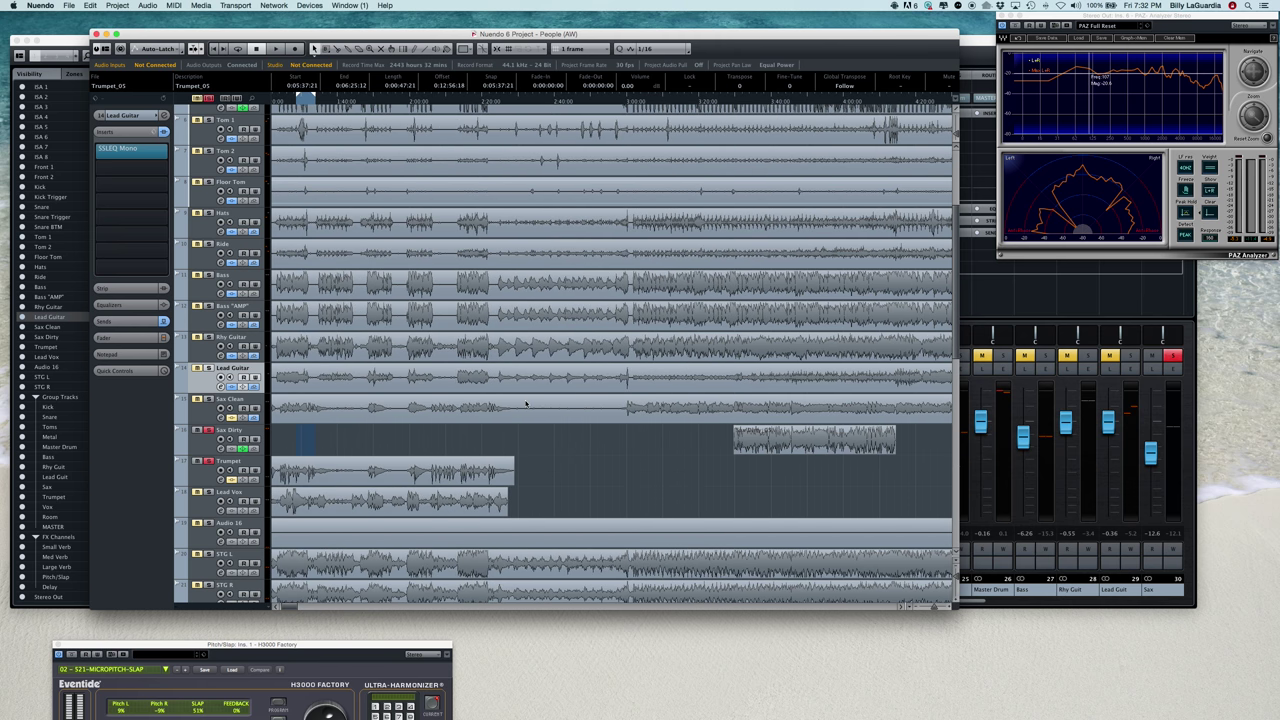
pyautogui.hscroll(-2, 527, 404)
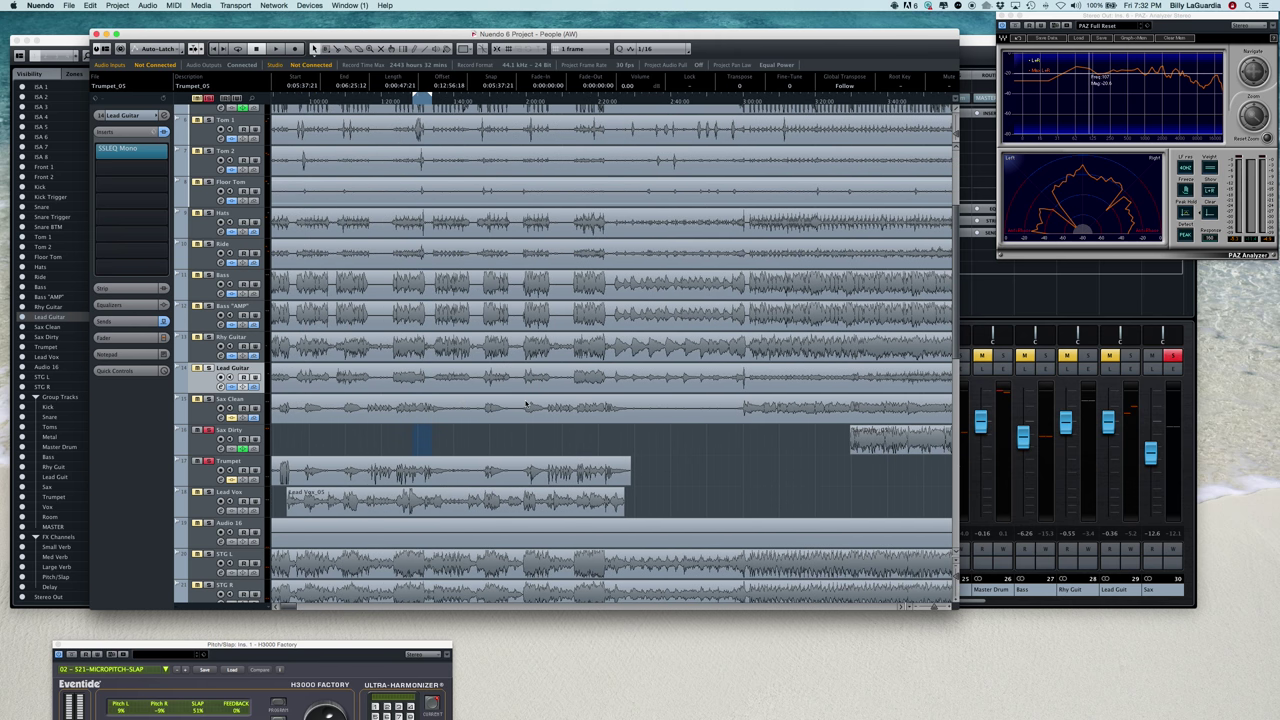
pyautogui.hscroll(12, 527, 404)
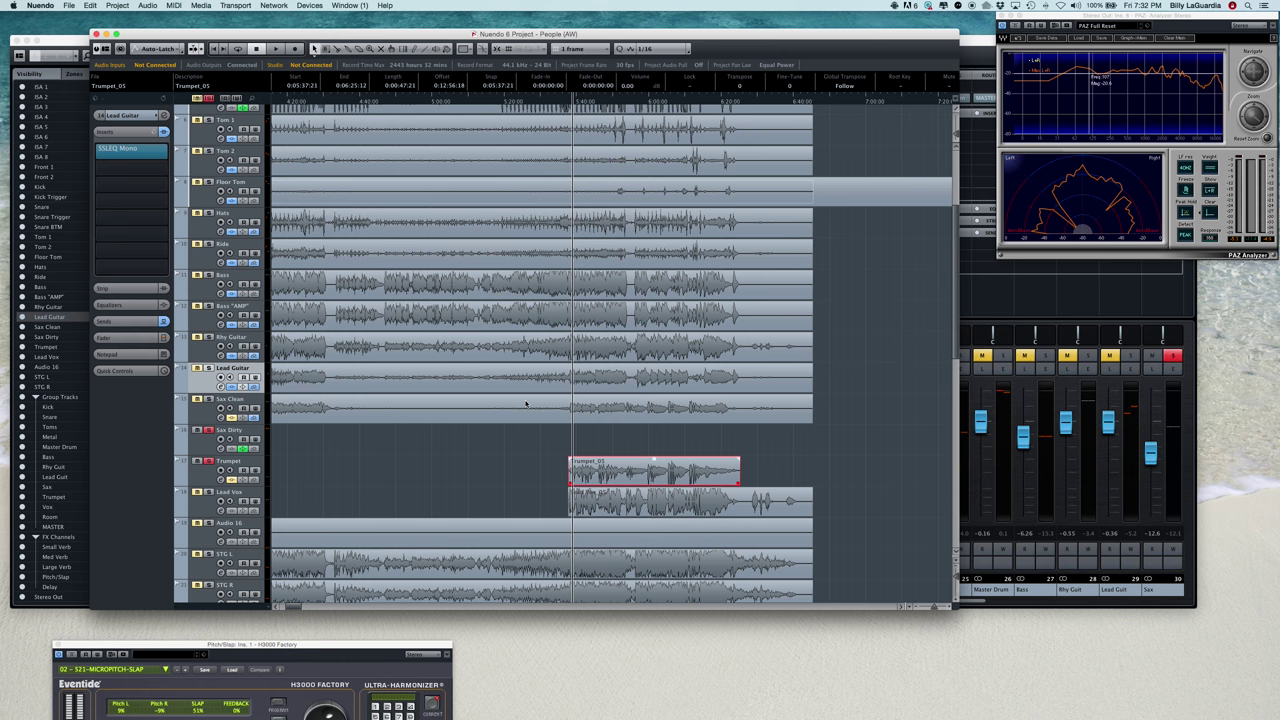
pyautogui.click(432, 410)
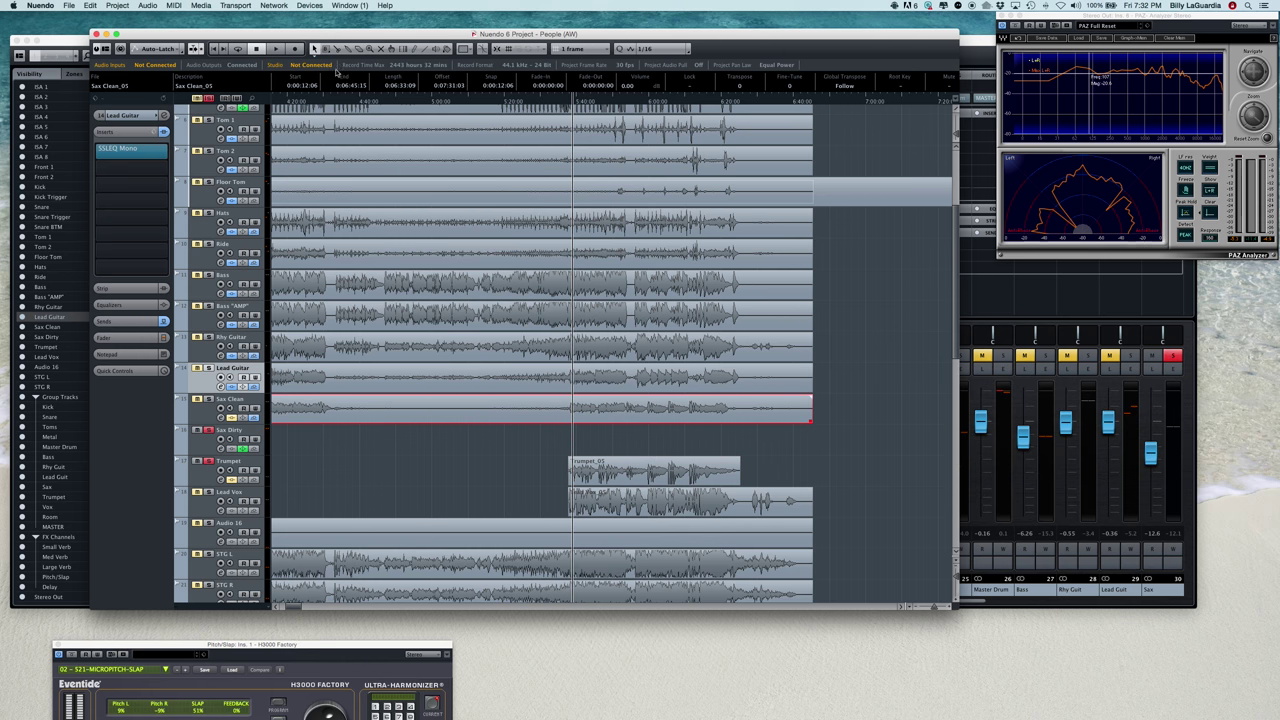
pyautogui.click(343, 411)
pyautogui.moveTo(403, 419); pyautogui.dragTo(530, 420)
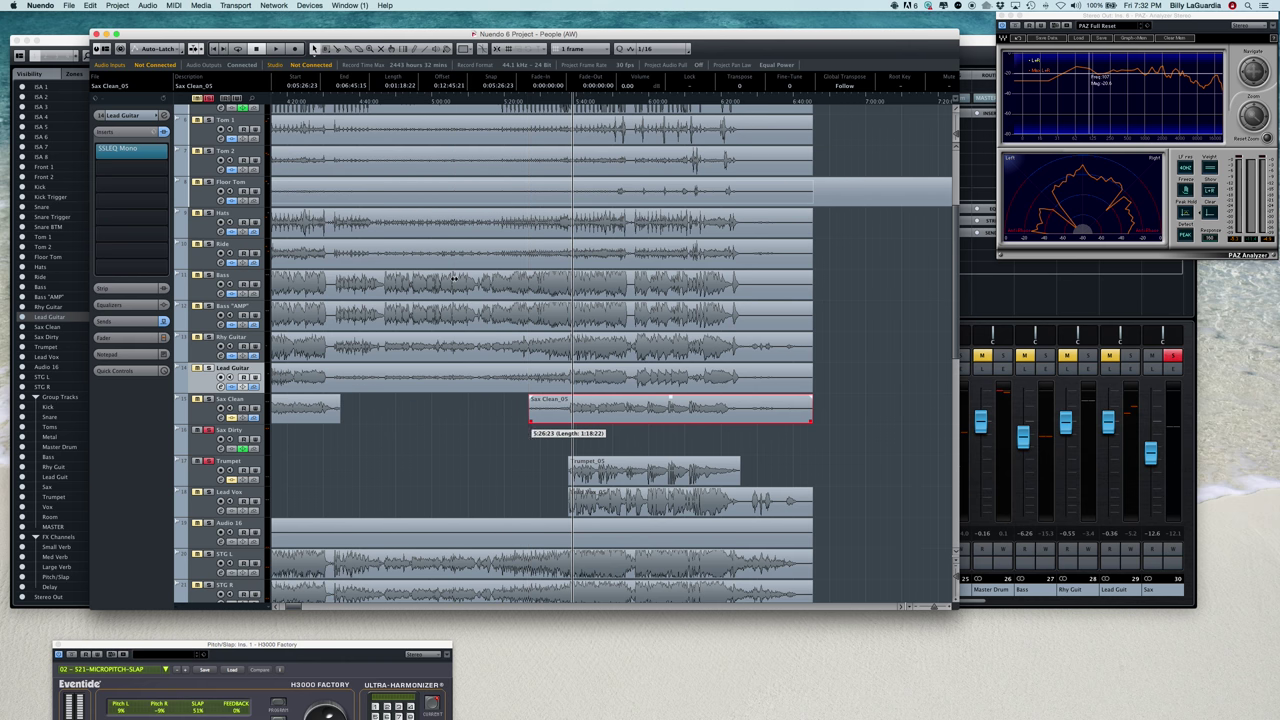
# Step: Play the full mix without solos while tightening the Sax Clean gap, trimming the first part's end to 0:04:32:25
pyautogui.click(396, 98)
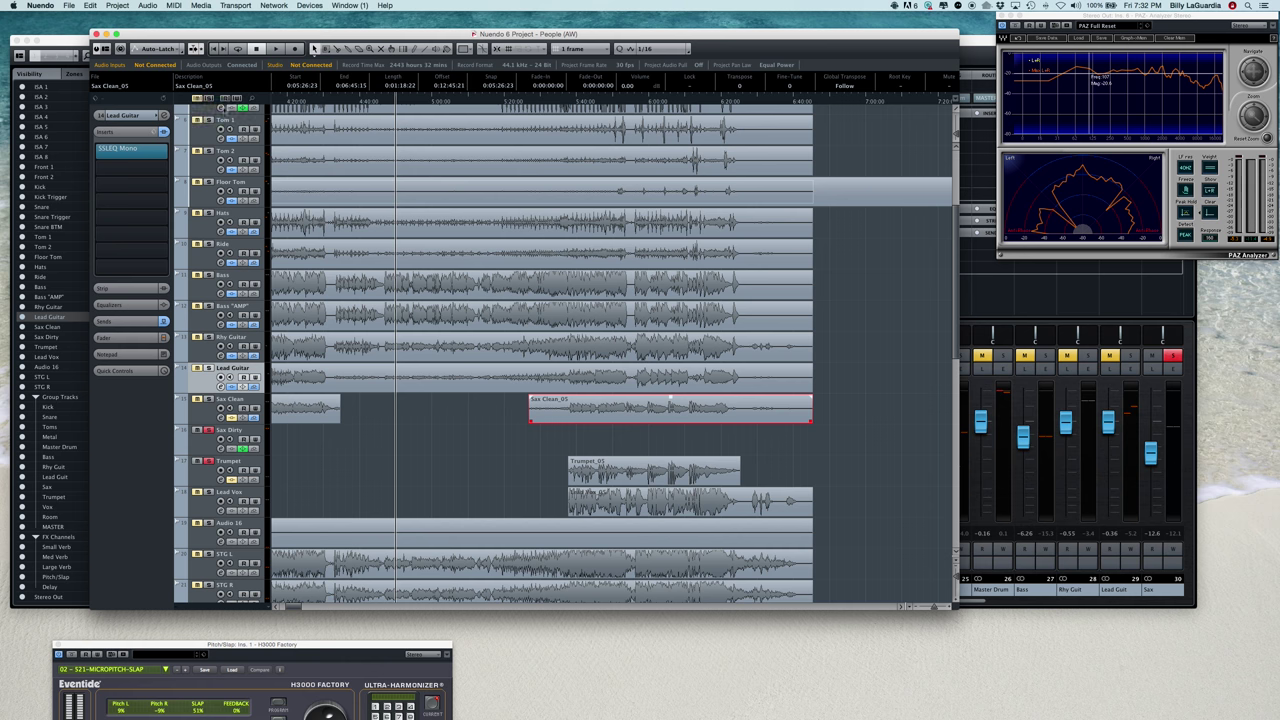
pyautogui.press('space')
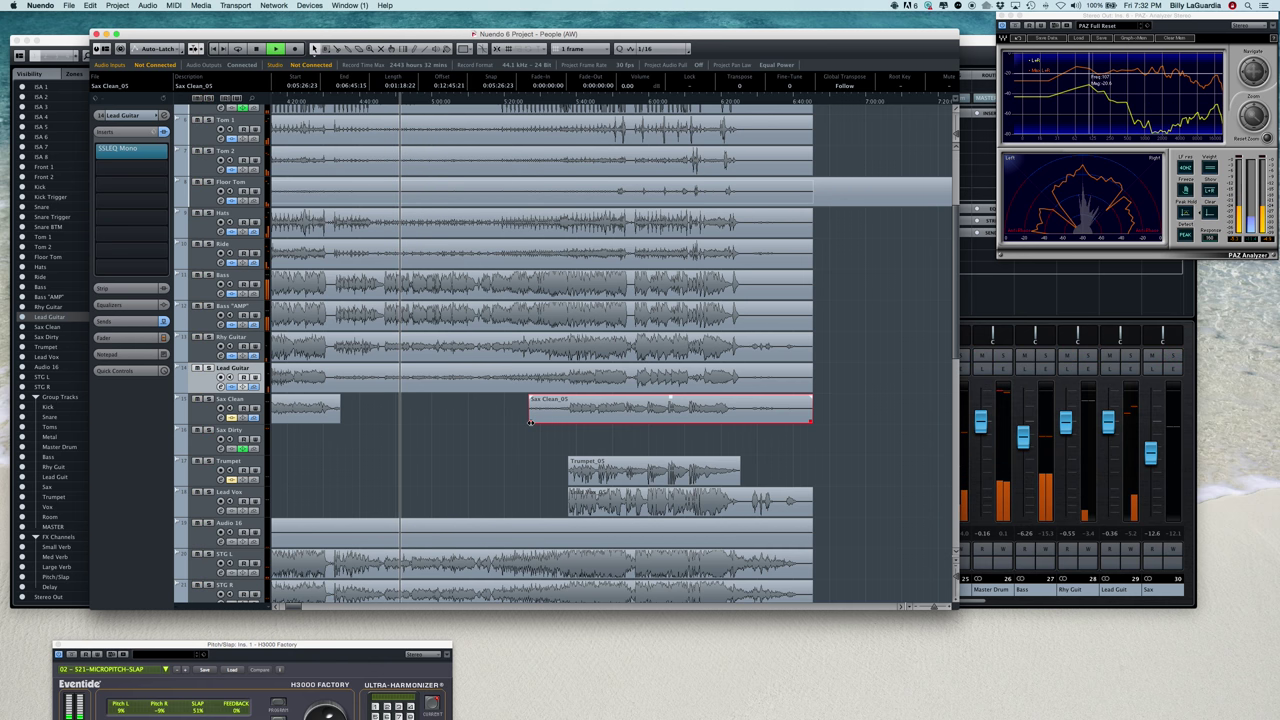
pyautogui.moveTo(530, 421); pyautogui.dragTo(560, 417)
pyautogui.click(338, 419)
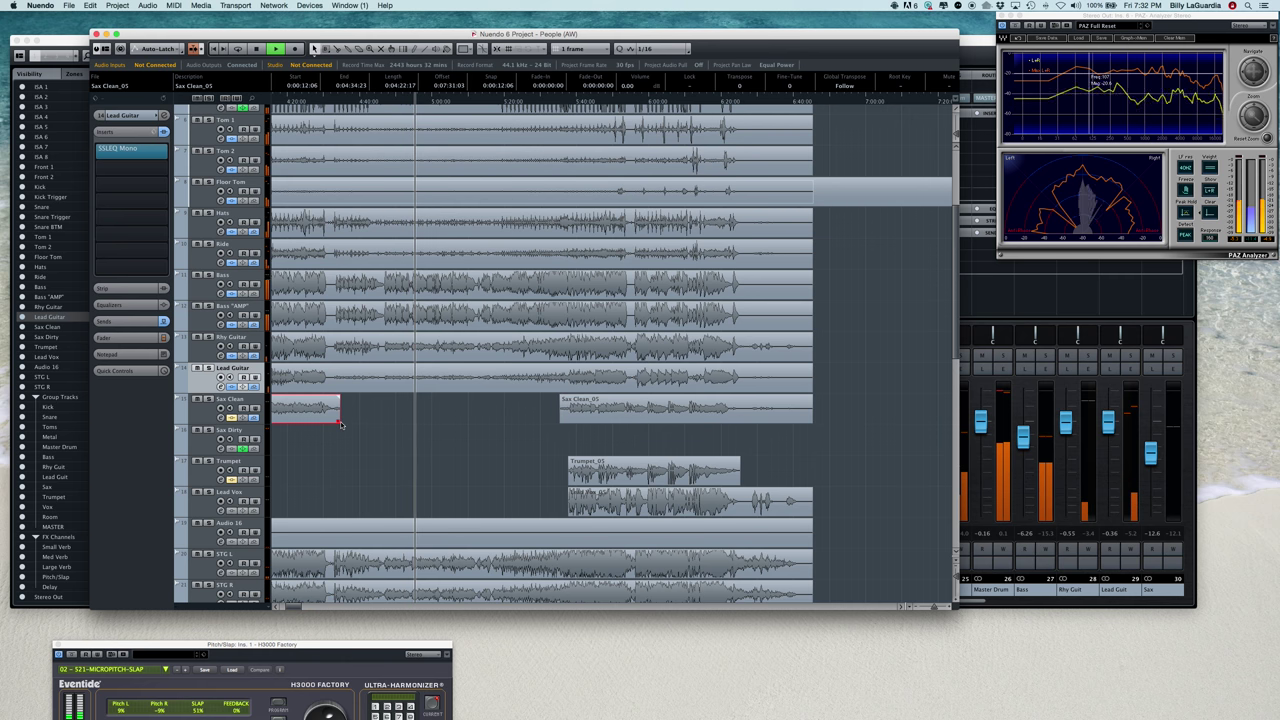
pyautogui.moveTo(339, 420); pyautogui.dragTo(332, 416)
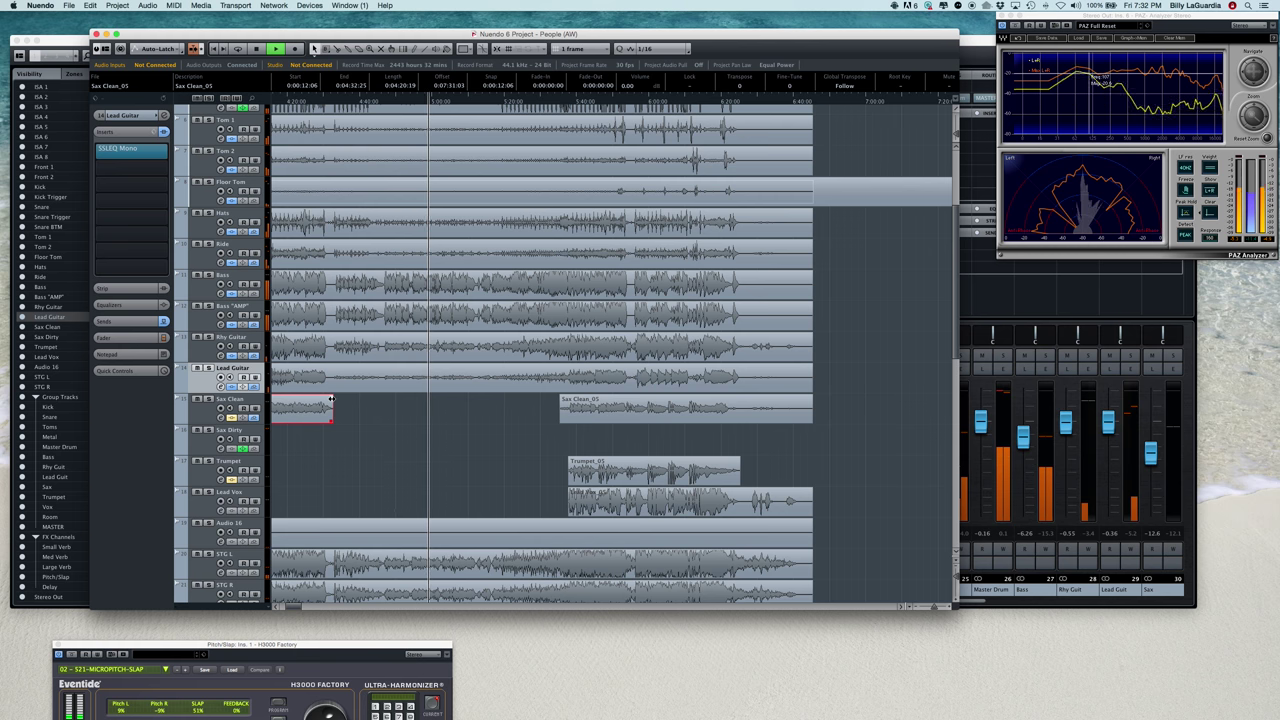
# Step: Trim the second Sax Clean part to 0:05:37:05–0:06:23:02 with a 0:00:00:16 fade-in and 0:00:00:29 fade-out, and stop playback
pyautogui.click(577, 416)
pyautogui.moveTo(563, 421); pyautogui.dragTo(569, 397)
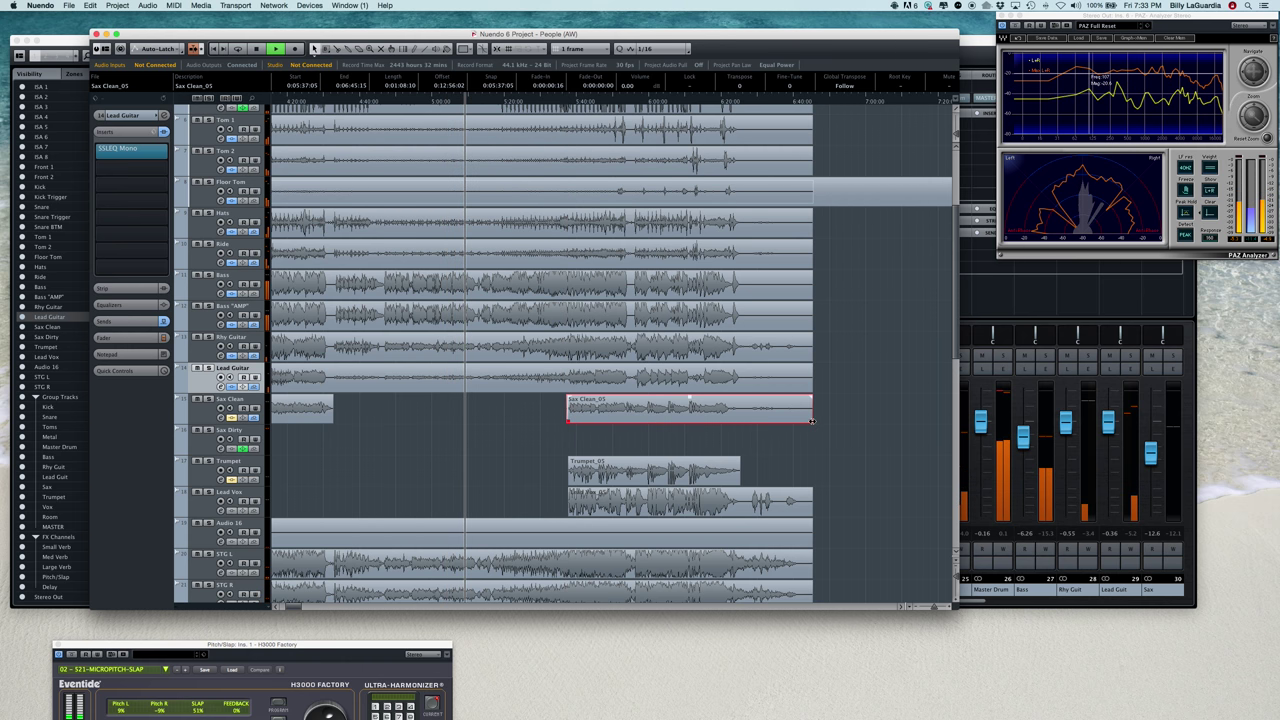
pyautogui.moveTo(811, 421); pyautogui.dragTo(725, 397)
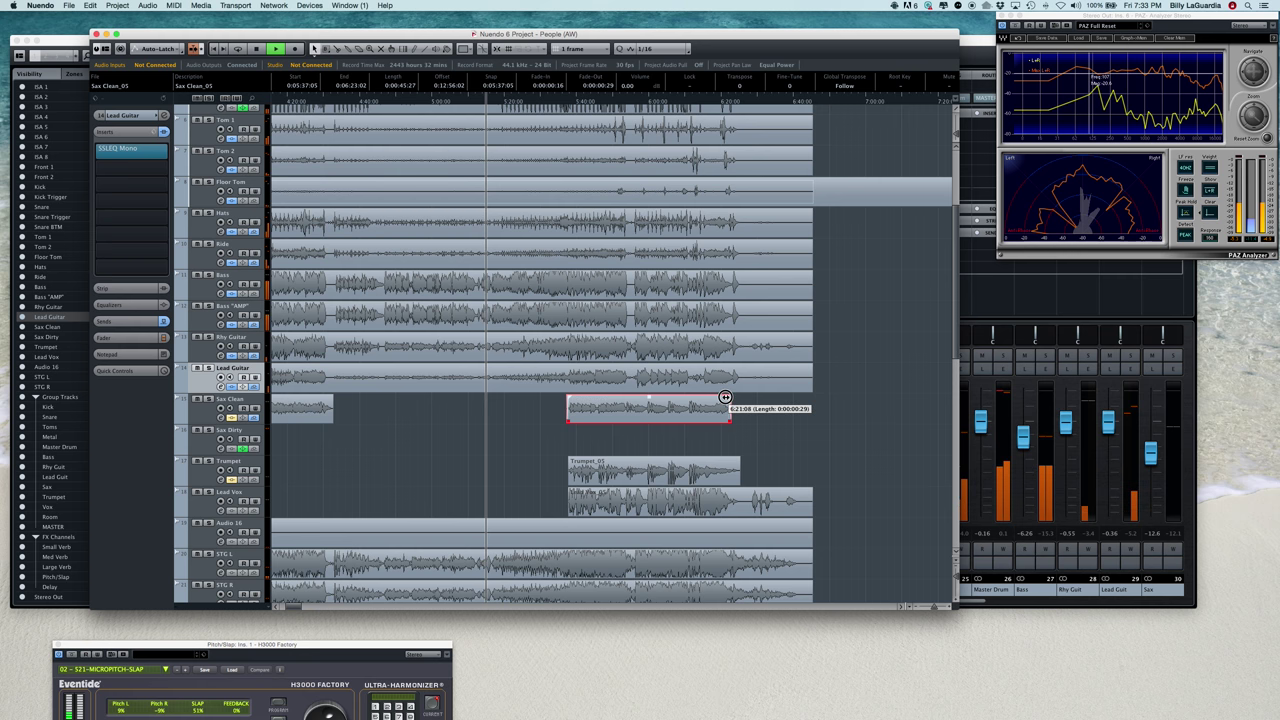
pyautogui.click(750, 443)
pyautogui.hscroll(-5, 472, 440)
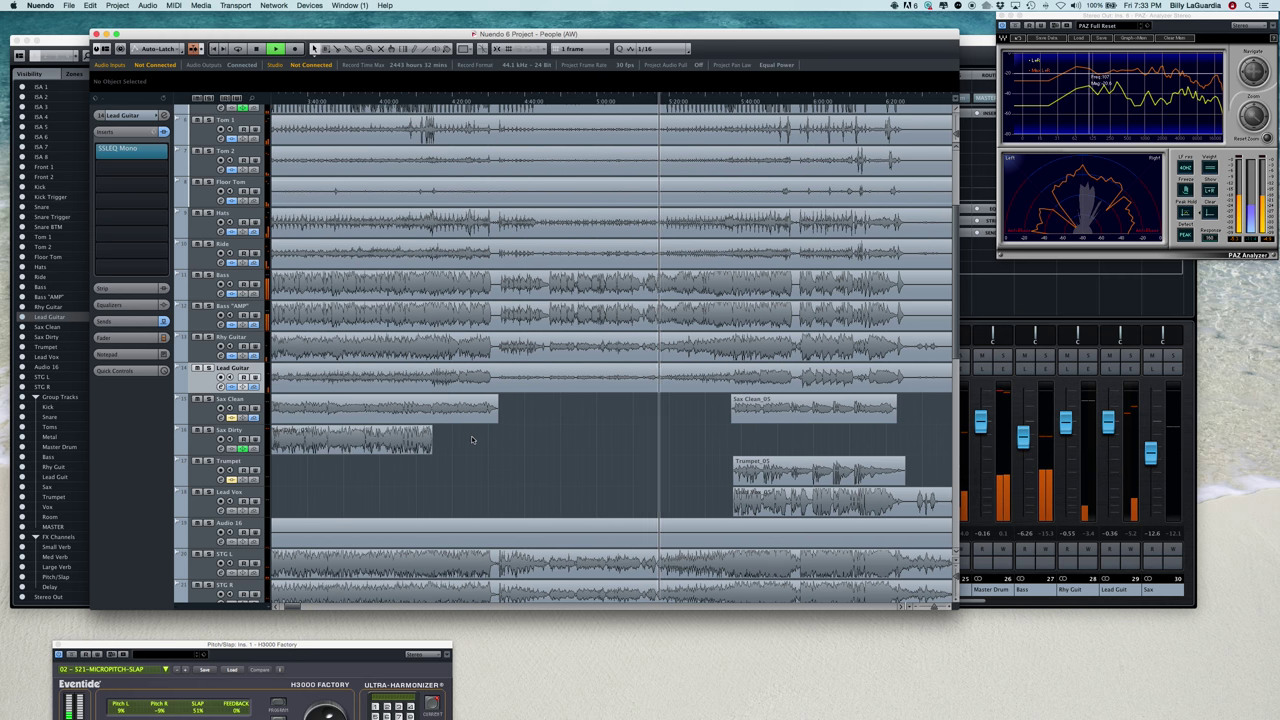
pyautogui.hscroll(-5, 472, 440)
pyautogui.press('space')
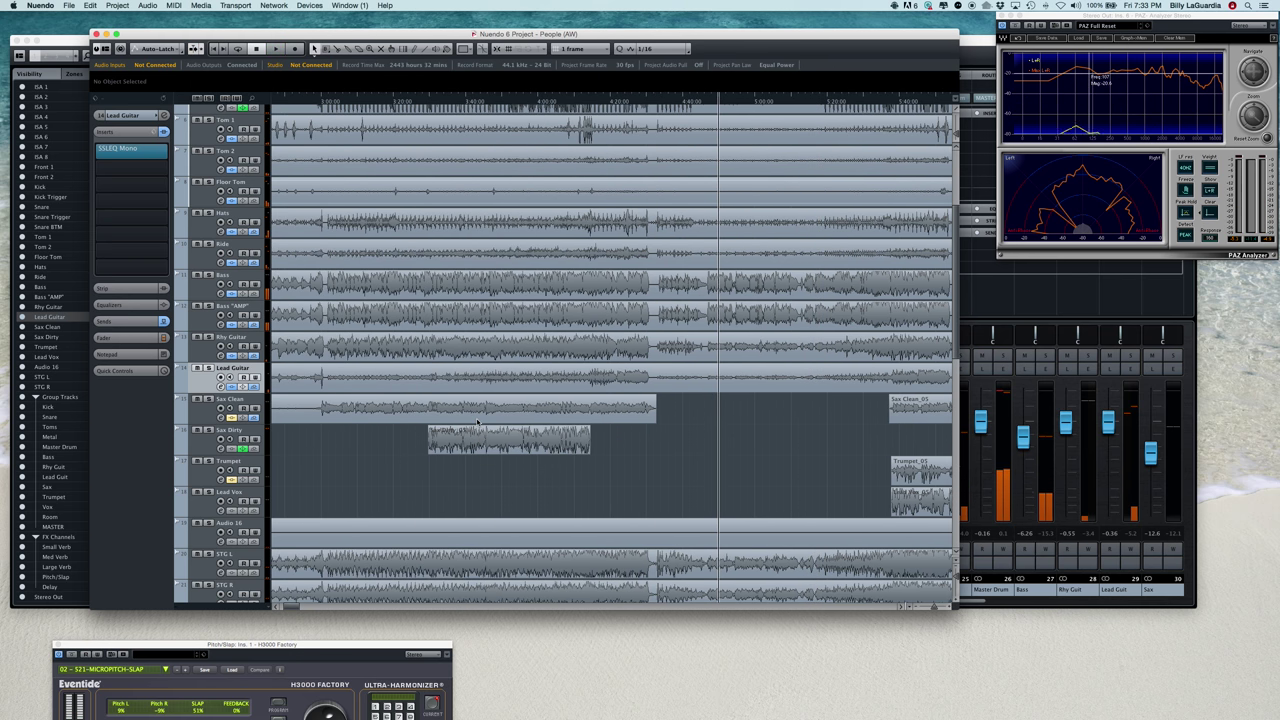
# Step: Loop playback over the Sax Dirty clip, setting the cycle range from about 0:03:25 to about 0:04:12
pyautogui.hscroll(-10, 477, 422)
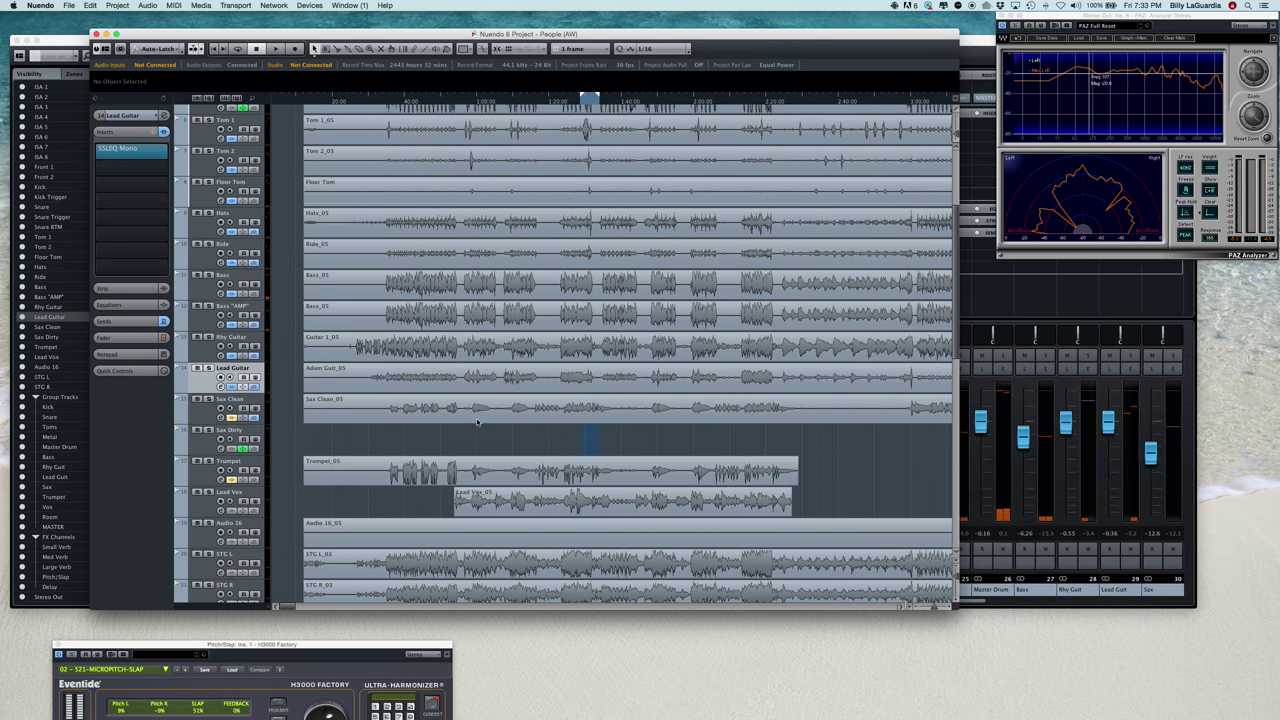
pyautogui.hscroll(10, 477, 422)
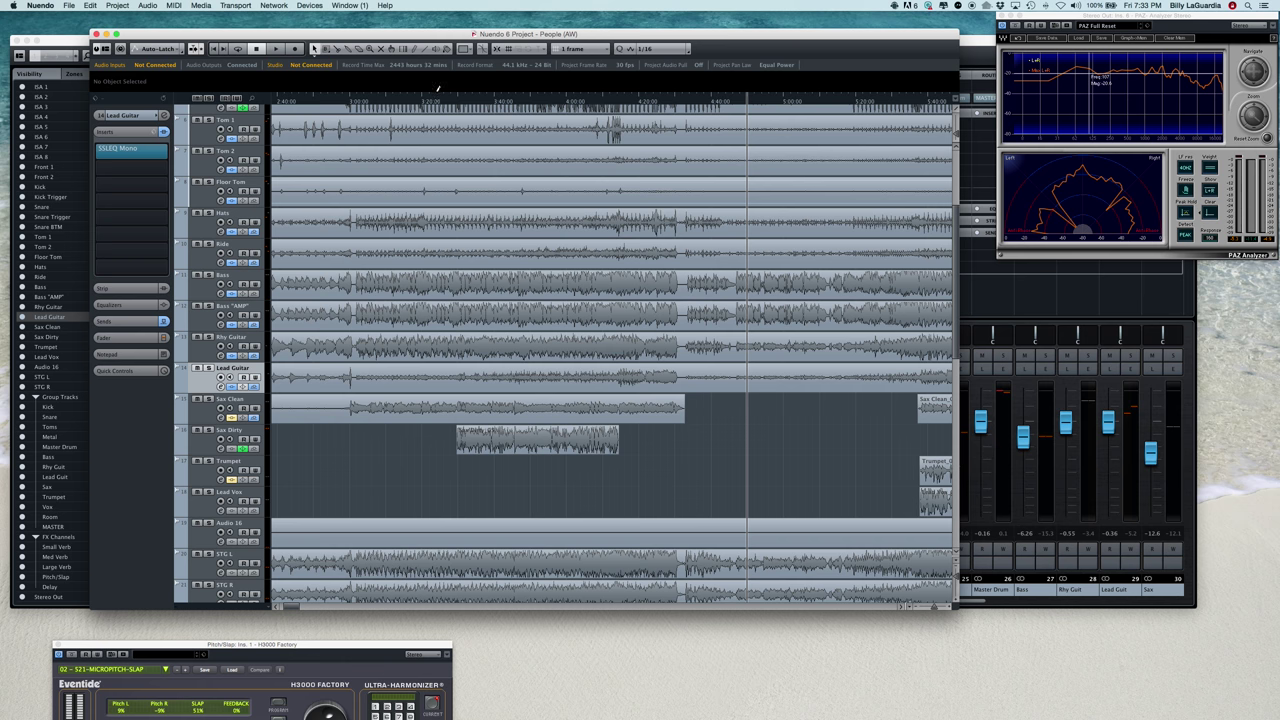
pyautogui.moveTo(467, 93); pyautogui.dragTo(612, 98)
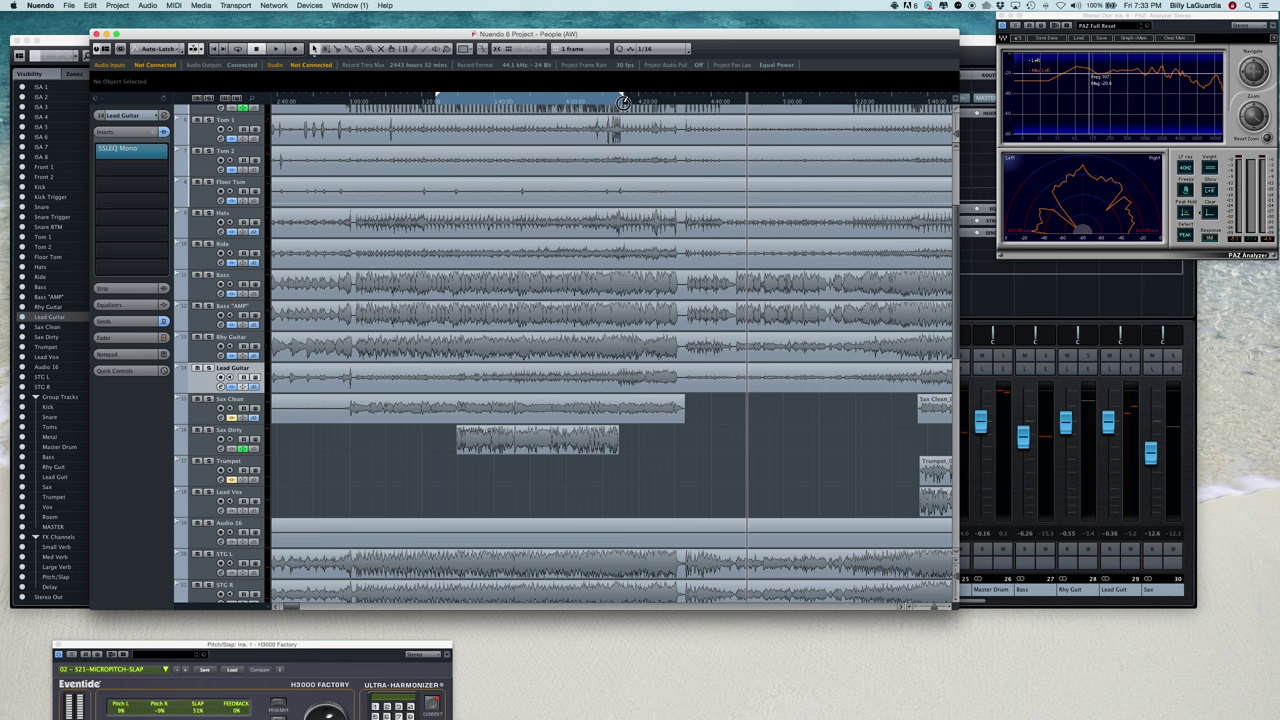
pyautogui.click(436, 104)
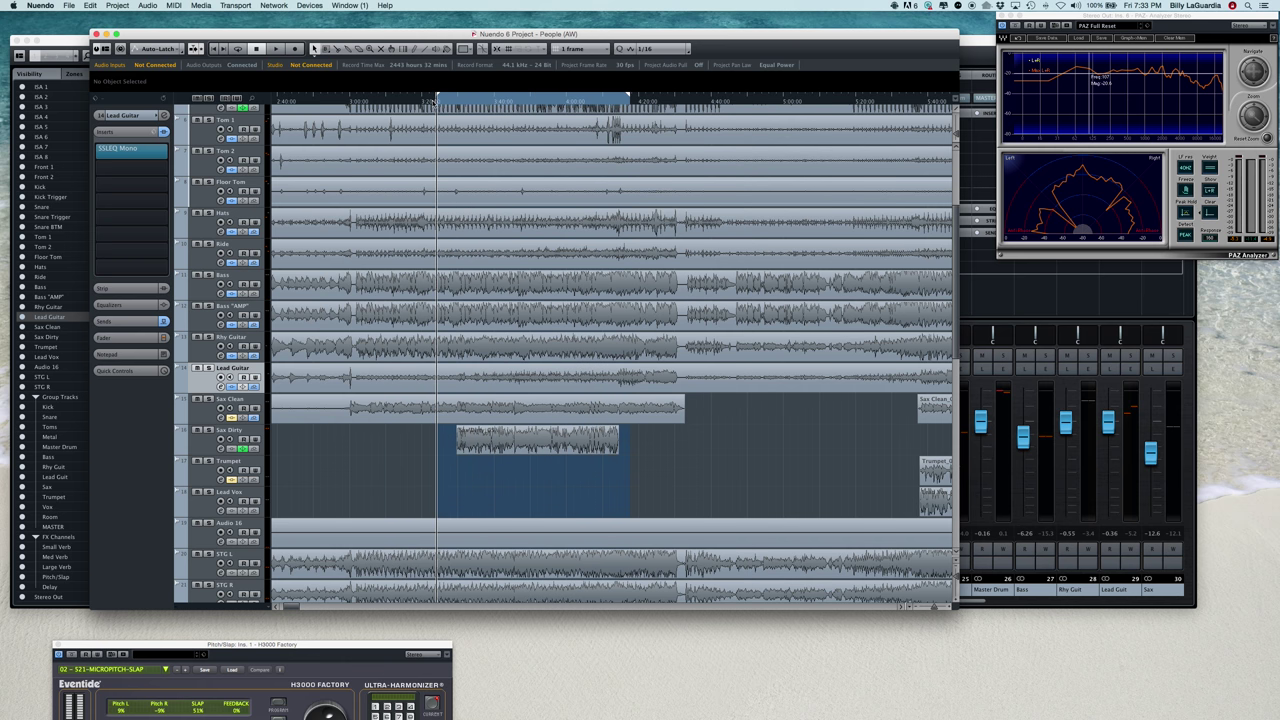
pyautogui.press('space')
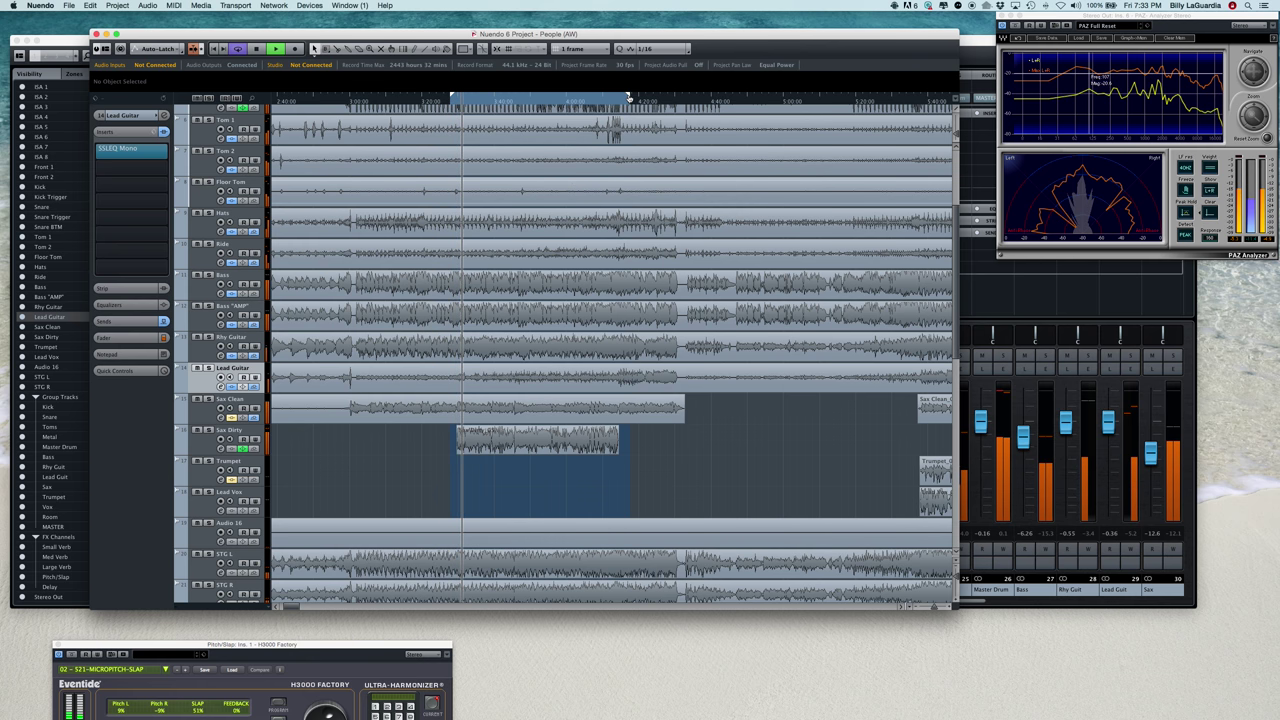
pyautogui.moveTo(628, 93); pyautogui.dragTo(618, 94)
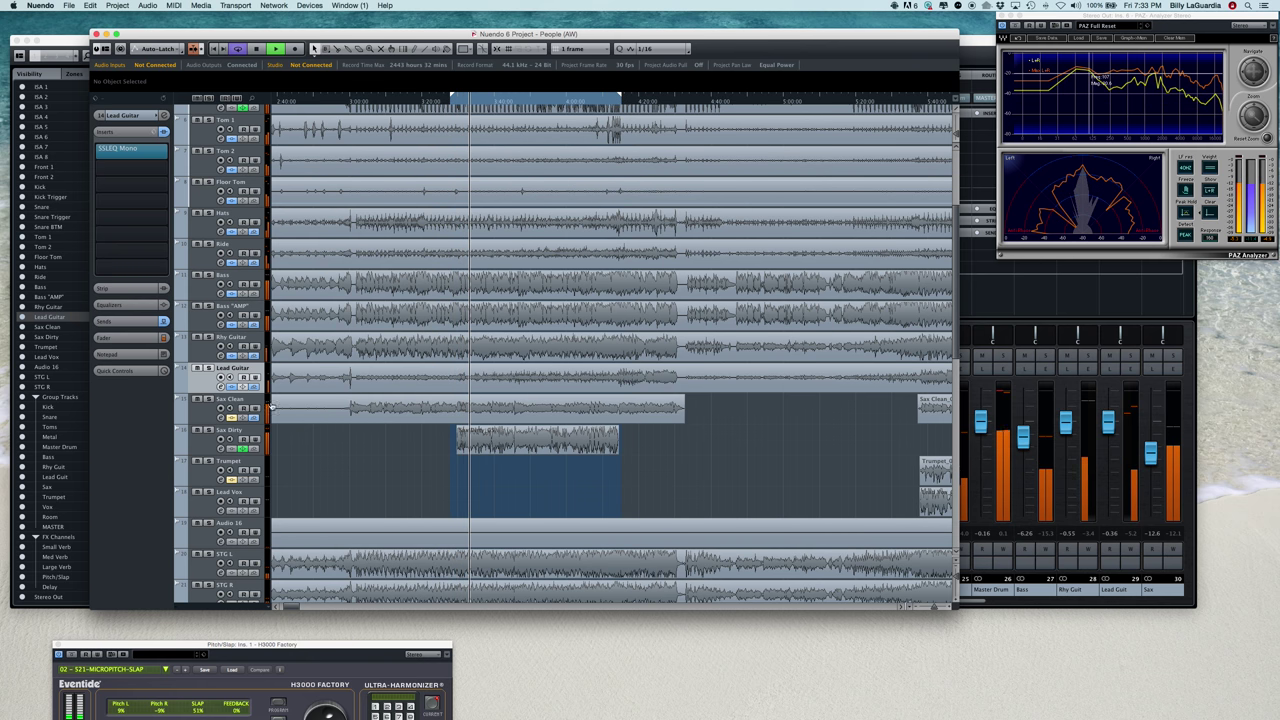
# Step: Solo the Sax Dirty track and bypass its equalizer during playback
pyautogui.click(207, 429)
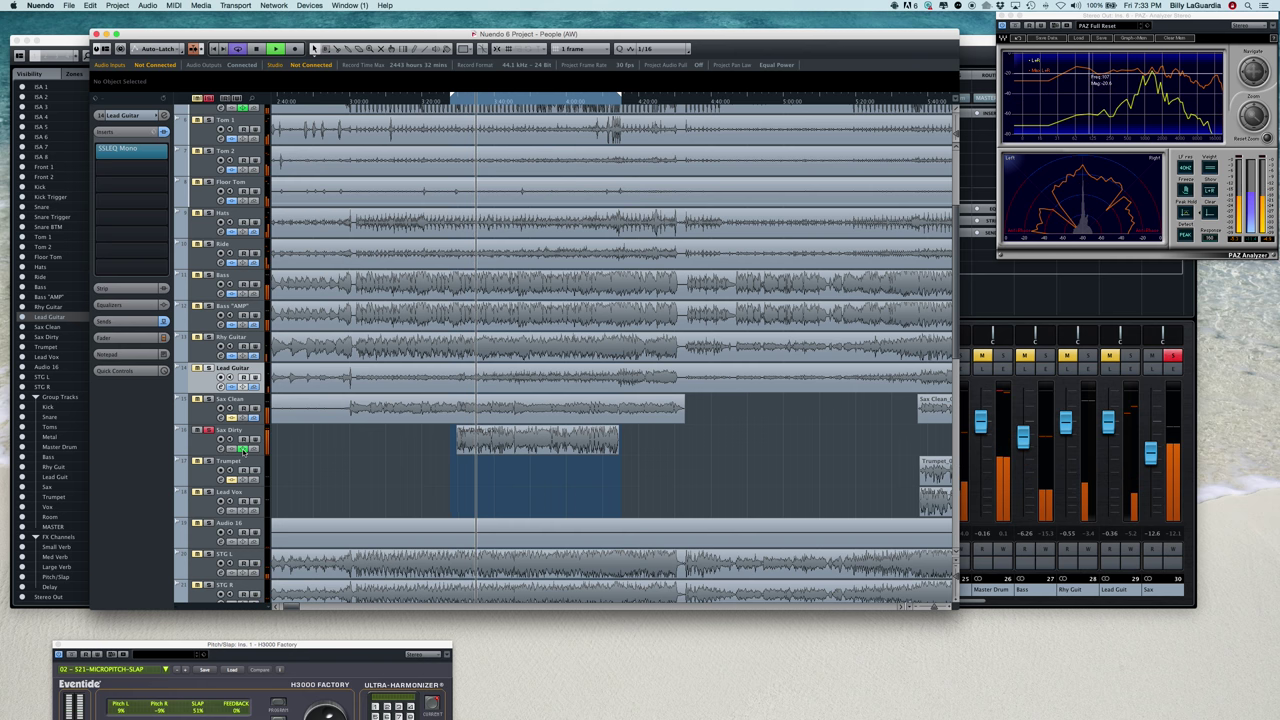
pyautogui.click(217, 447)
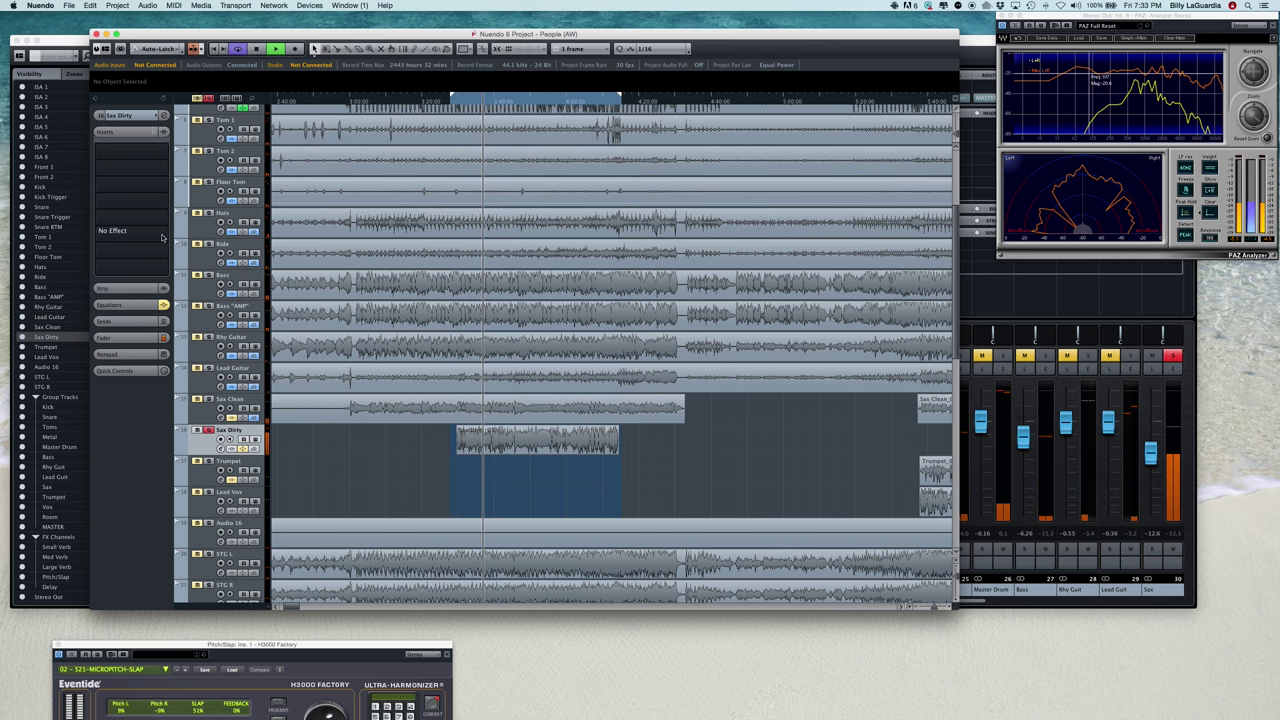
pyautogui.moveTo(143, 45); pyautogui.dragTo(137, 45)
# Step: Open the MixConsole, stop playback and slightly lower the Sax Dirty channel's fader
pyautogui.press('F3')
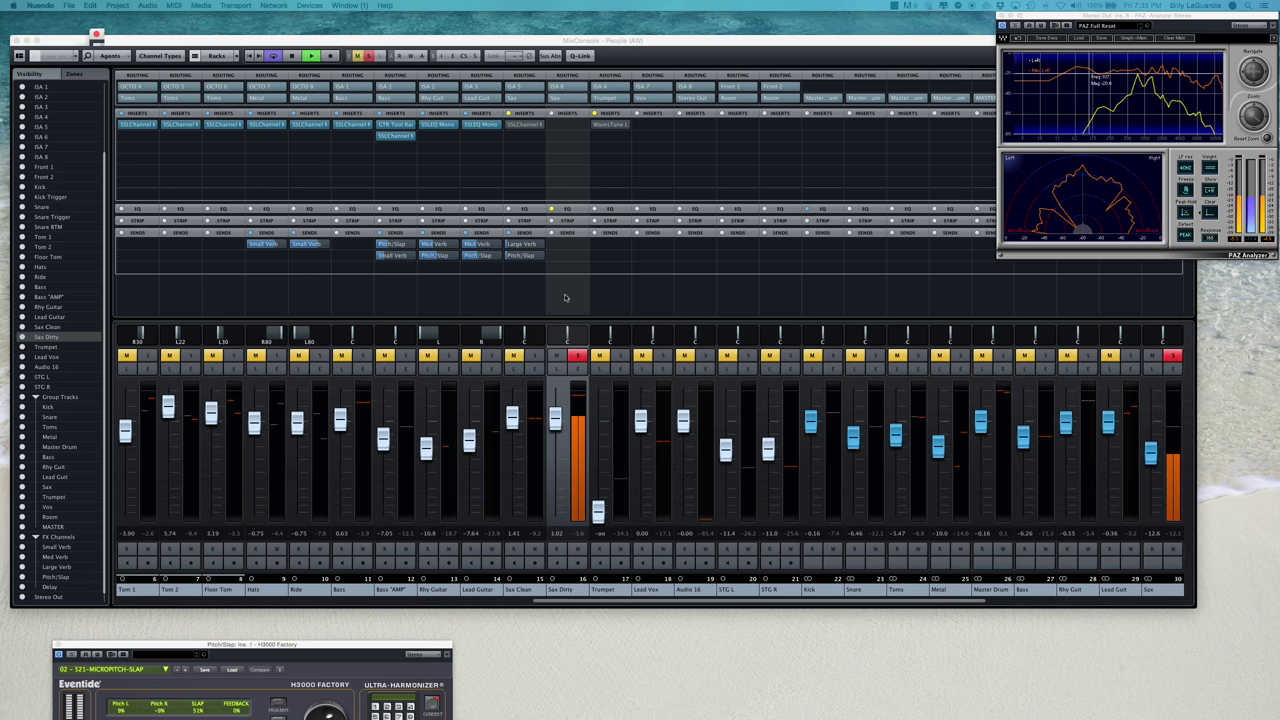
pyautogui.press('space')
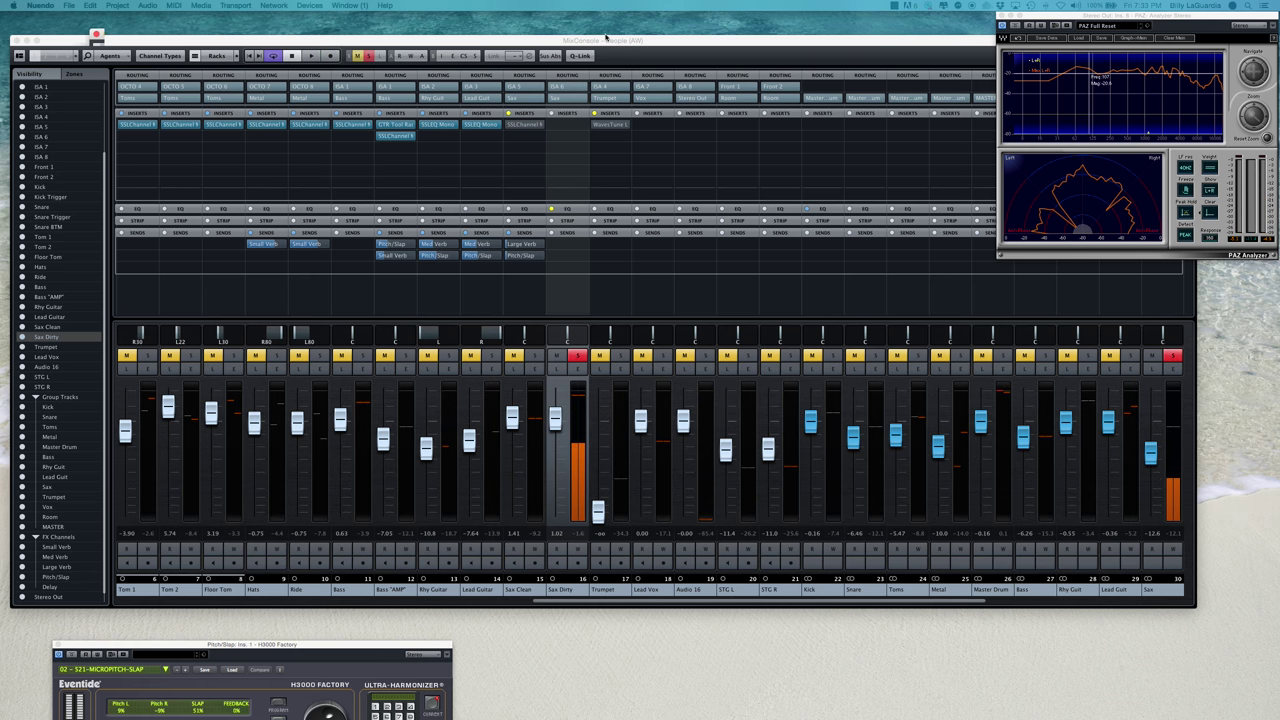
pyautogui.click(606, 39)
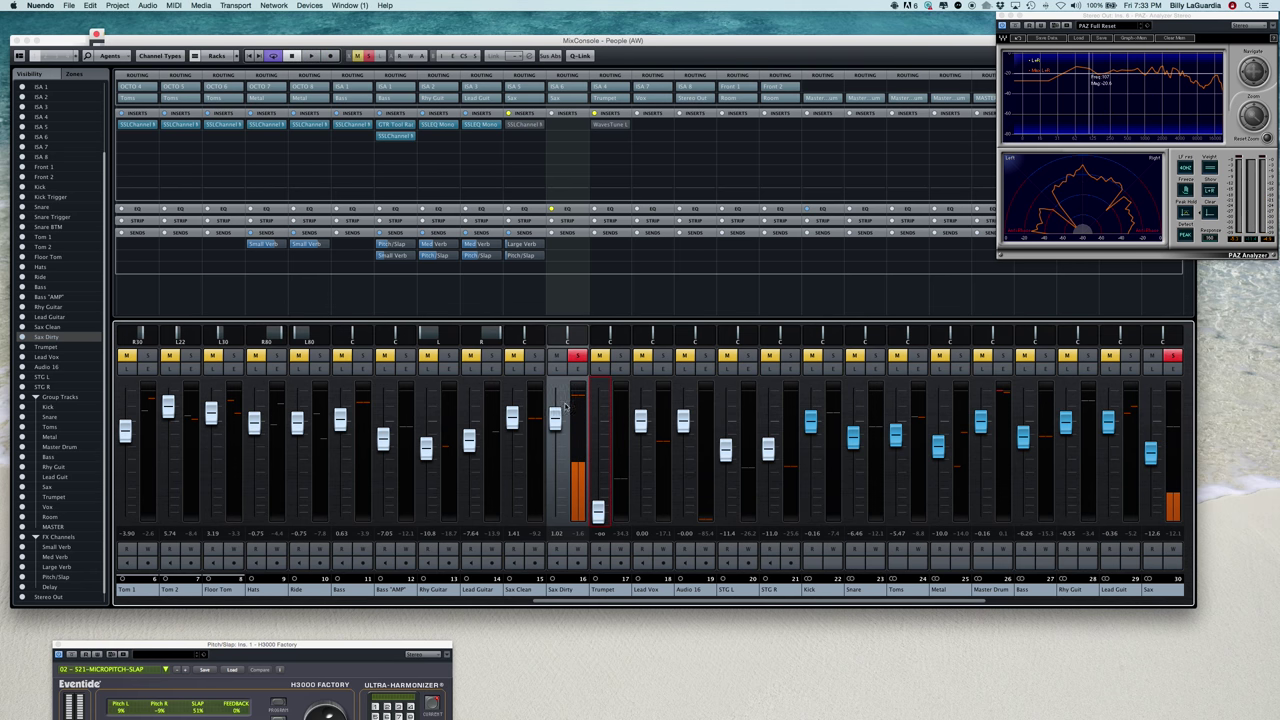
pyautogui.click(558, 416)
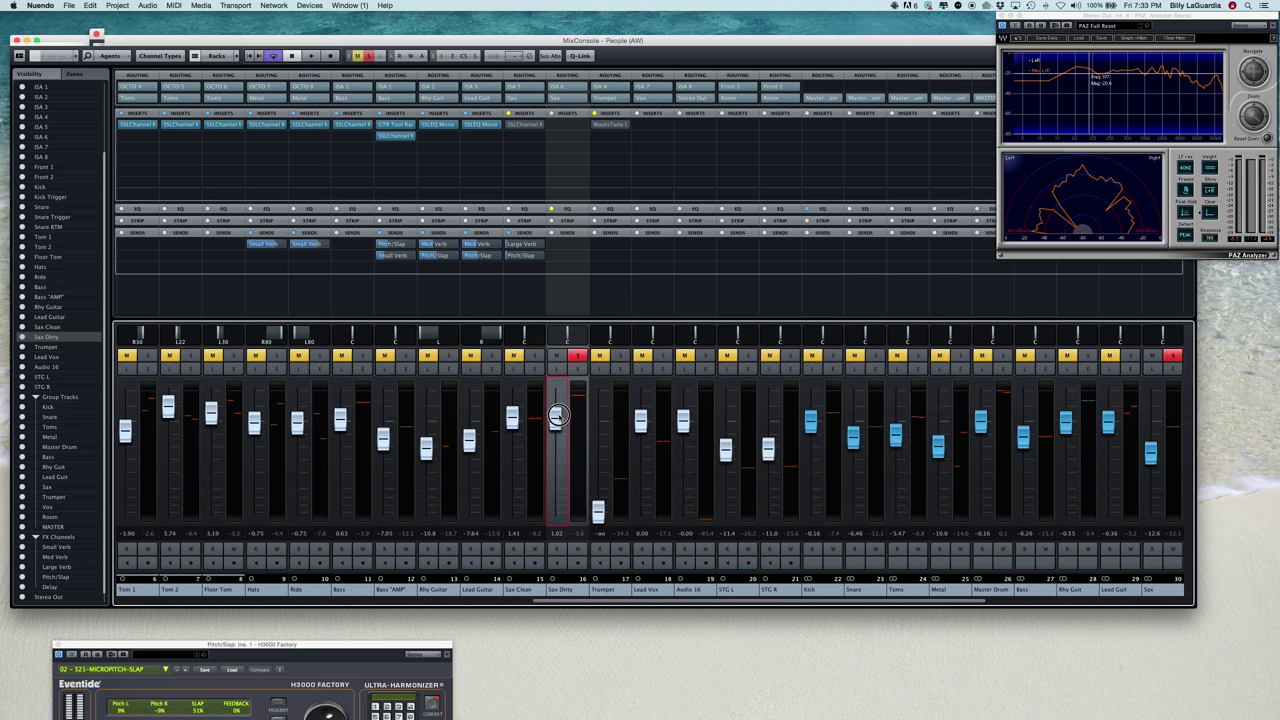
pyautogui.moveTo(558, 413); pyautogui.dragTo(558, 410)
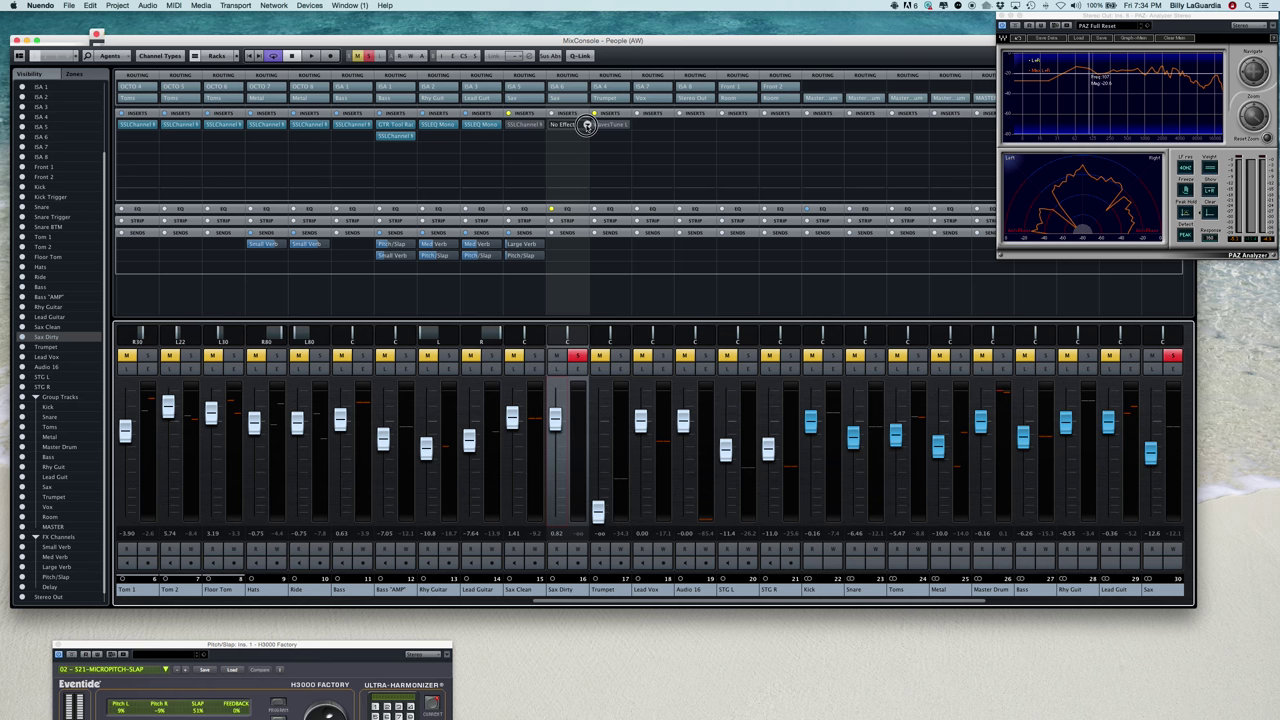
# Step: Insert GTR Tool Rack Stereo from the Guitar effects in Sax Dirty's first insert slot and place its window beside the channel
pyautogui.click(587, 126)
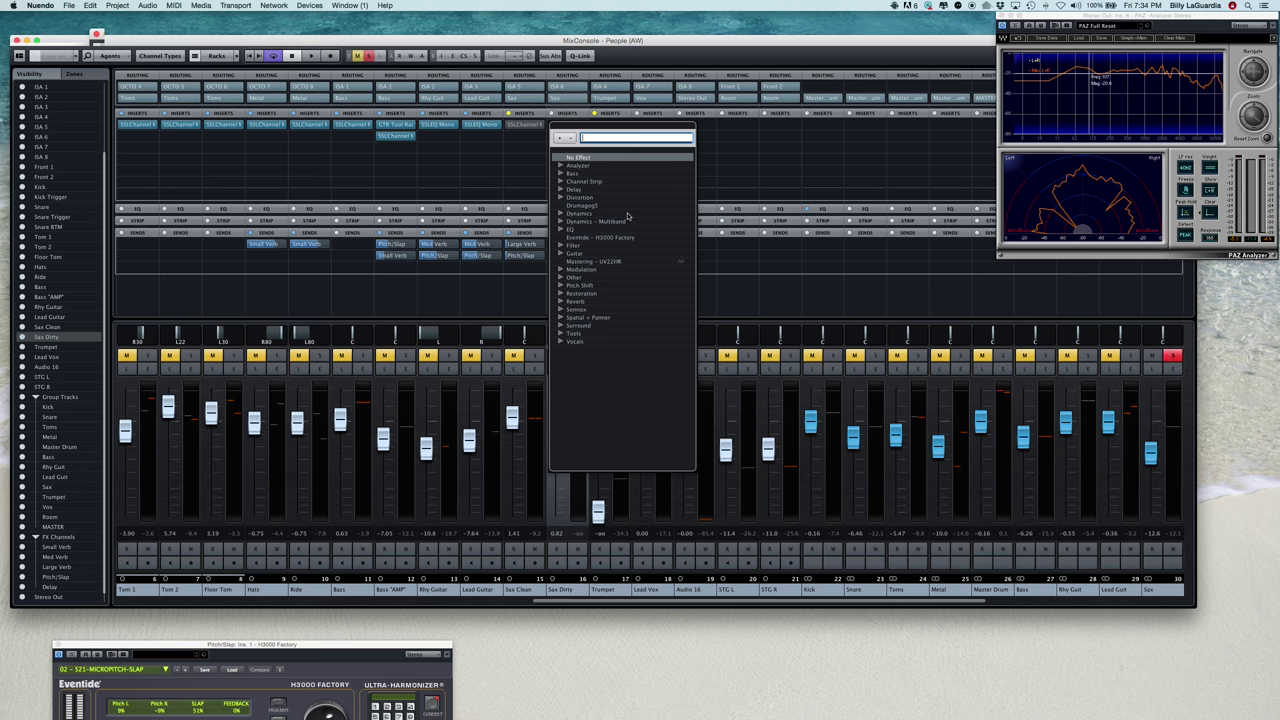
pyautogui.click(560, 254)
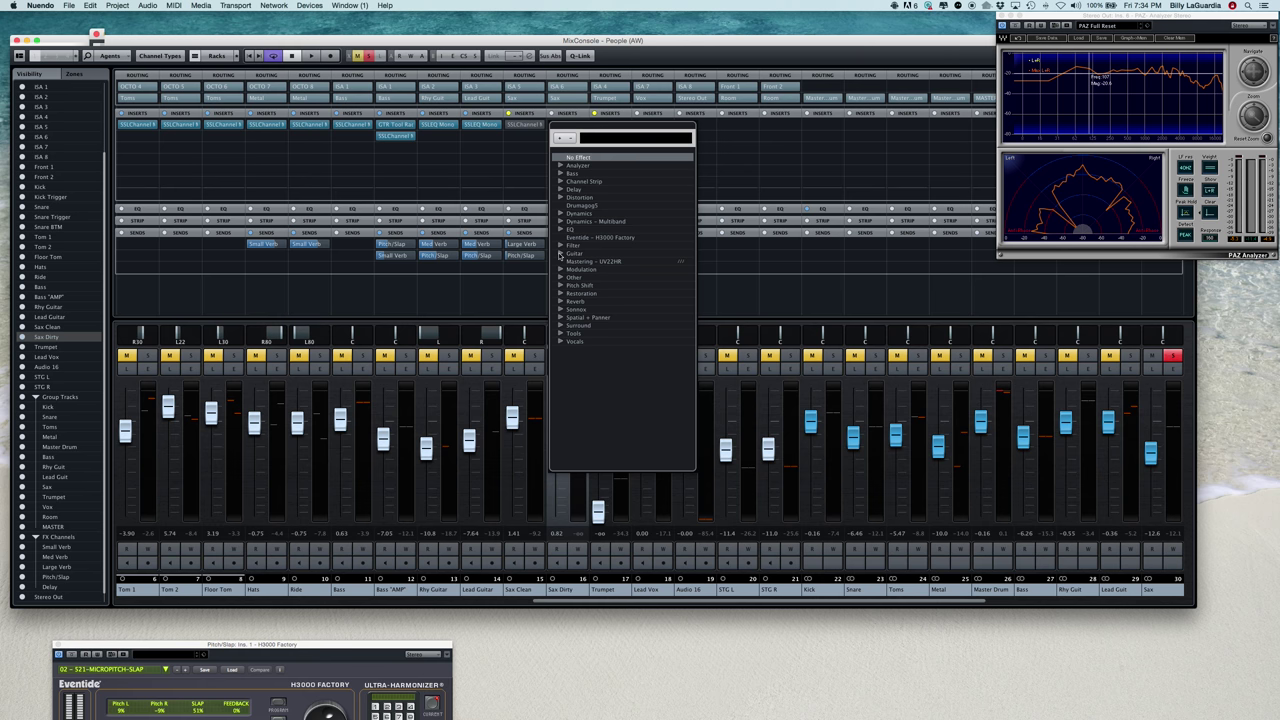
pyautogui.click(560, 254)
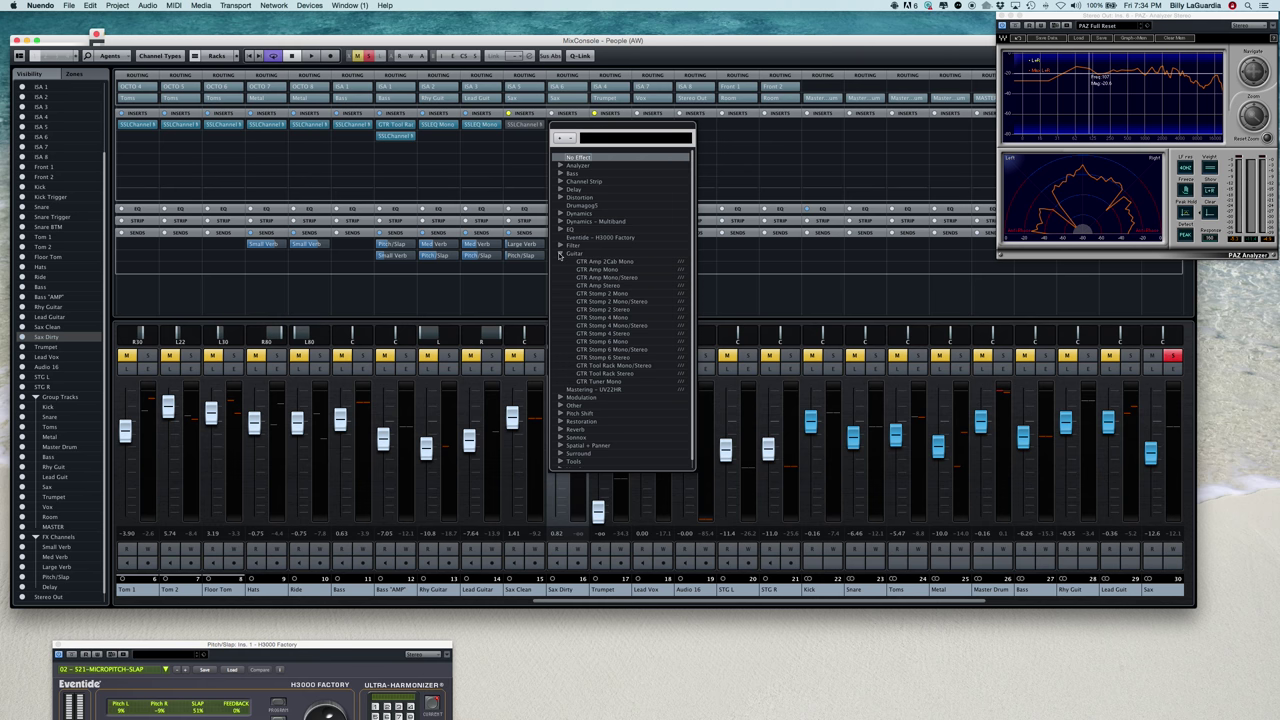
pyautogui.click(627, 378)
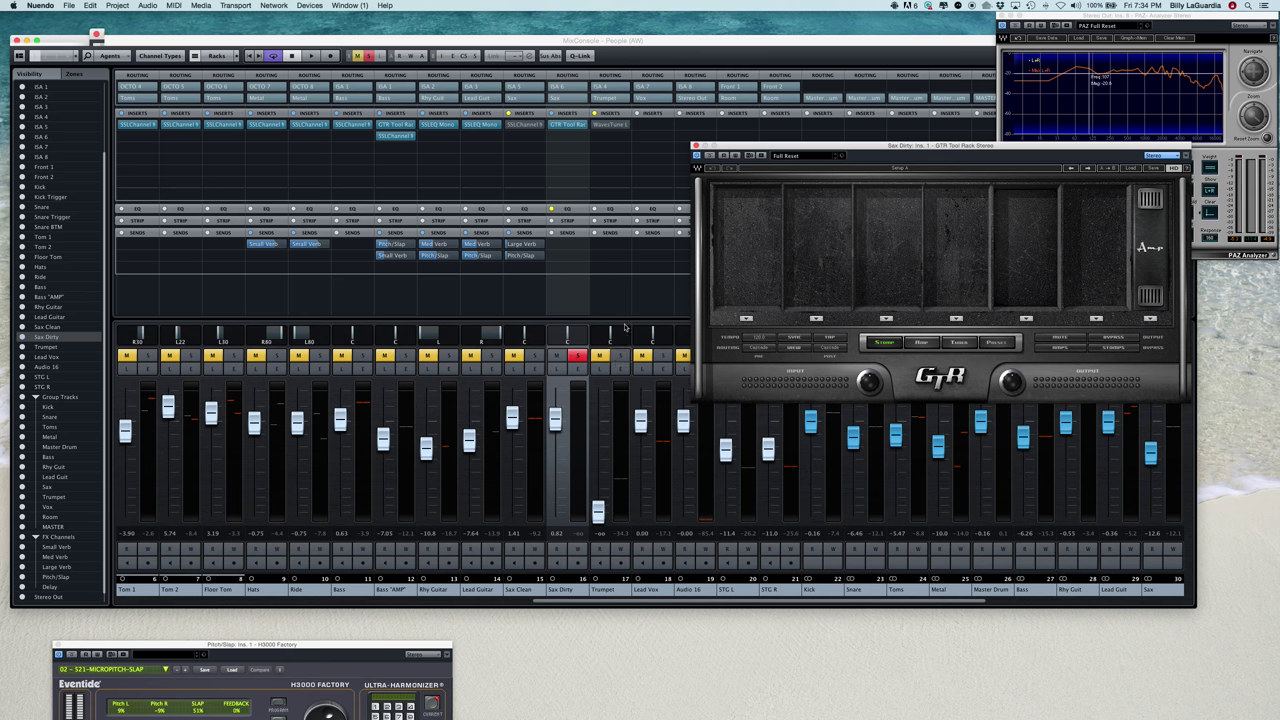
pyautogui.click(872, 147)
pyautogui.moveTo(872, 147); pyautogui.dragTo(510, 198)
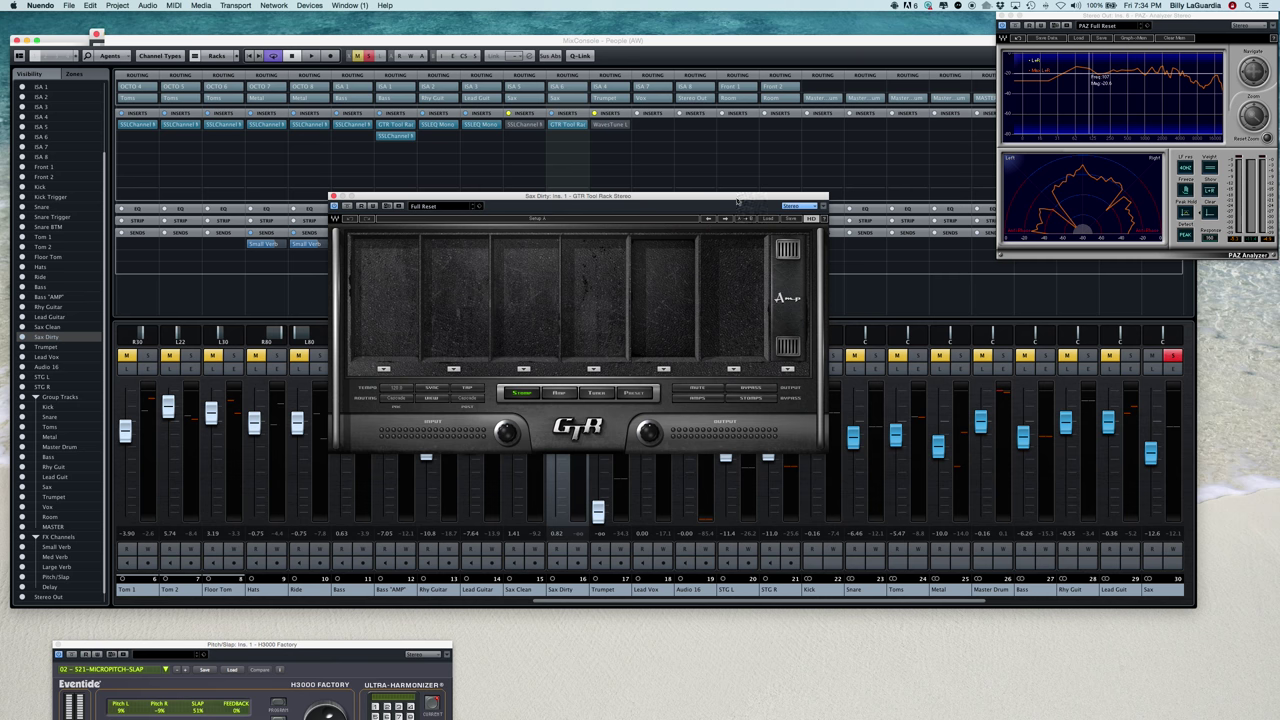
pyautogui.moveTo(737, 196); pyautogui.dragTo(997, 244)
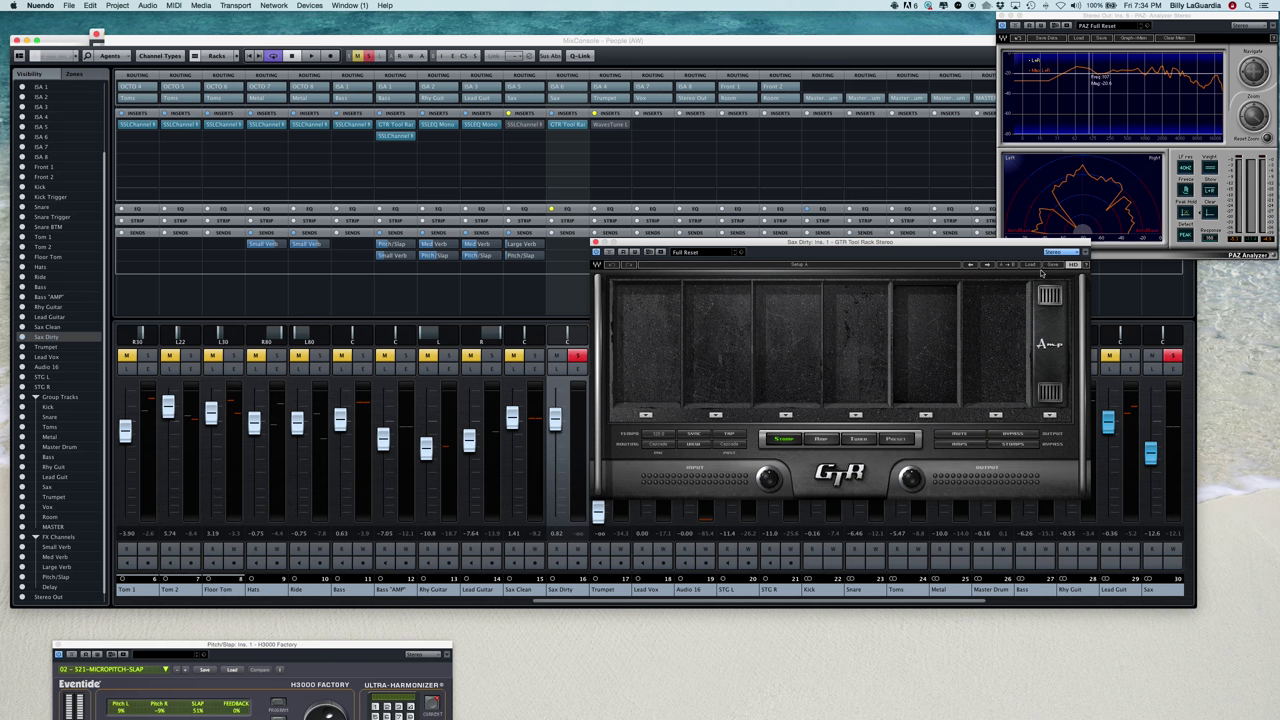
# Step: Load the CleanRythm preset in GTR Tool Rack, start playback and compare Sax Dirty with the effect bypassed and active
pyautogui.click(1030, 265)
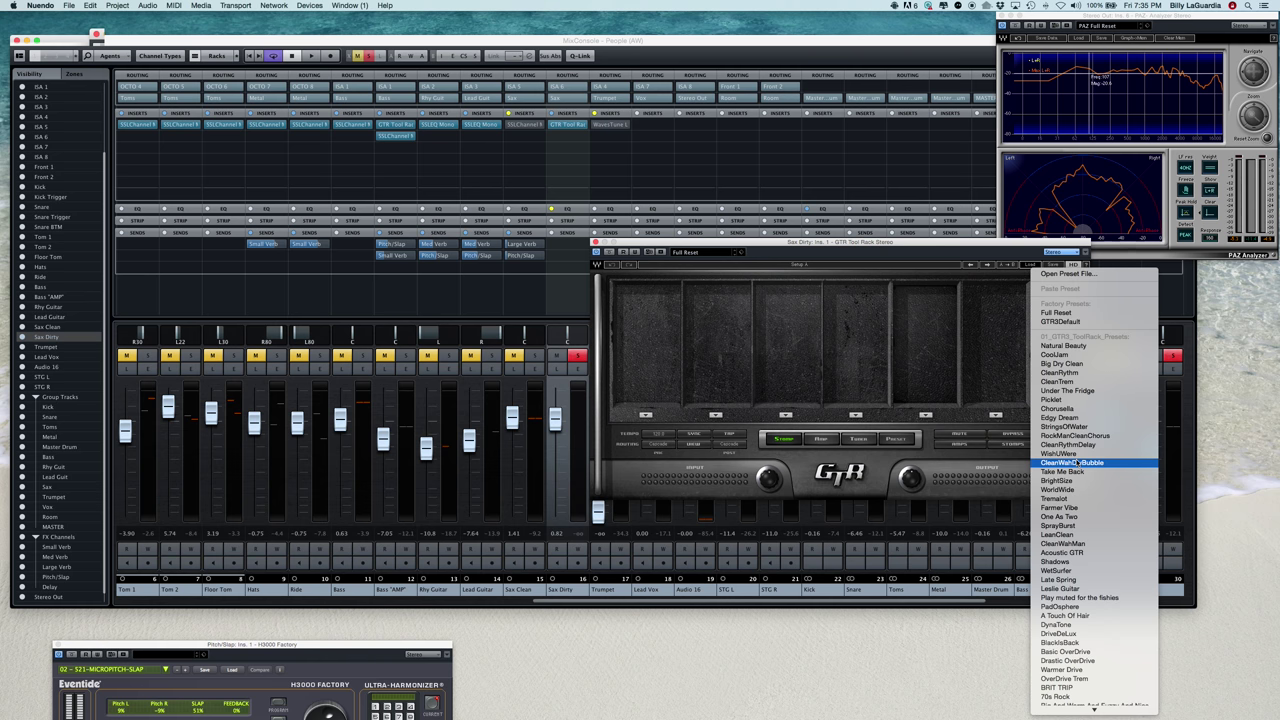
pyautogui.scroll(-3, 1076, 463)
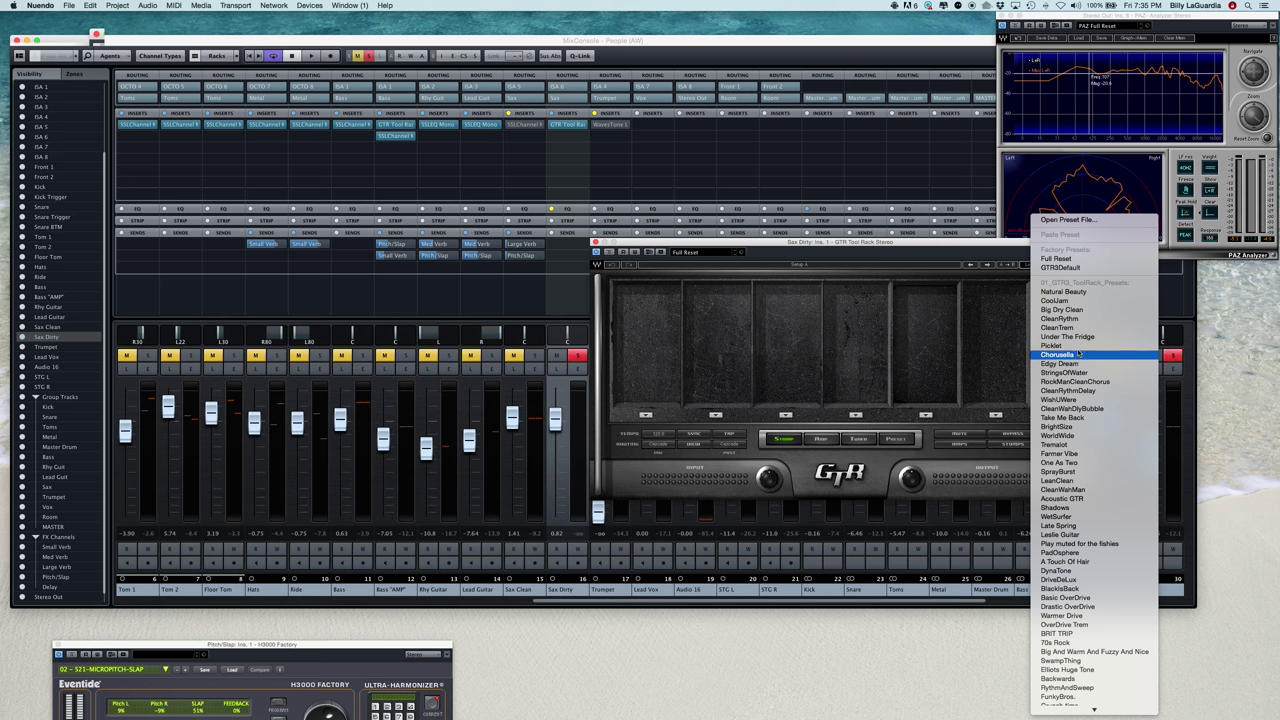
pyautogui.click(1089, 318)
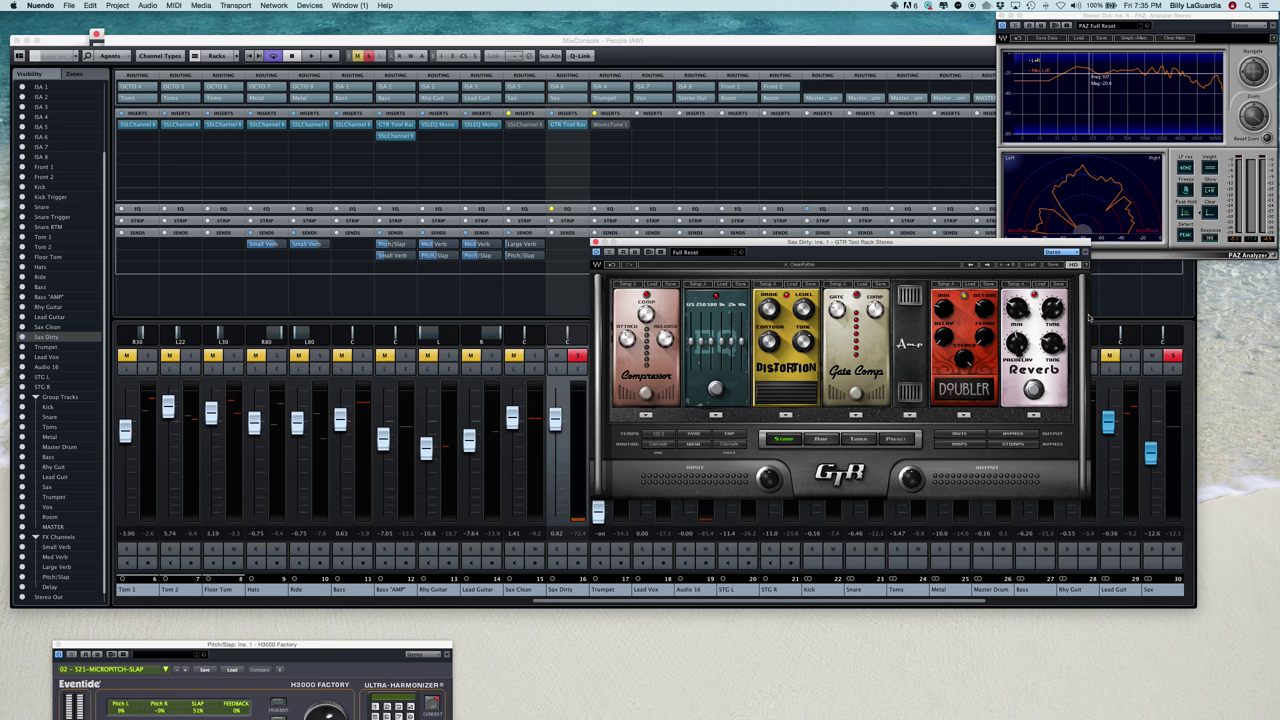
pyautogui.press('space')
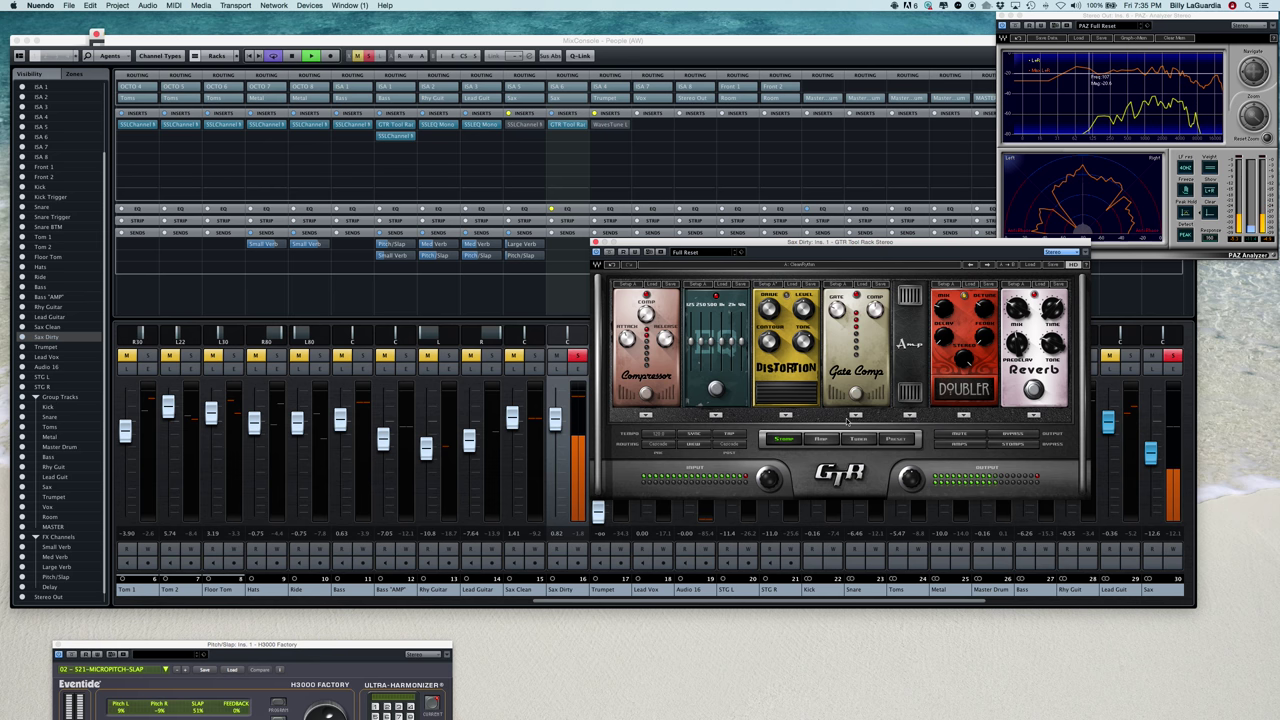
pyautogui.click(610, 252)
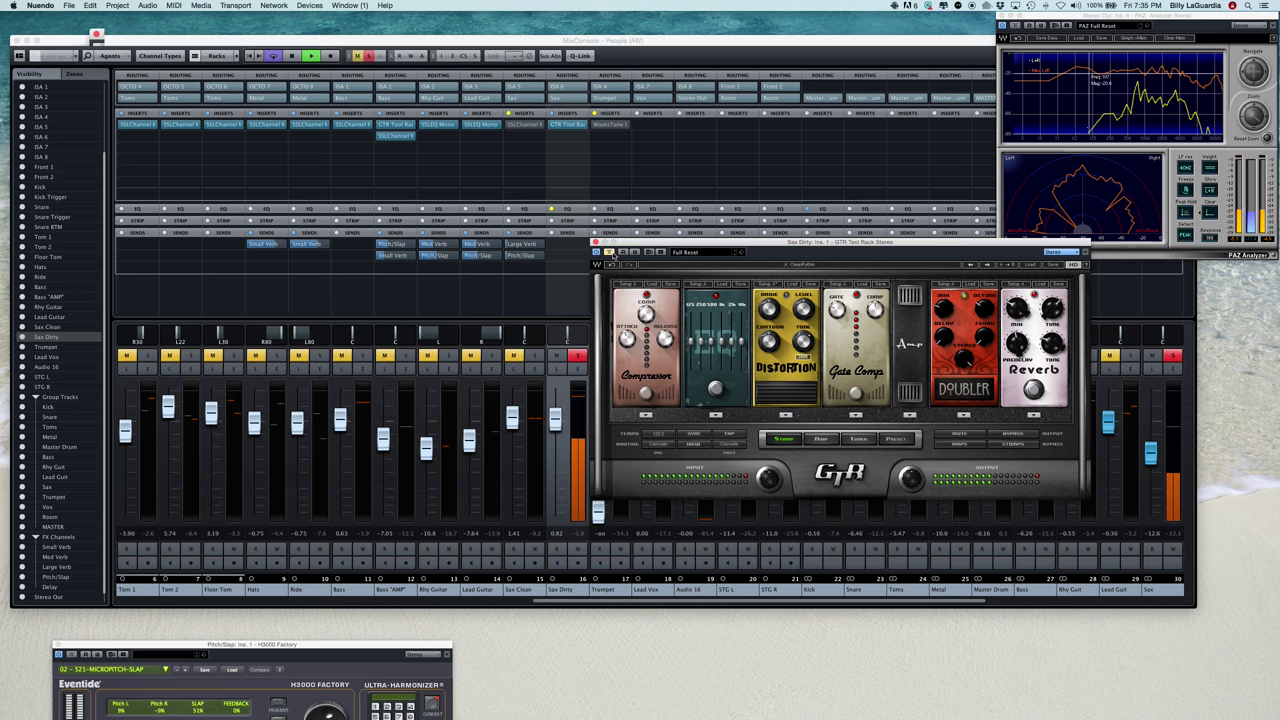
pyautogui.click(610, 252)
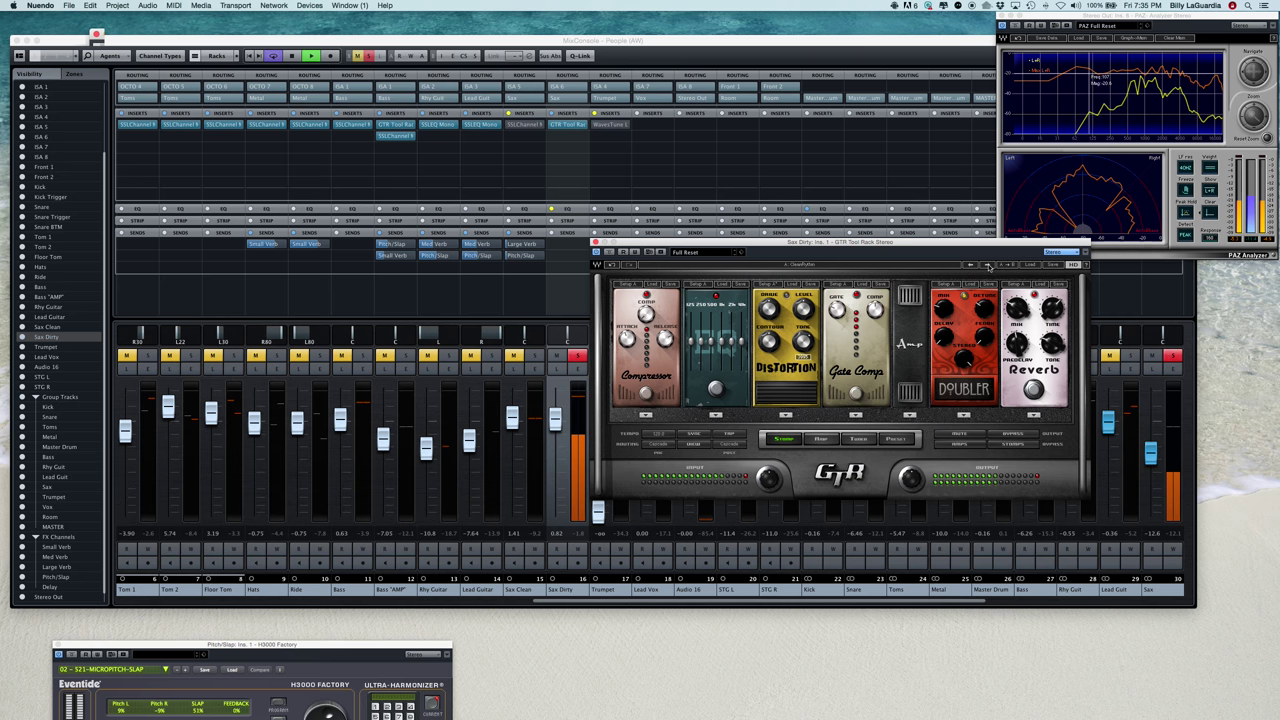
# Step: Audition the successive GTR presets on Sax Dirty from CleanTrem through WishUWere, keep WishUWere loaded and stop playback
pyautogui.click(988, 265)
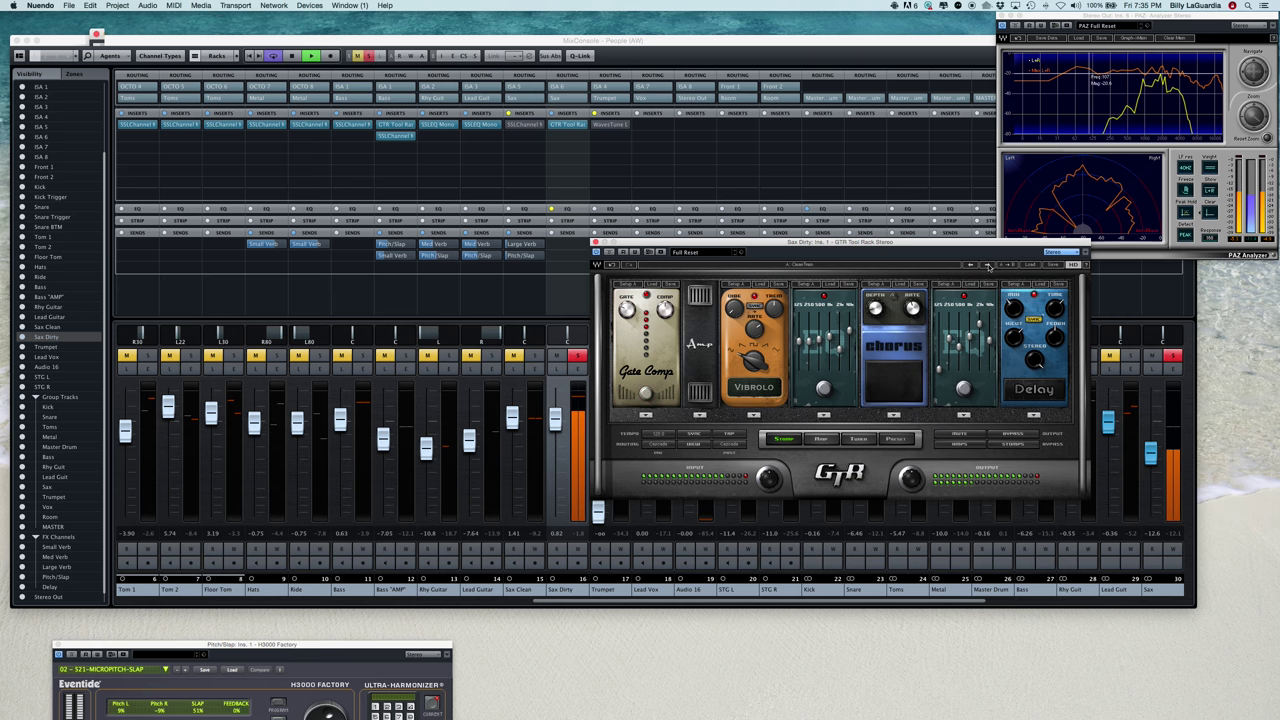
pyautogui.click(988, 265)
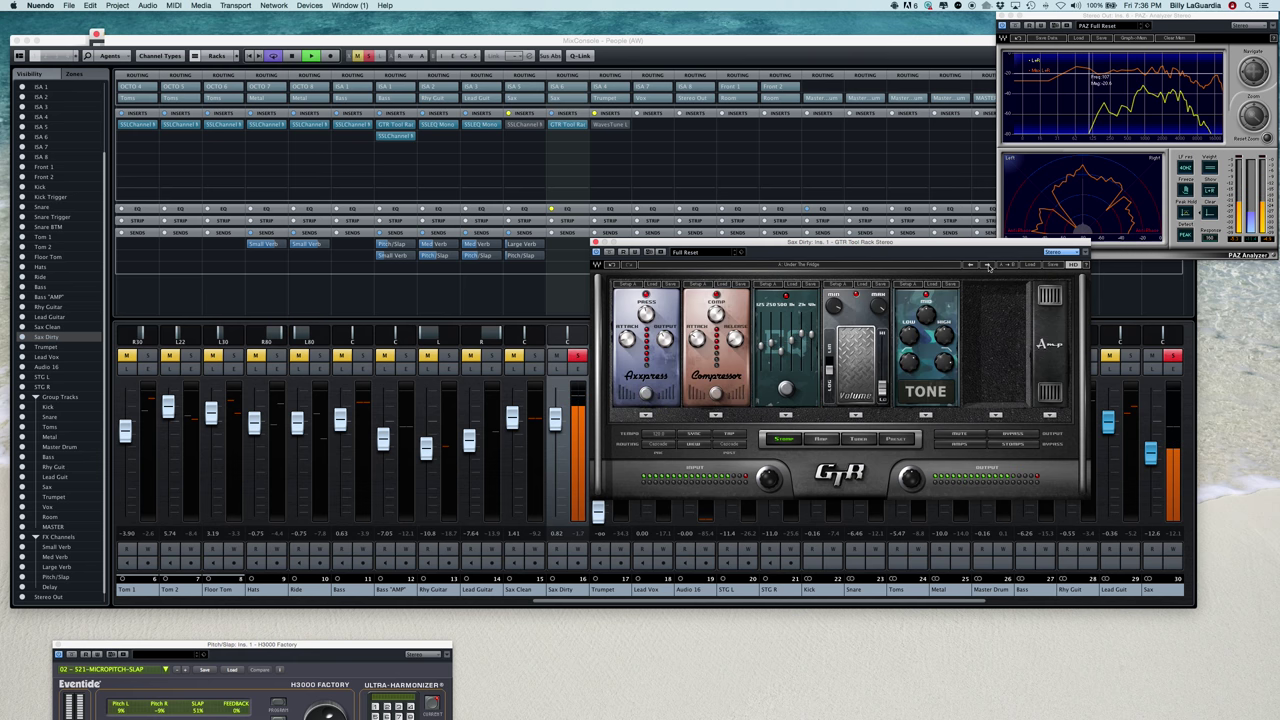
pyautogui.click(988, 265)
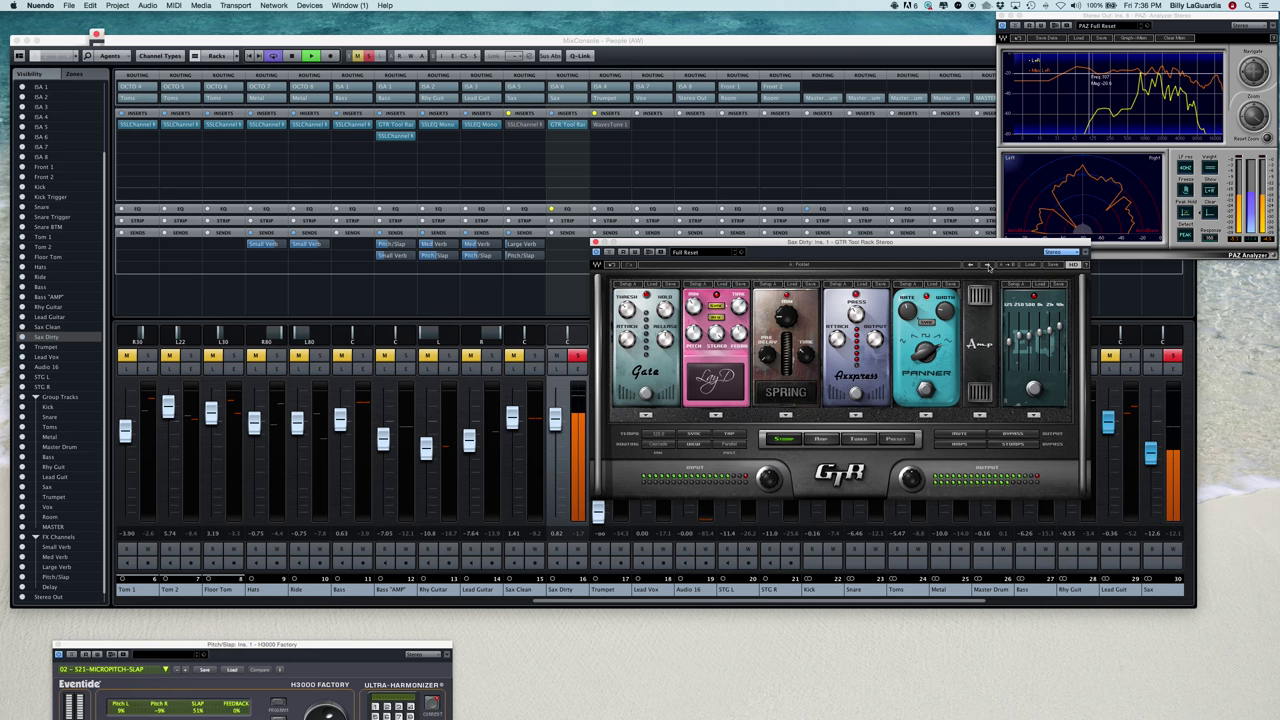
pyautogui.click(988, 265)
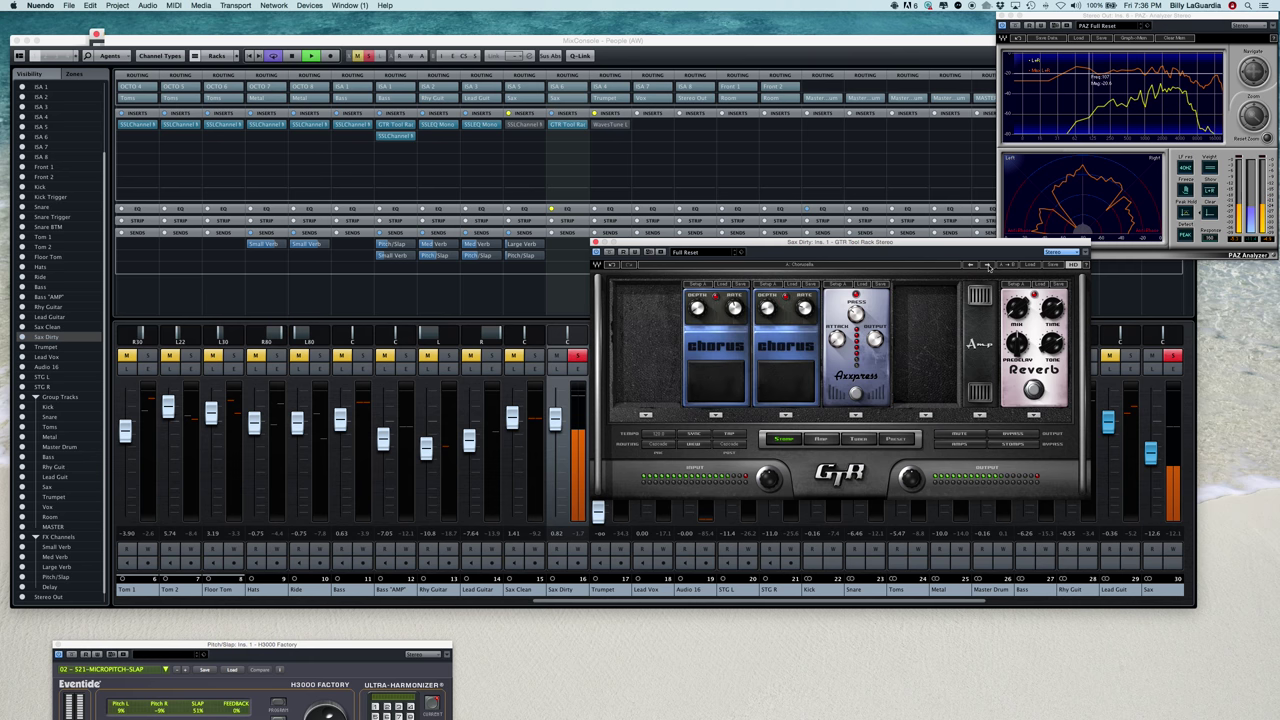
pyautogui.click(988, 265)
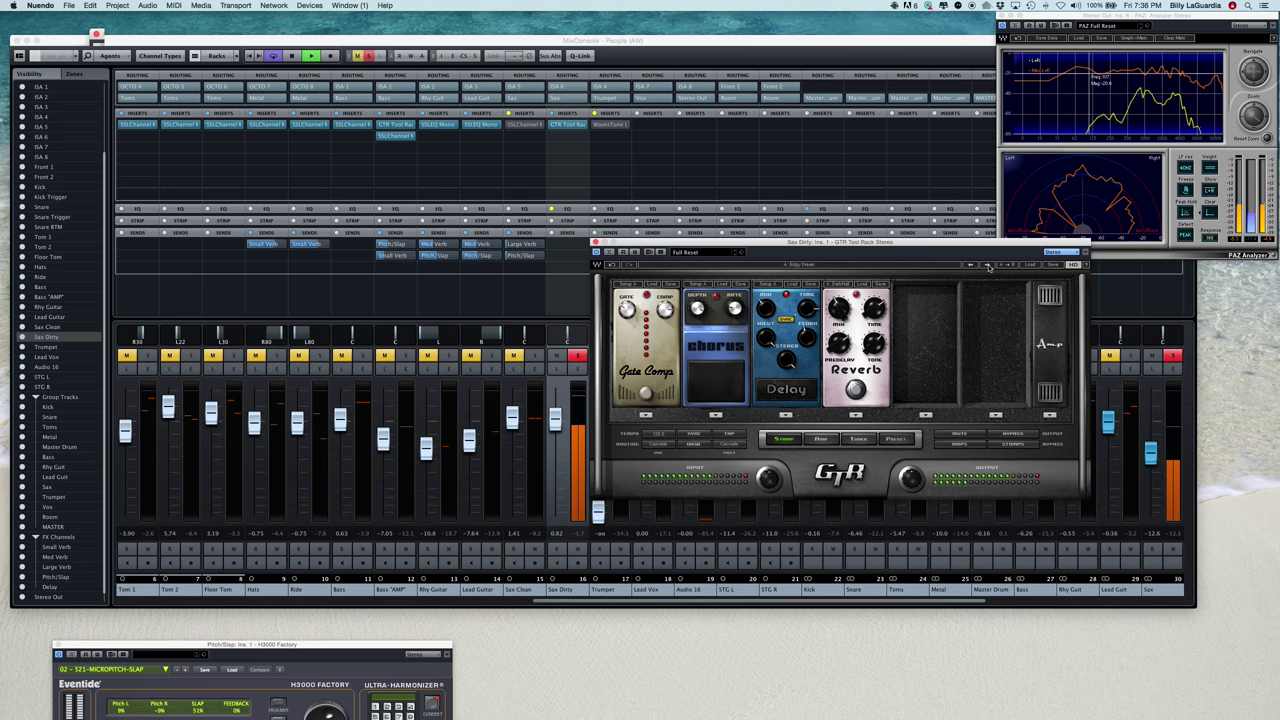
pyautogui.click(988, 265)
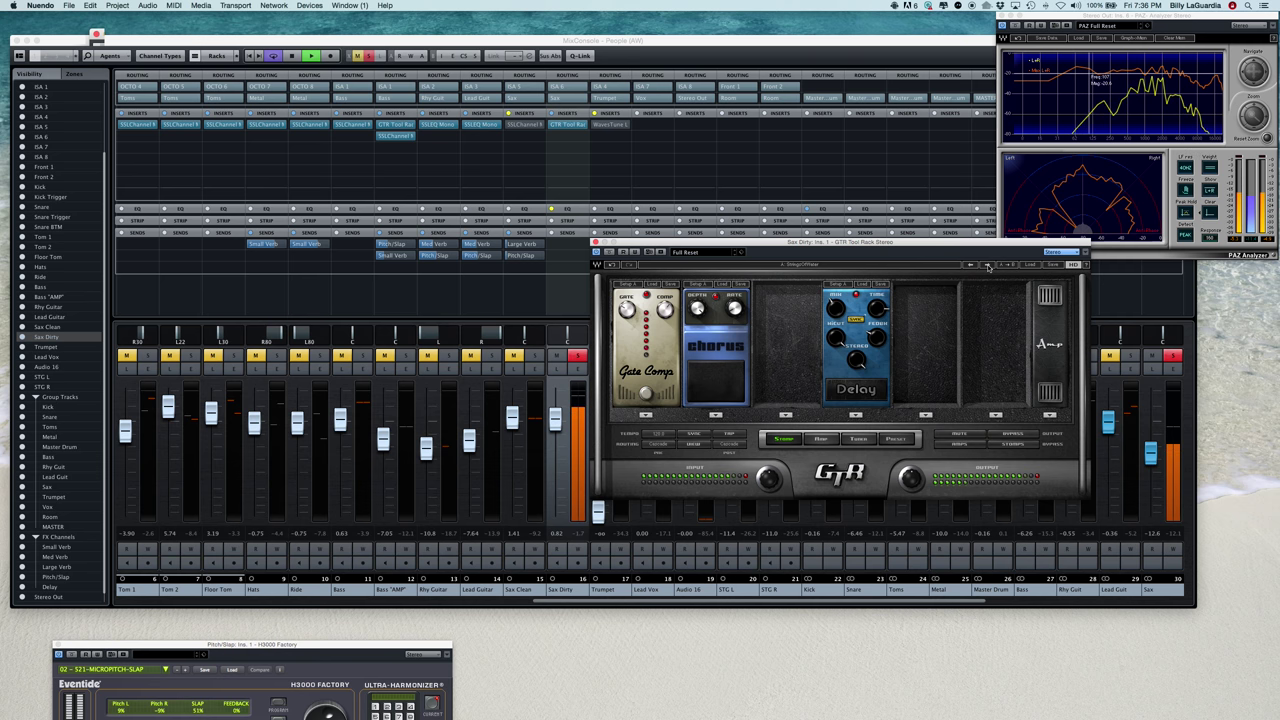
pyautogui.click(988, 265)
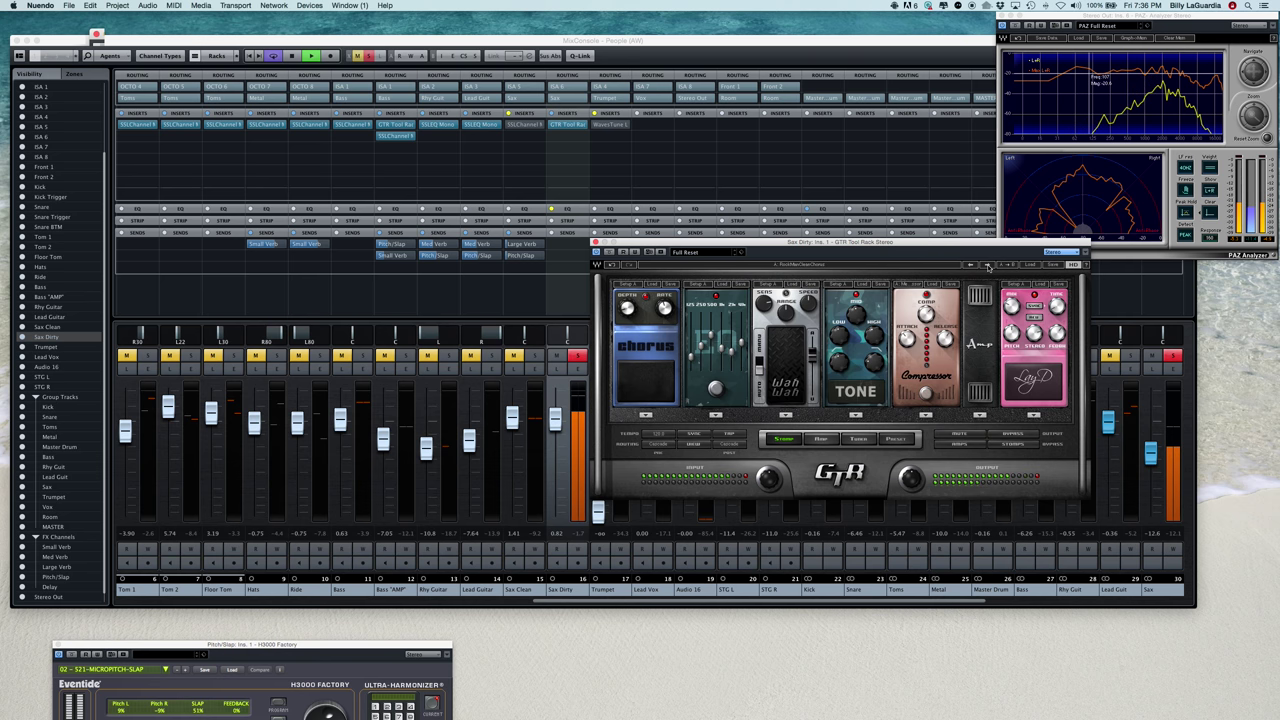
pyautogui.click(988, 265)
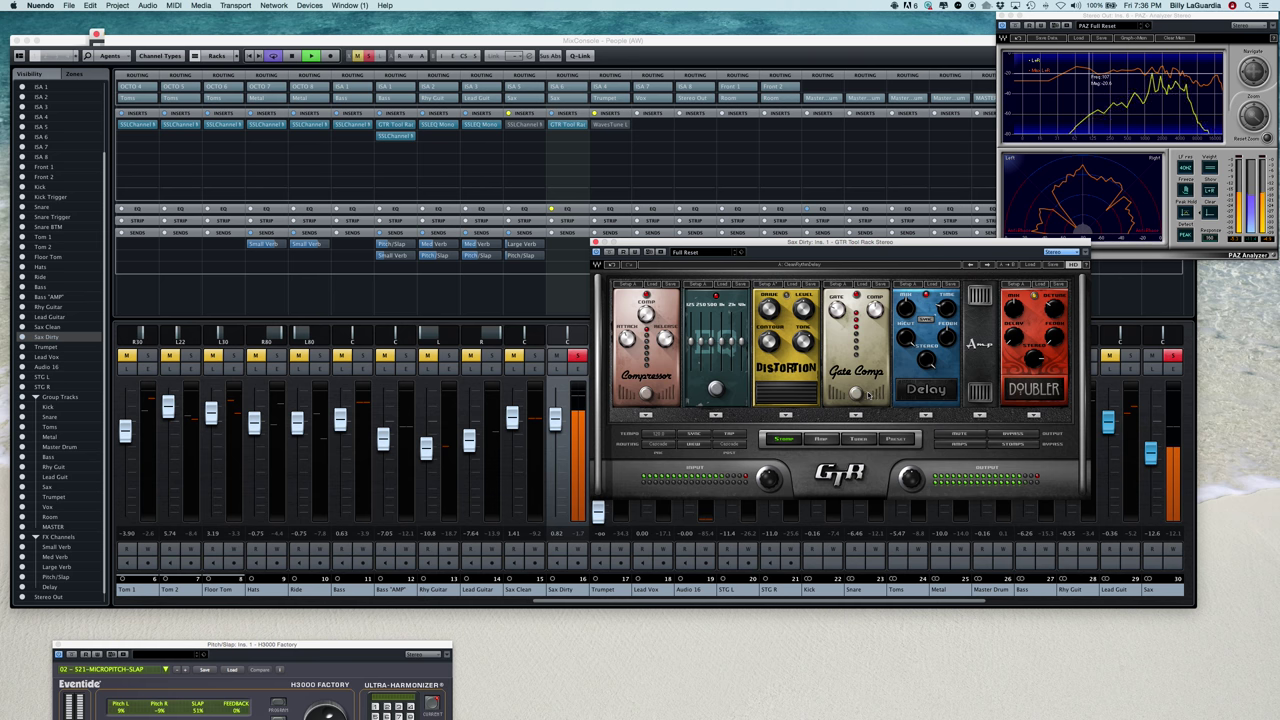
pyautogui.click(990, 264)
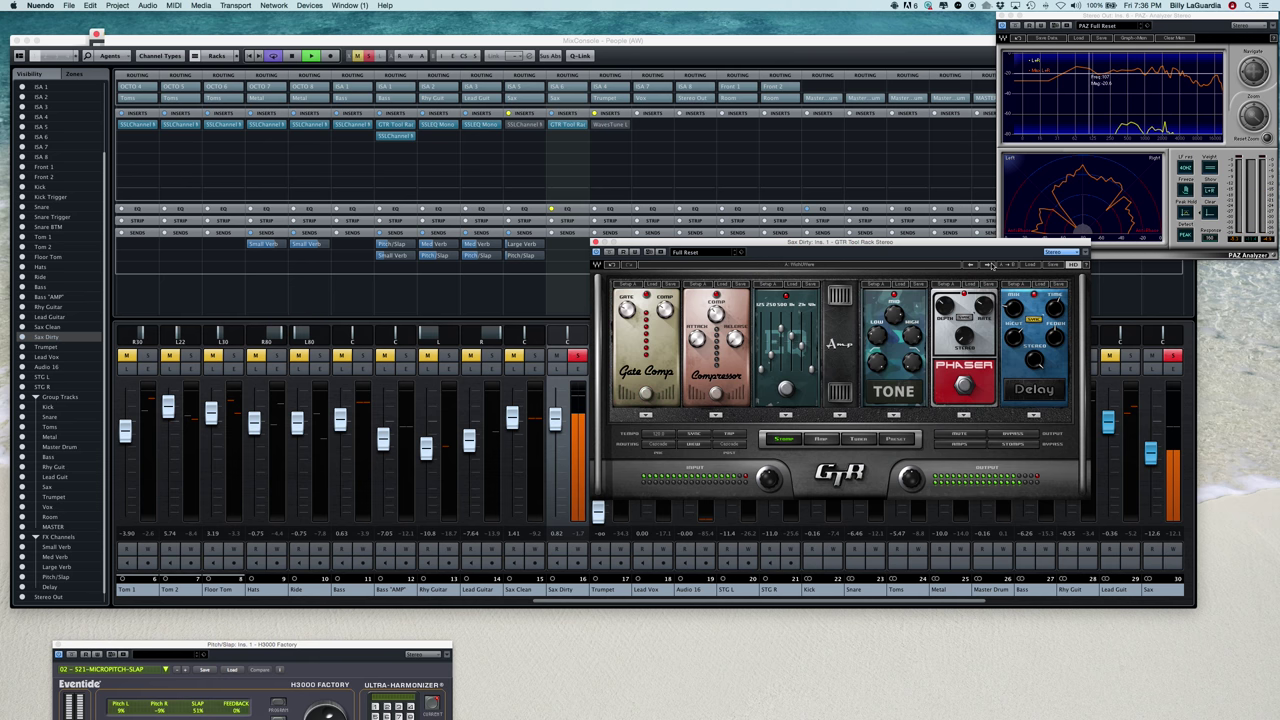
pyautogui.press('space')
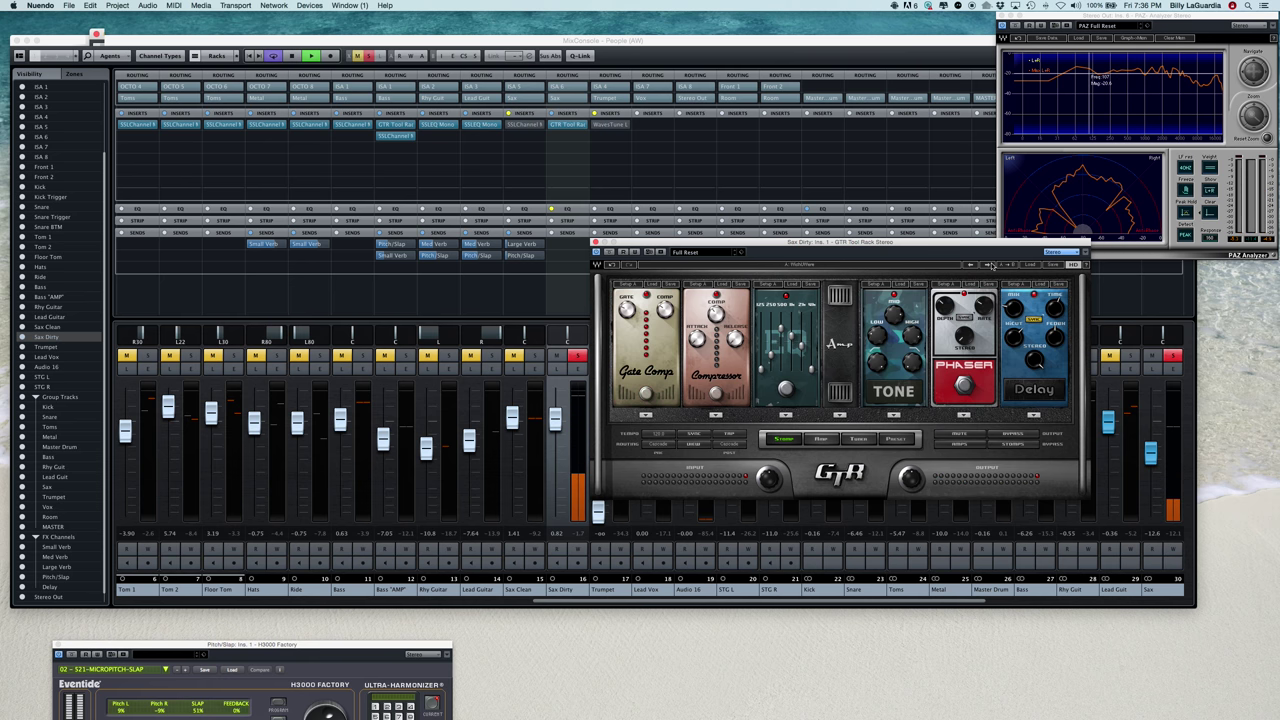
# Step: Audition the CleanWahDlyBubble, Take Me Back and BrightSize presets on Sax Dirty during playback, and load CleanRythm in GTR Tool Rack
pyautogui.press('space')
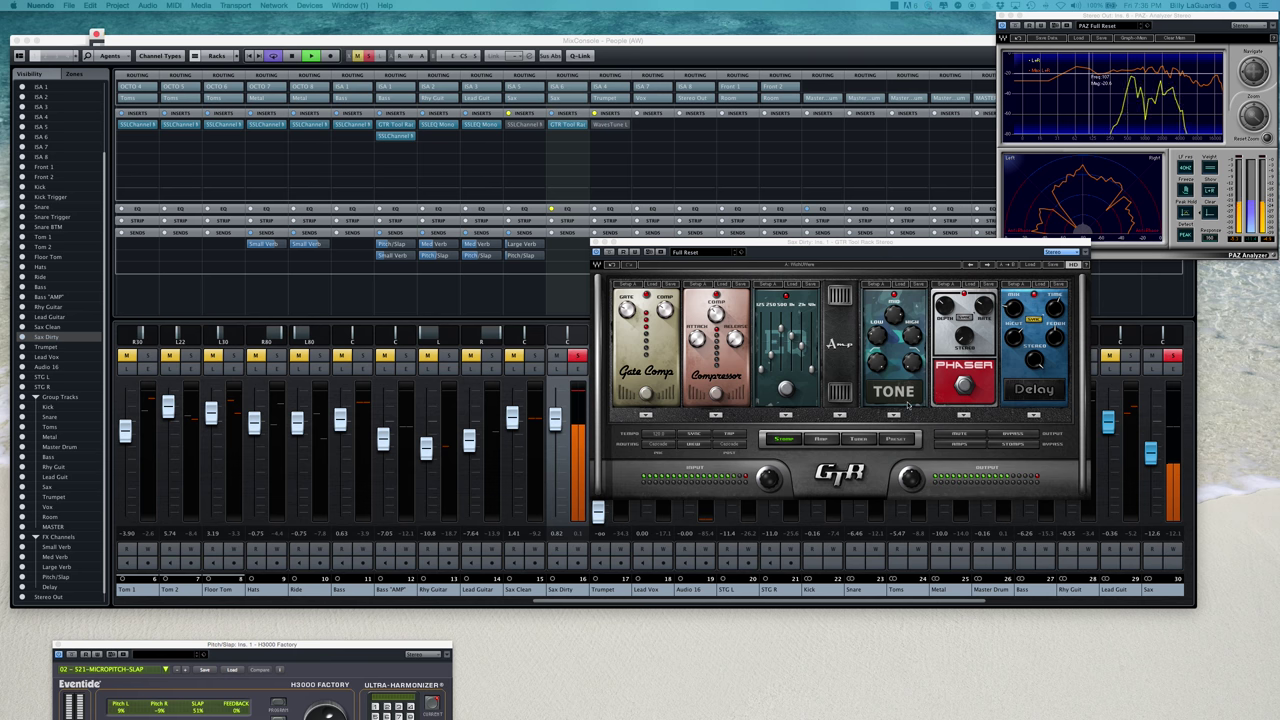
pyautogui.click(986, 264)
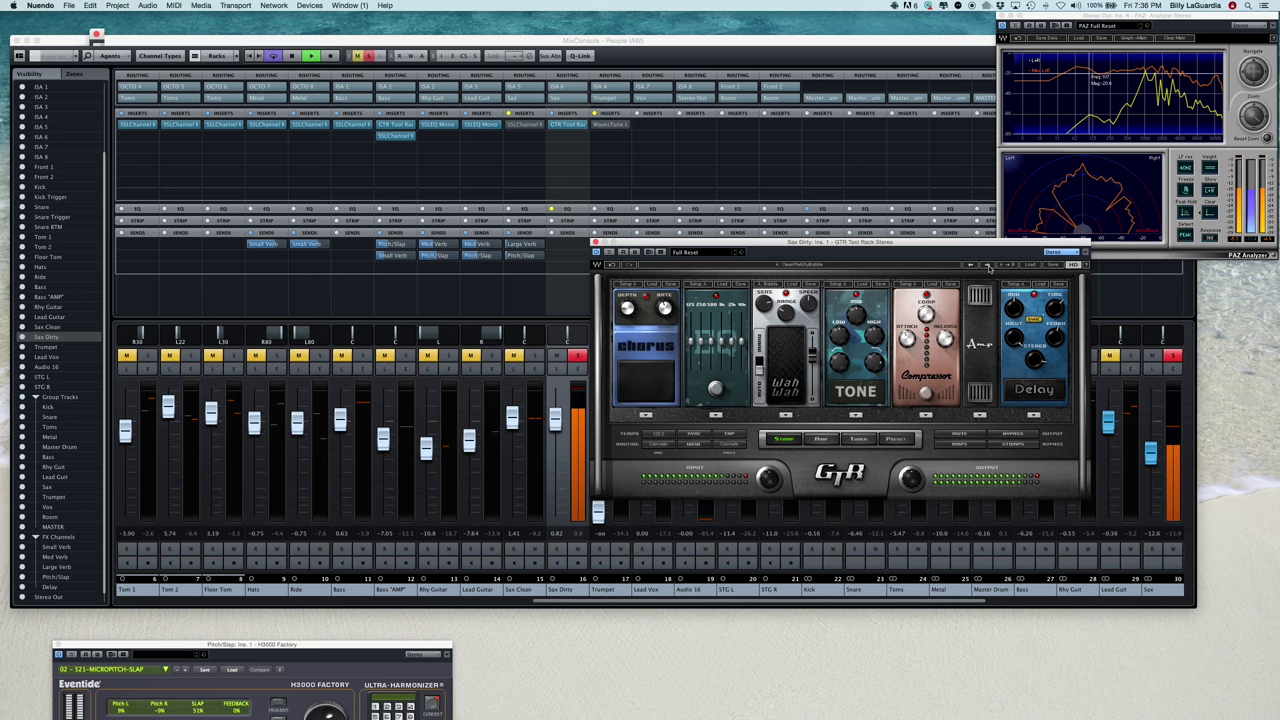
pyautogui.click(987, 265)
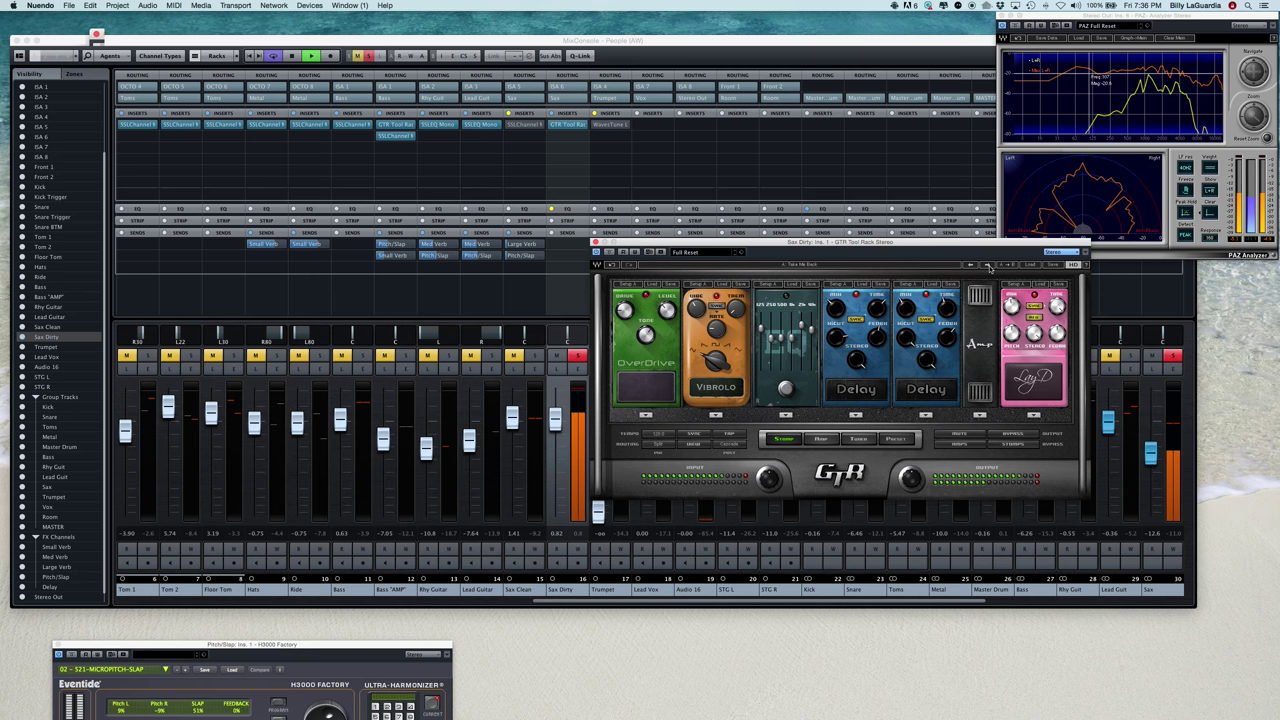
pyautogui.click(989, 265)
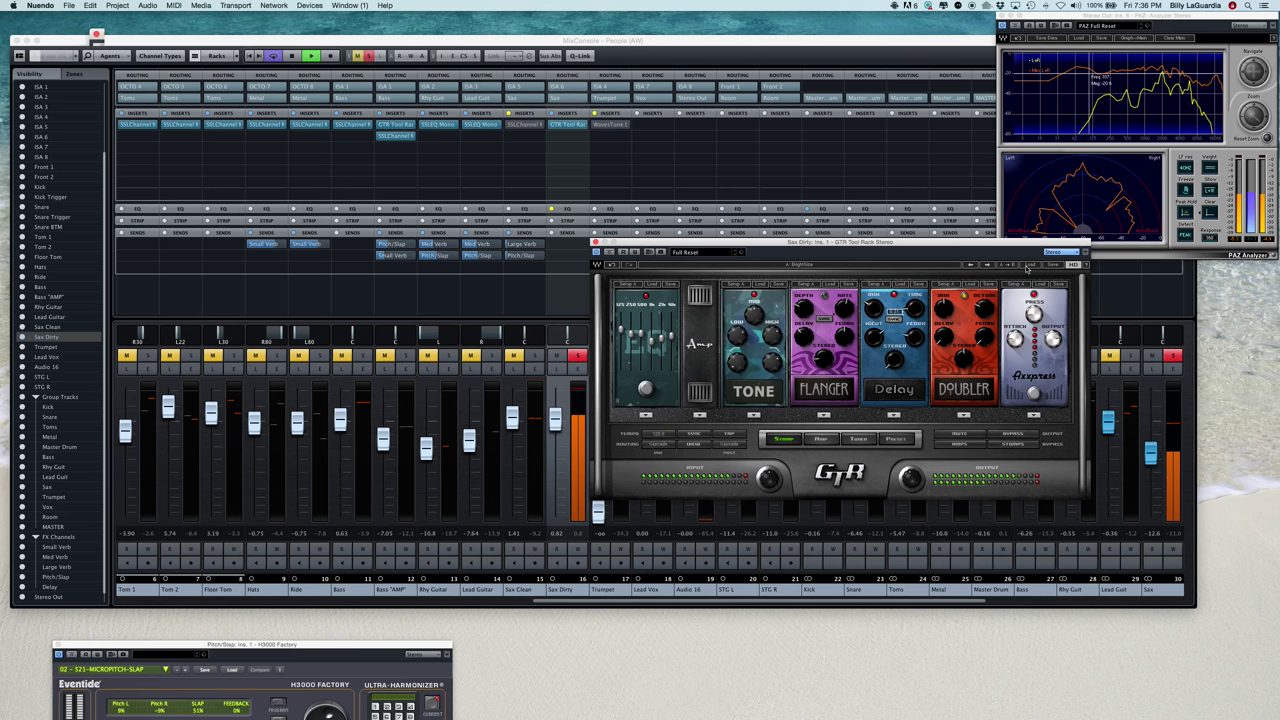
pyautogui.click(1020, 266)
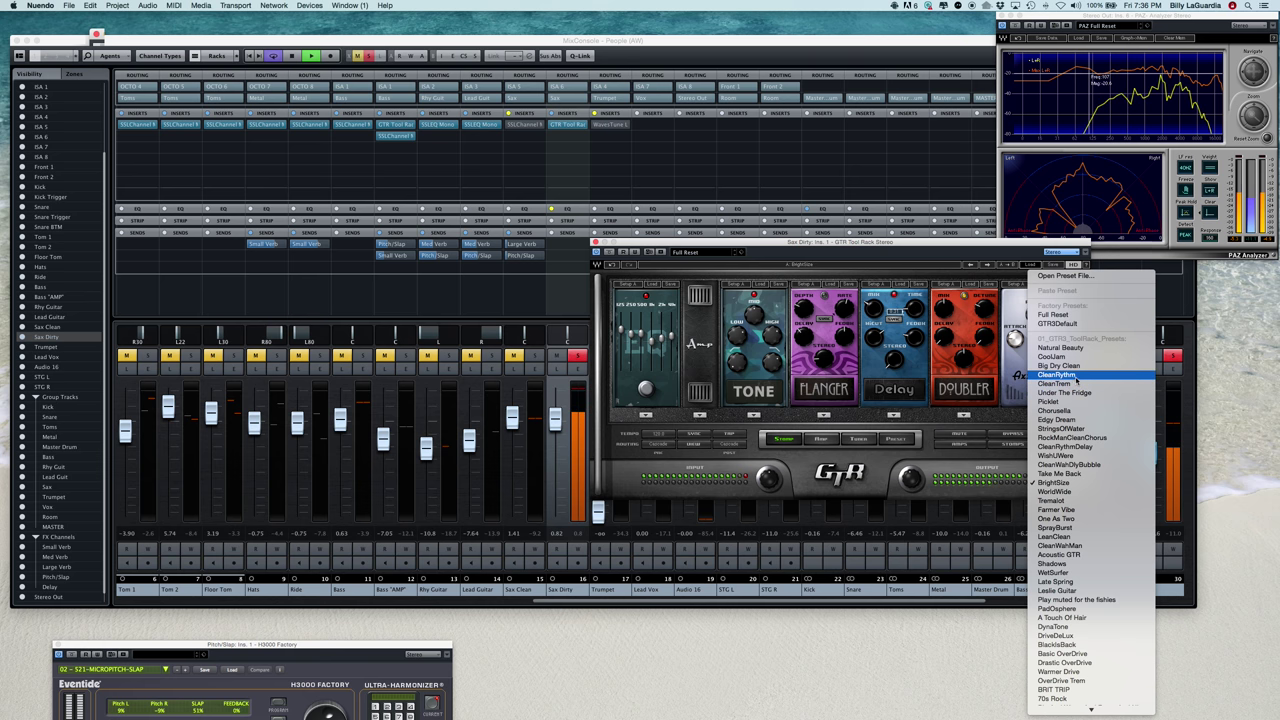
pyautogui.press('Escape')
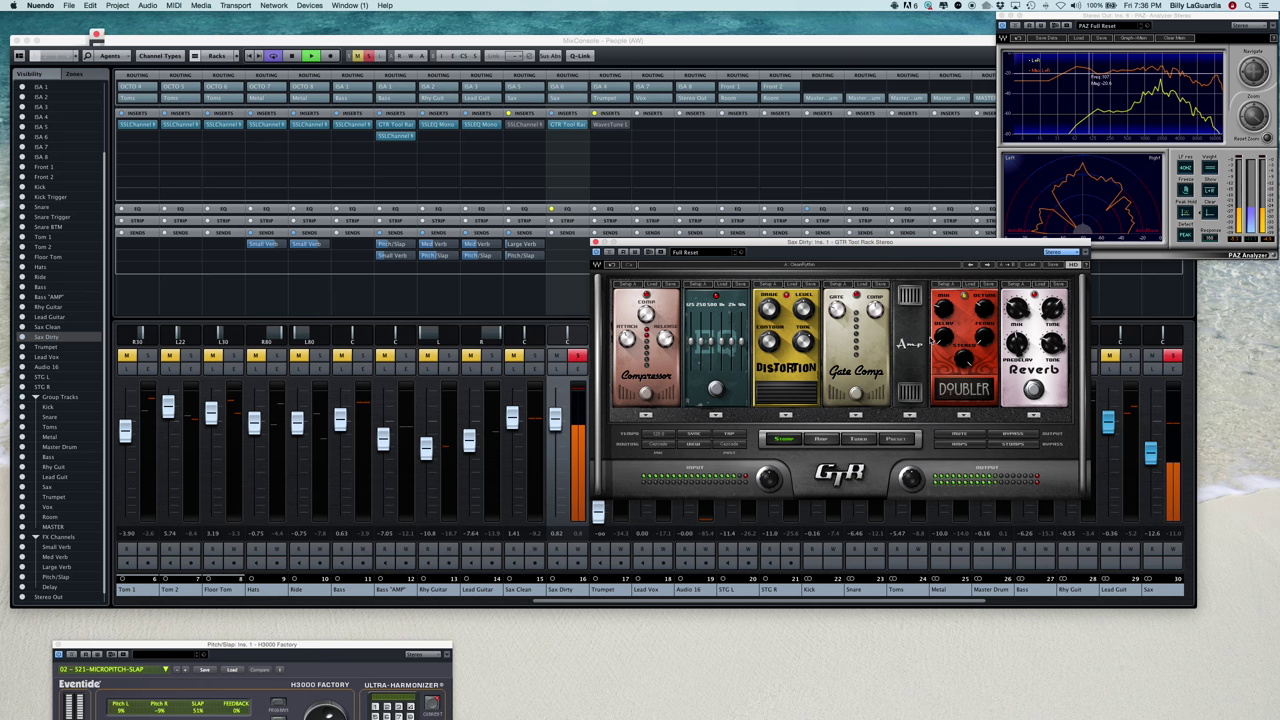
# Step: Move the GTR Tool Rack window up slightly, adjust the Reverb pedal's upper-left knob during playback and stop the transport
pyautogui.moveTo(822, 243); pyautogui.dragTo(822, 233)
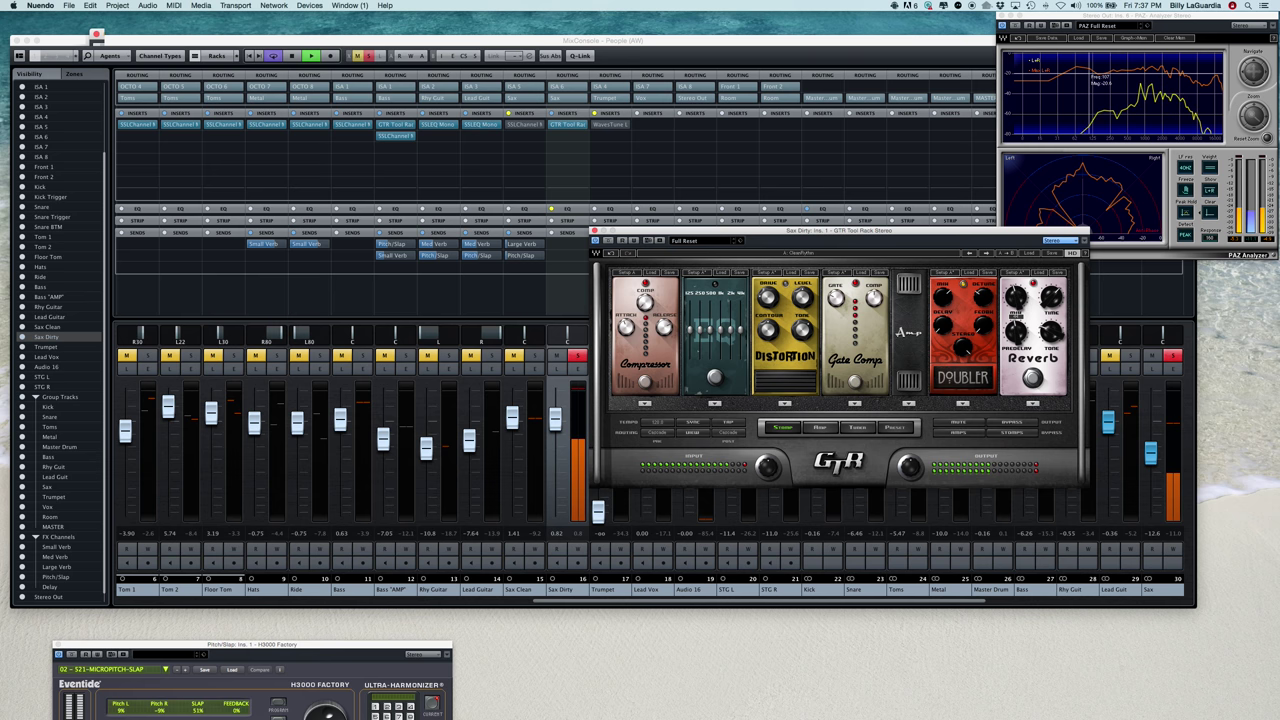
pyautogui.moveTo(1020, 304); pyautogui.dragTo(1026, 294)
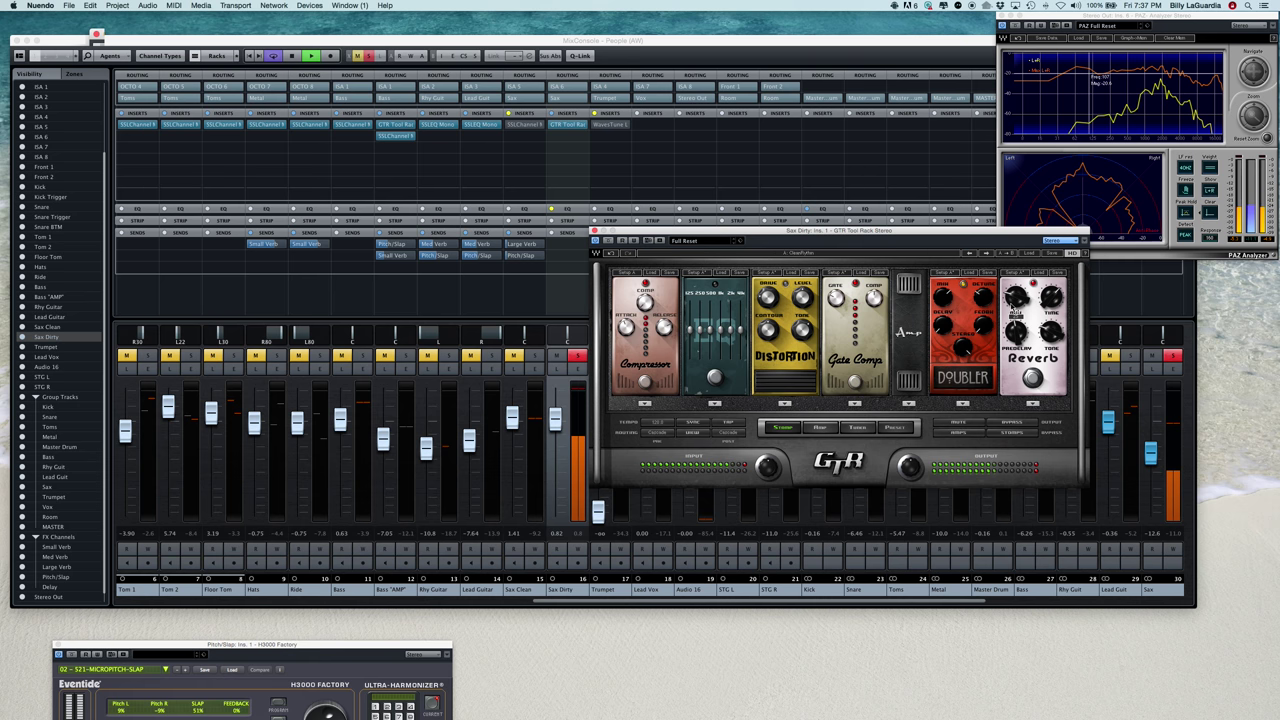
pyautogui.press('space')
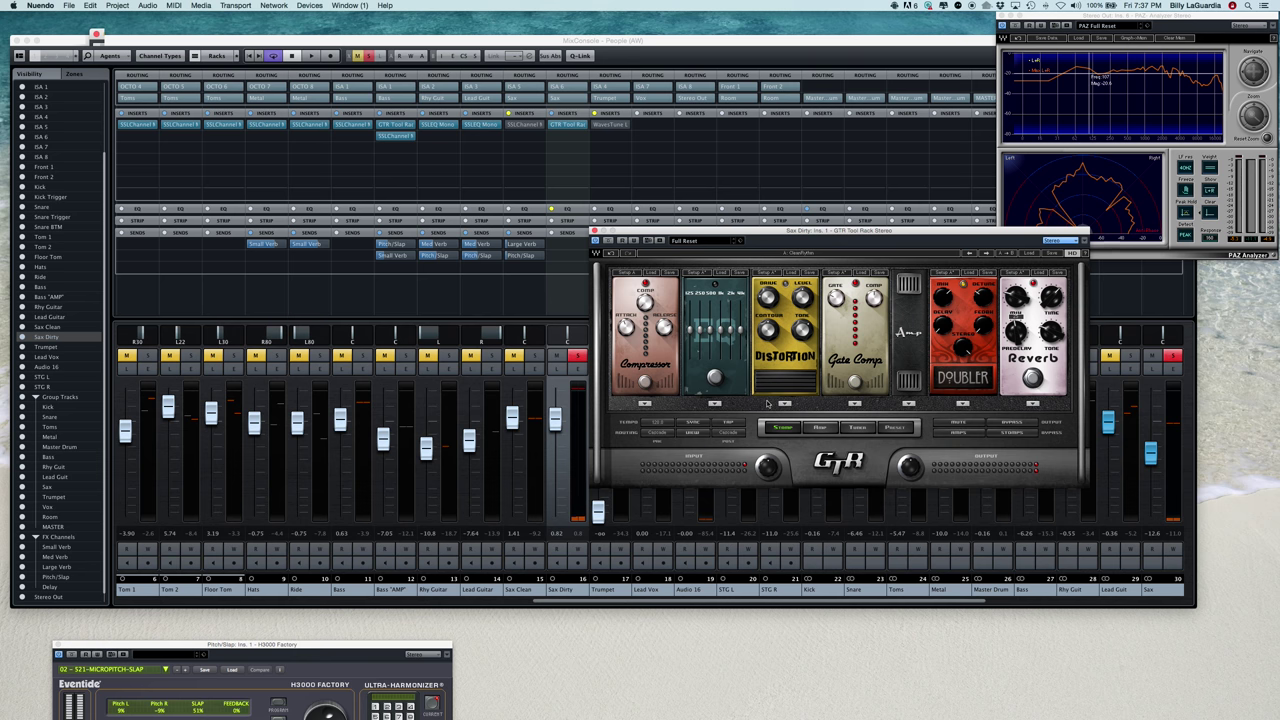
# Step: Replace the EQ pedal with a Delay, audition its Delay Lay Lay preset during playback and load Dark Slap
pyautogui.click(713, 404)
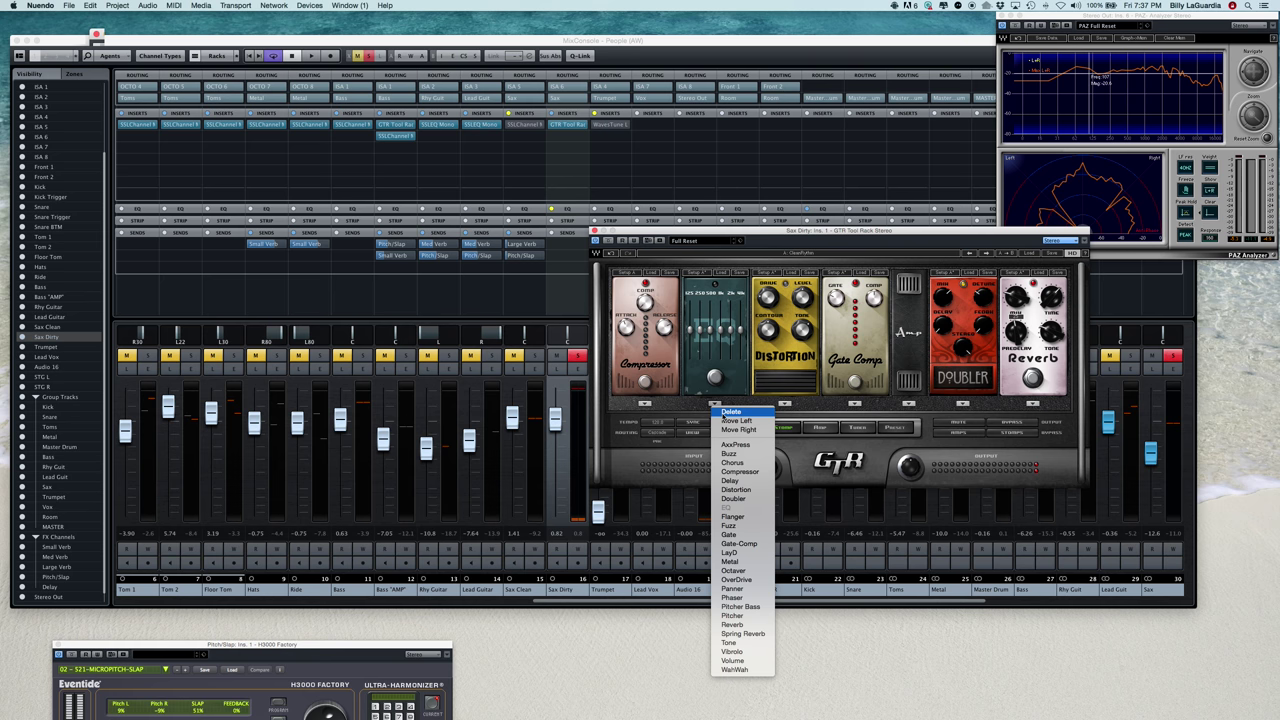
pyautogui.click(742, 482)
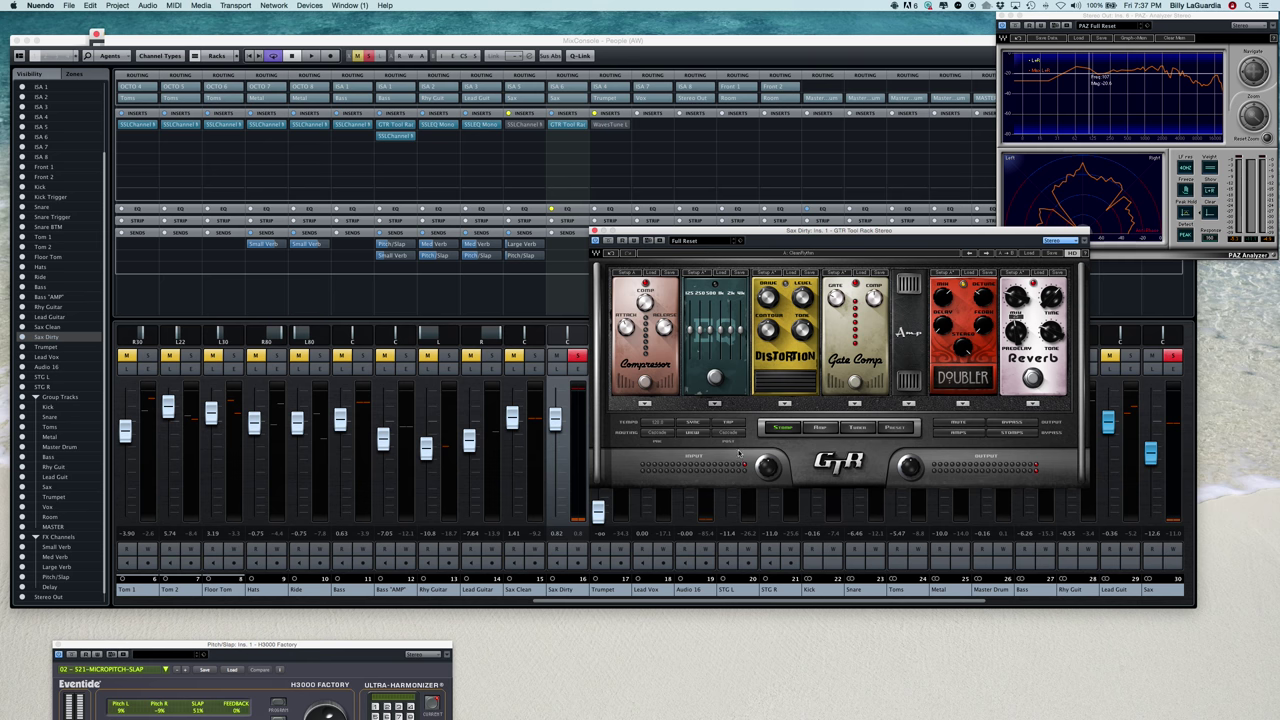
pyautogui.click(722, 272)
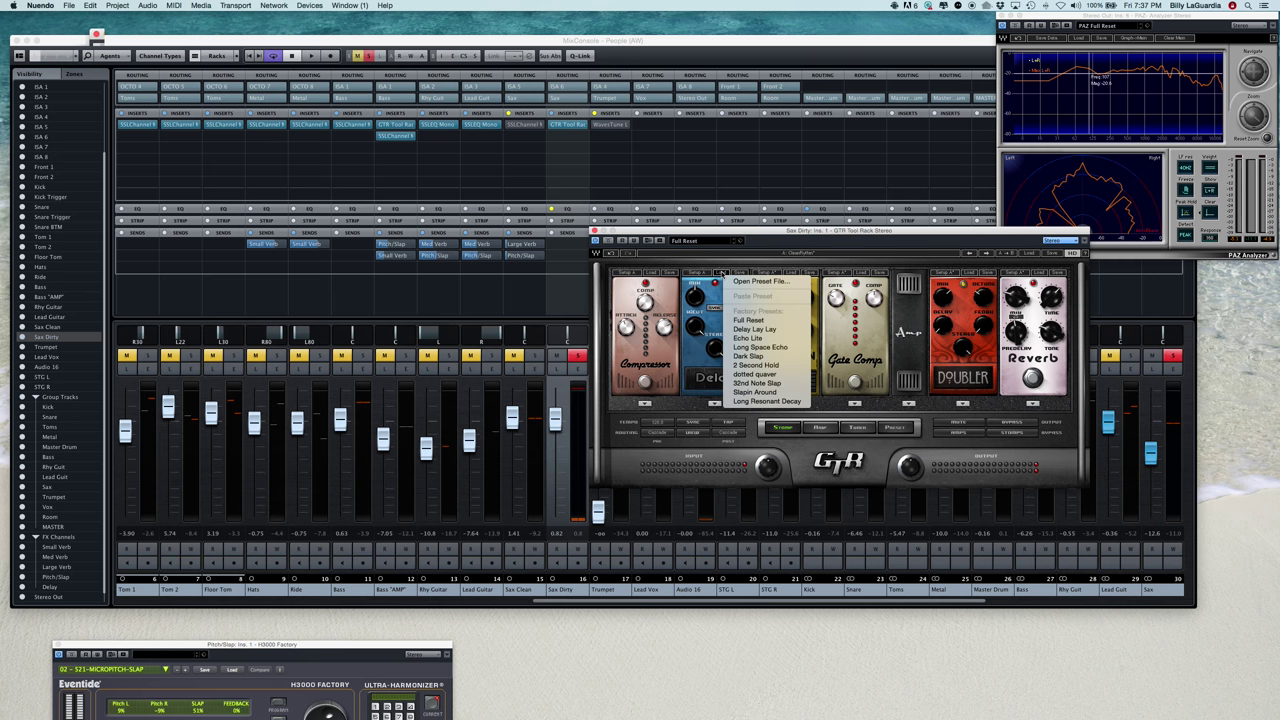
pyautogui.click(756, 329)
pyautogui.press('space')
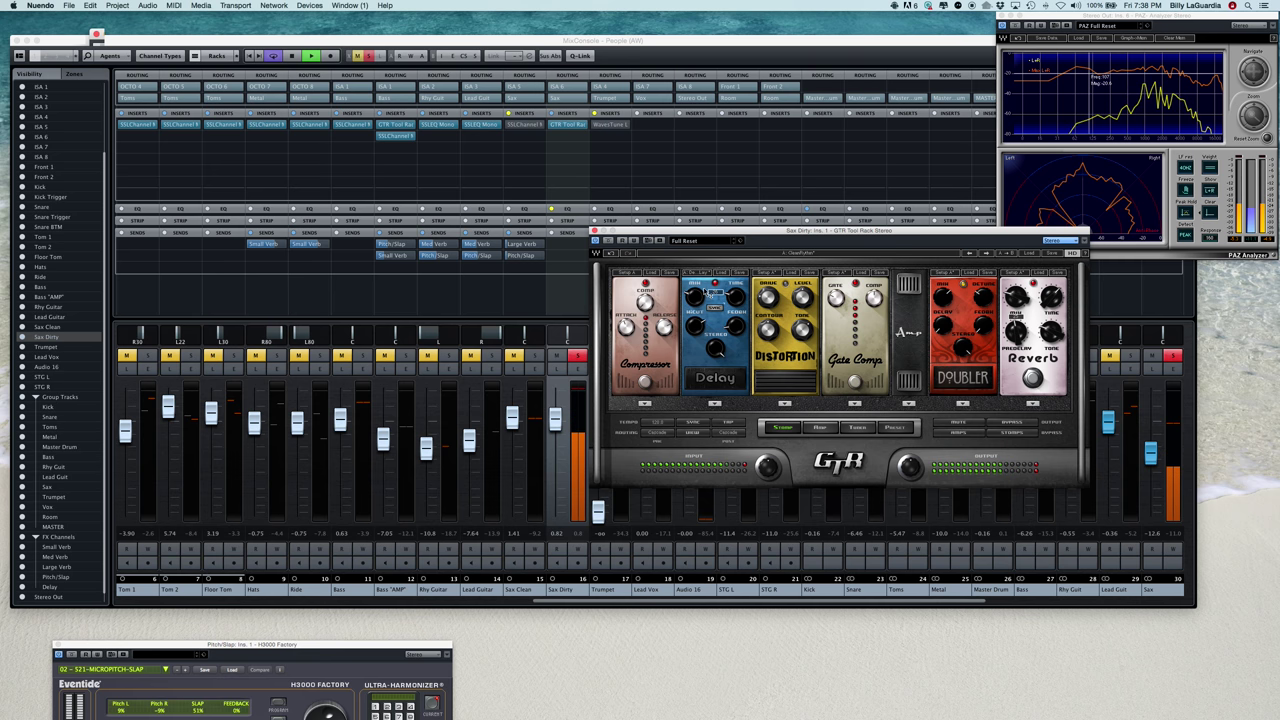
pyautogui.click(722, 274)
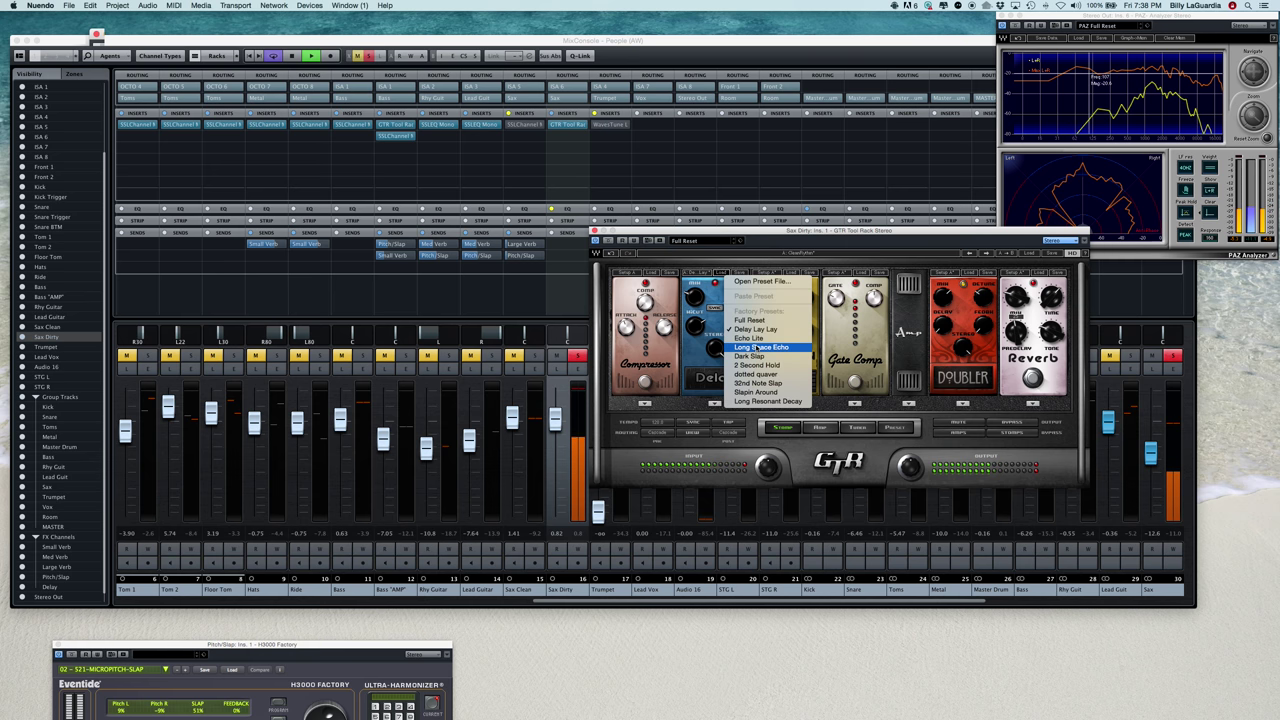
pyautogui.click(757, 357)
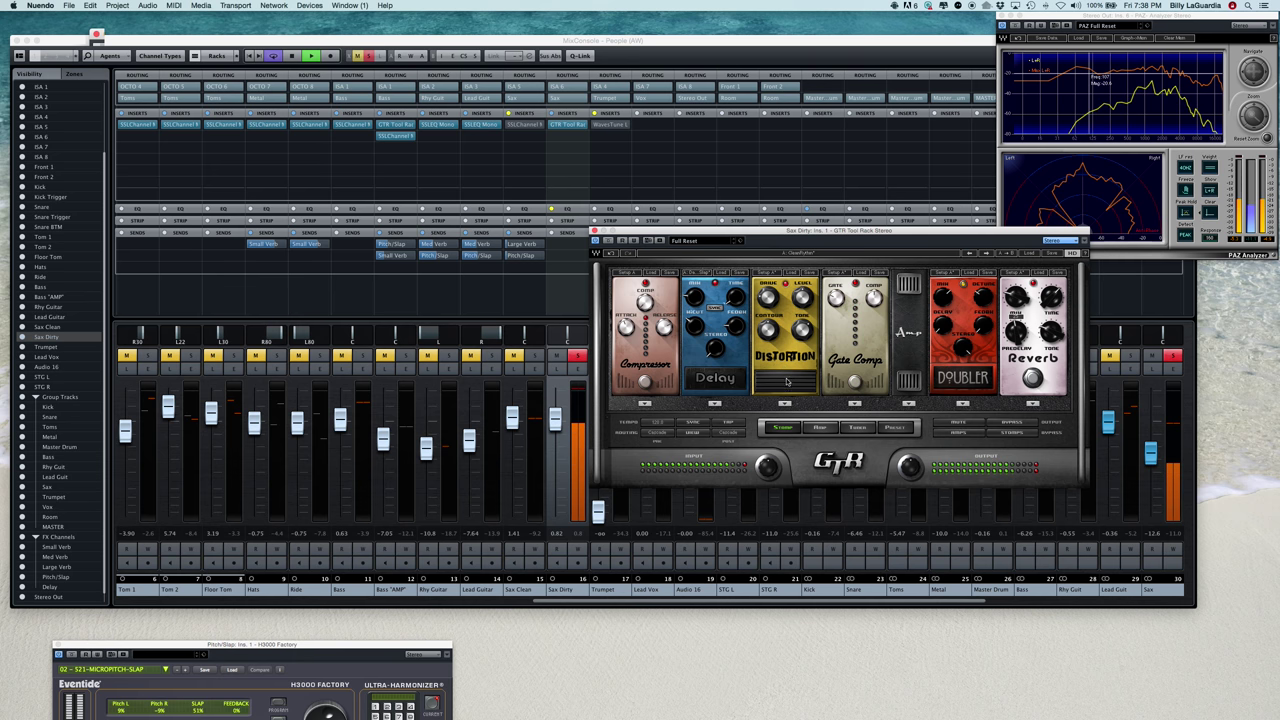
# Step: Adjust the Mid and Bass of Amp 1 in GTR's amp view and close the plug-in window
pyautogui.click(818, 428)
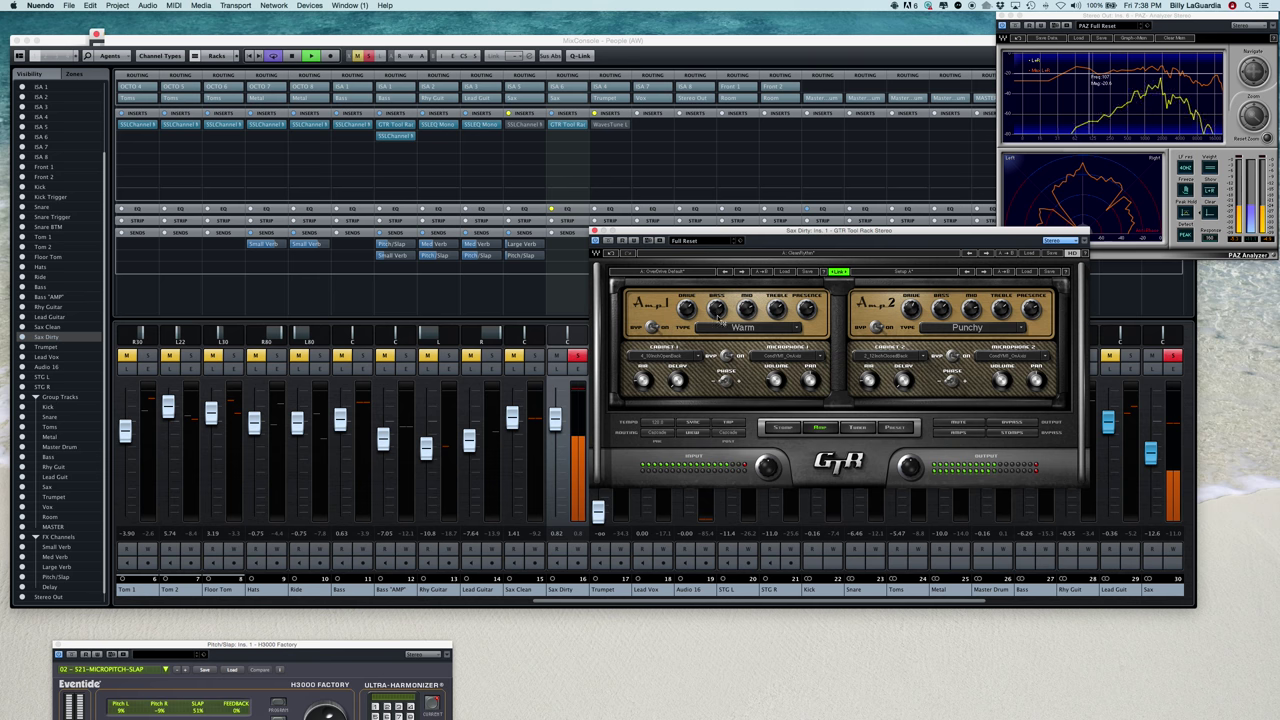
pyautogui.moveTo(745, 315)
pyautogui.moveTo(745, 310); pyautogui.dragTo(745, 303)
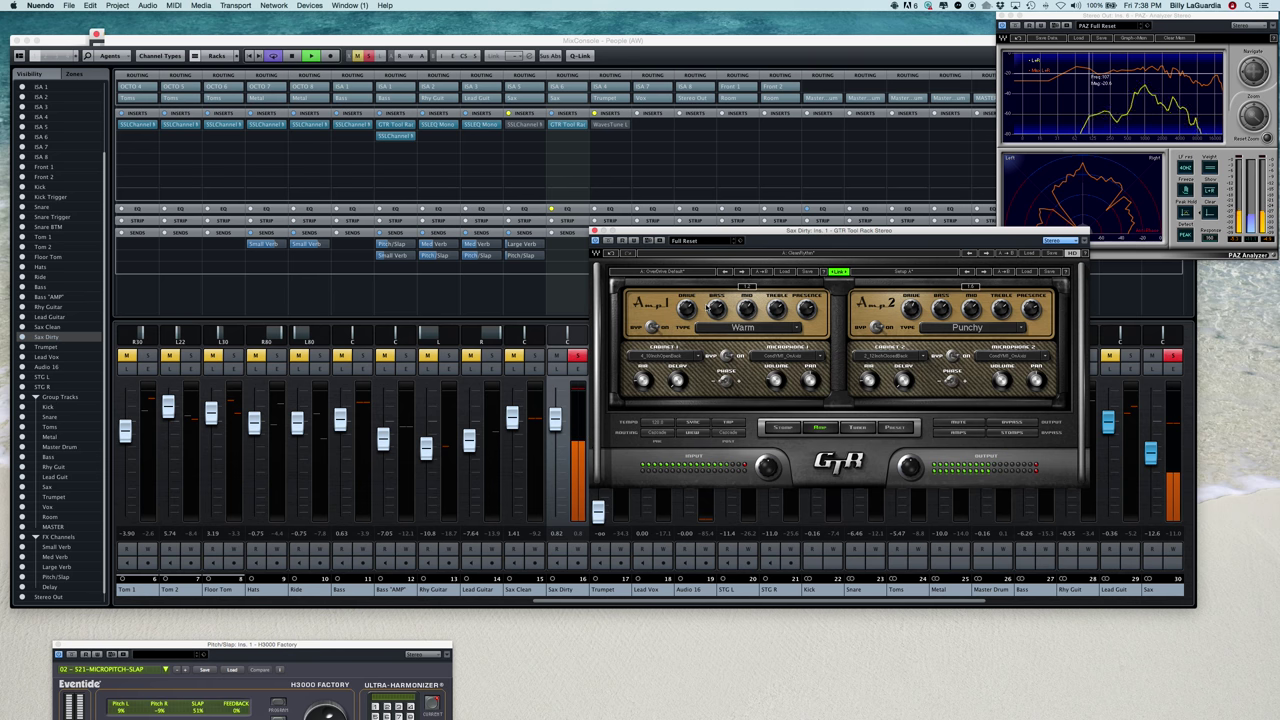
pyautogui.moveTo(714, 310)
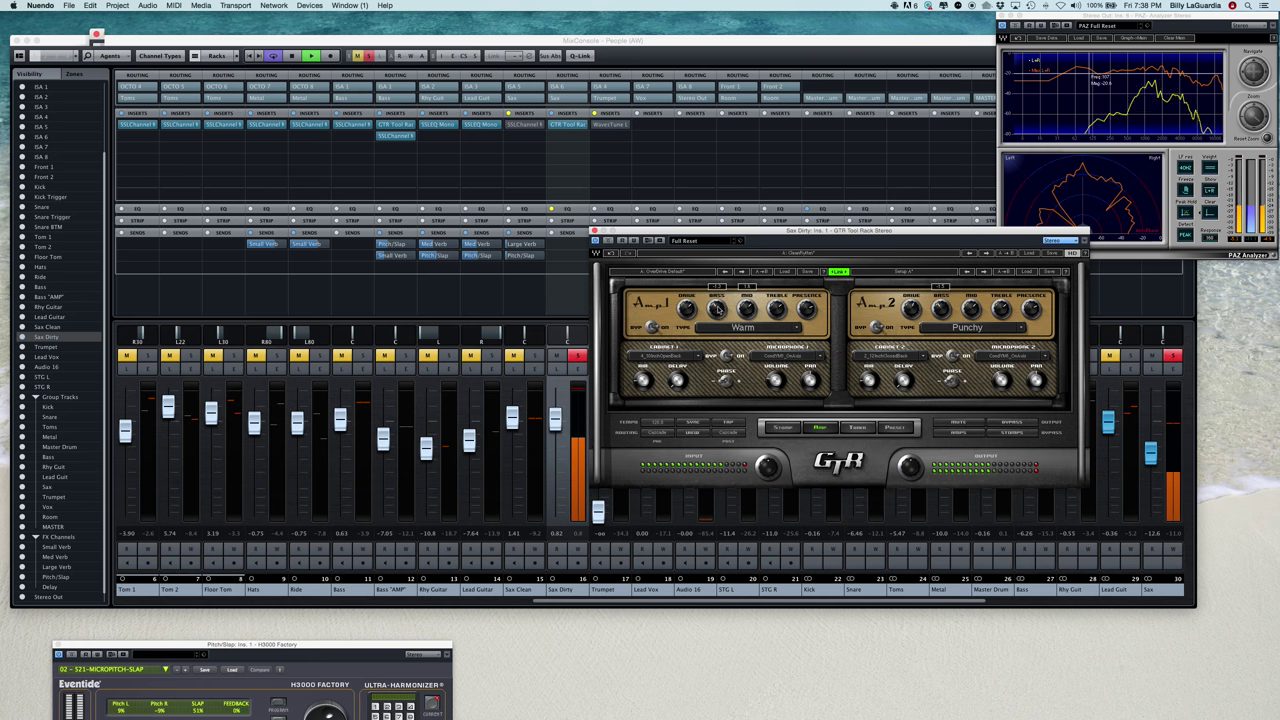
pyautogui.moveTo(776, 308)
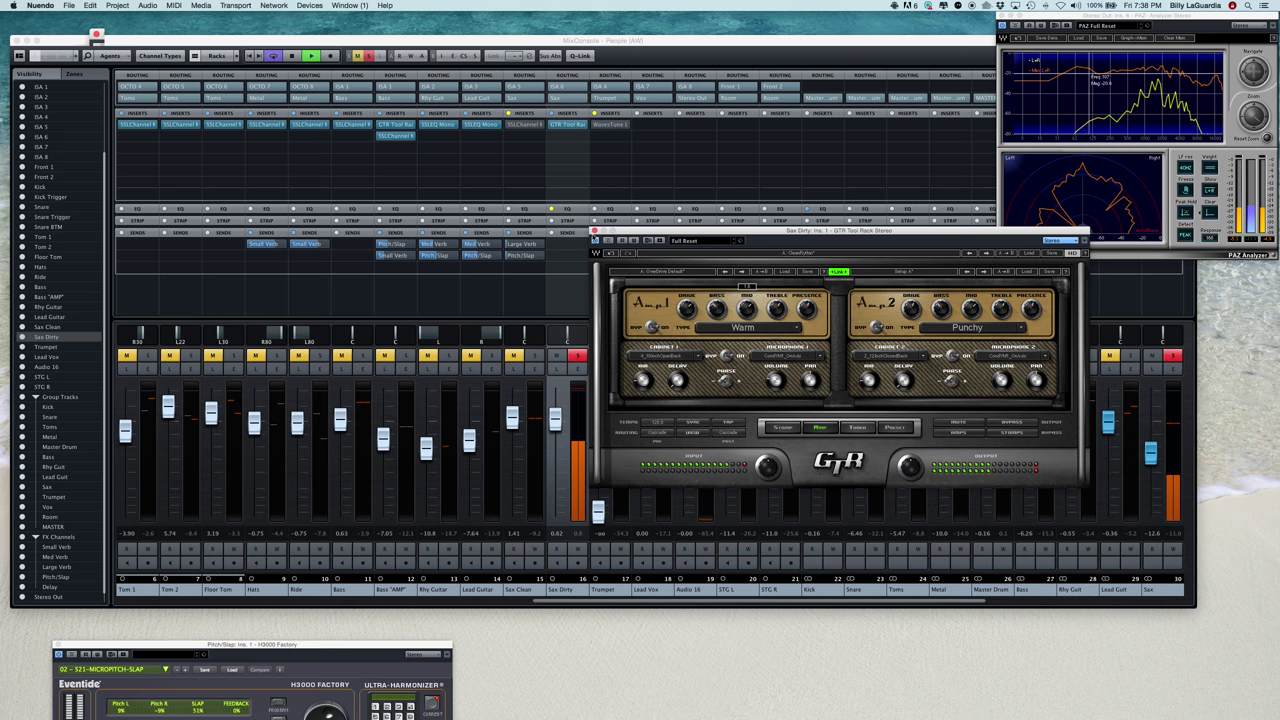
pyautogui.click(594, 233)
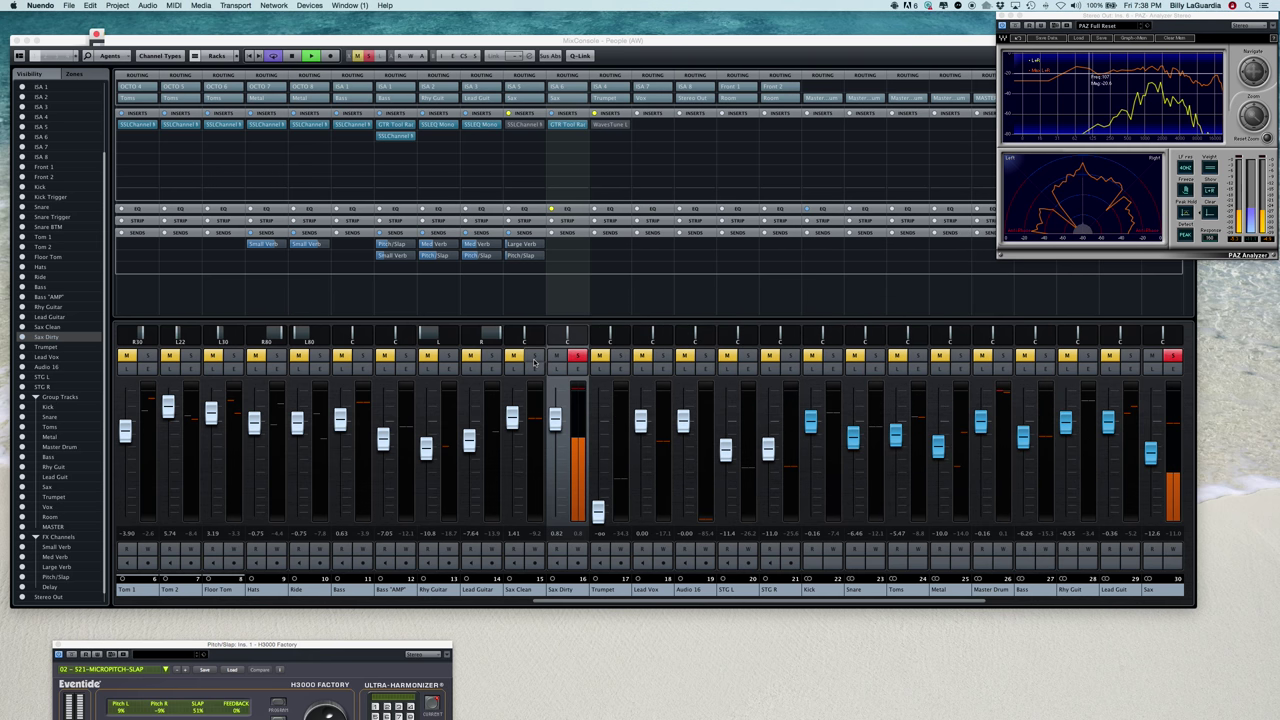
# Step: Solo Sax Clean alongside Sax Dirty, lower its fader to 0.43 dB and clear all solos to hear the full mix
pyautogui.click(533, 355)
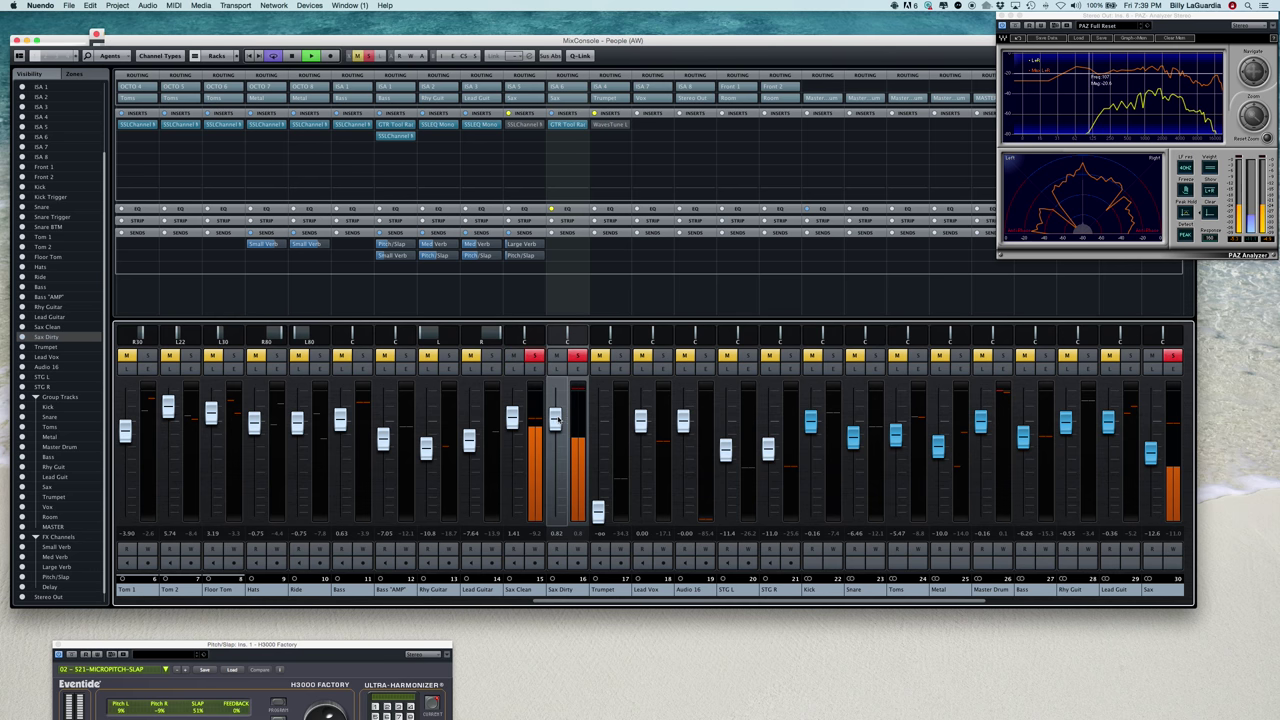
pyautogui.moveTo(512, 418); pyautogui.dragTo(512, 422)
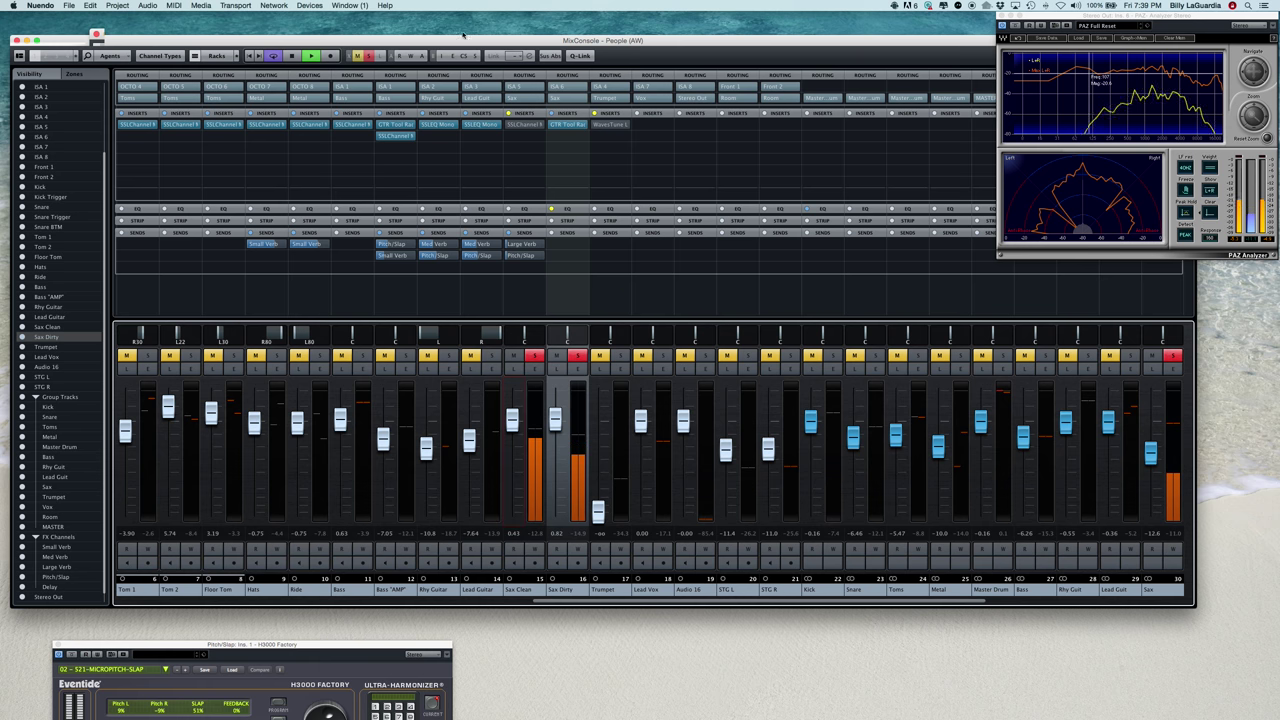
pyautogui.click(368, 56)
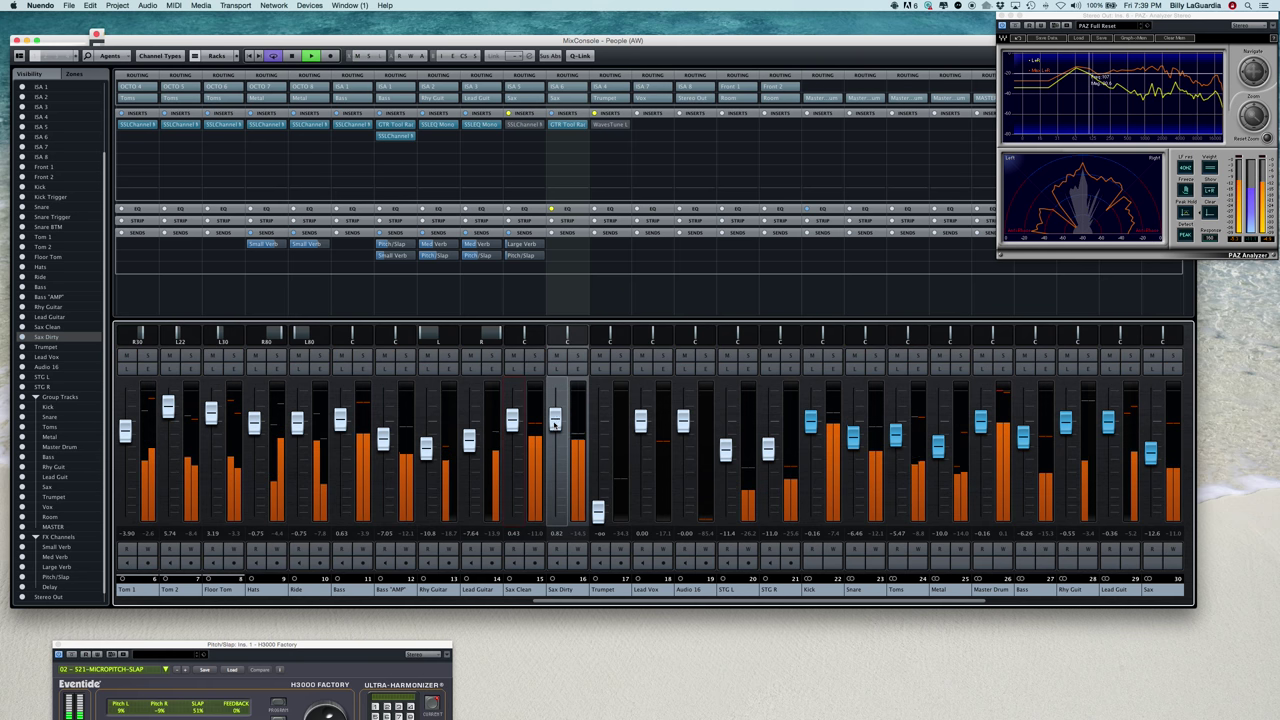
# Step: Raise the Sax group fader to -3.90 dB and rebalance Sax Clean to -0.95 dB and Sax Dirty to -14.7 dB
pyautogui.moveTo(1150, 452); pyautogui.dragTo(1152, 425)
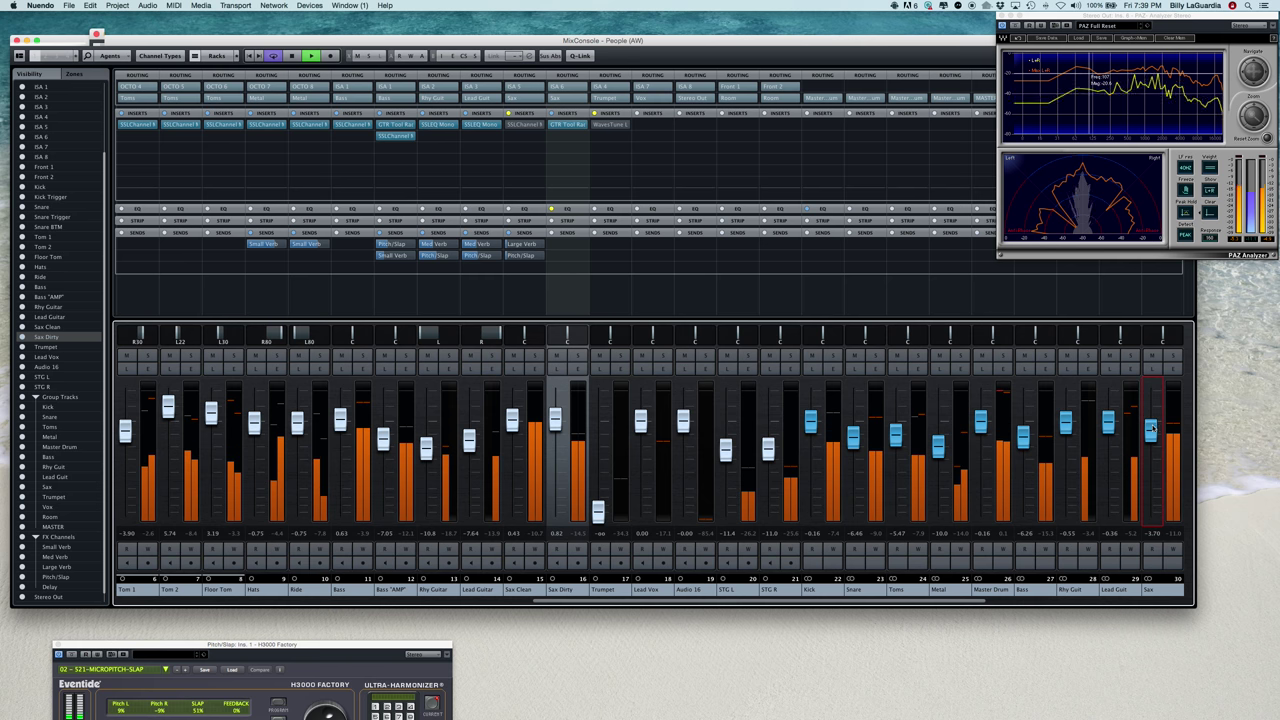
pyautogui.moveTo(512, 420); pyautogui.dragTo(513, 436)
pyautogui.press('space')
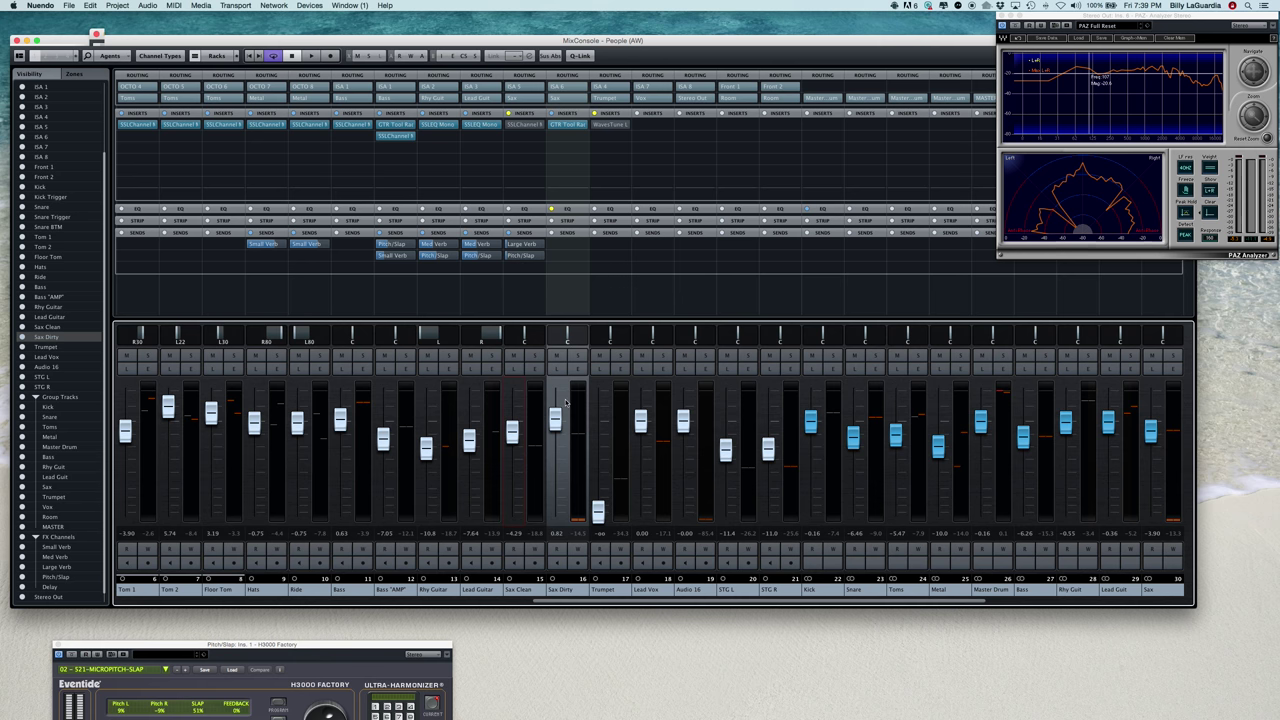
pyautogui.moveTo(555, 420); pyautogui.dragTo(511, 421)
pyautogui.press('space')
# Step: Solo Sax Clean, activate its SSLChannel insert and open the plug-in to work on its channel settings
pyautogui.click(533, 355)
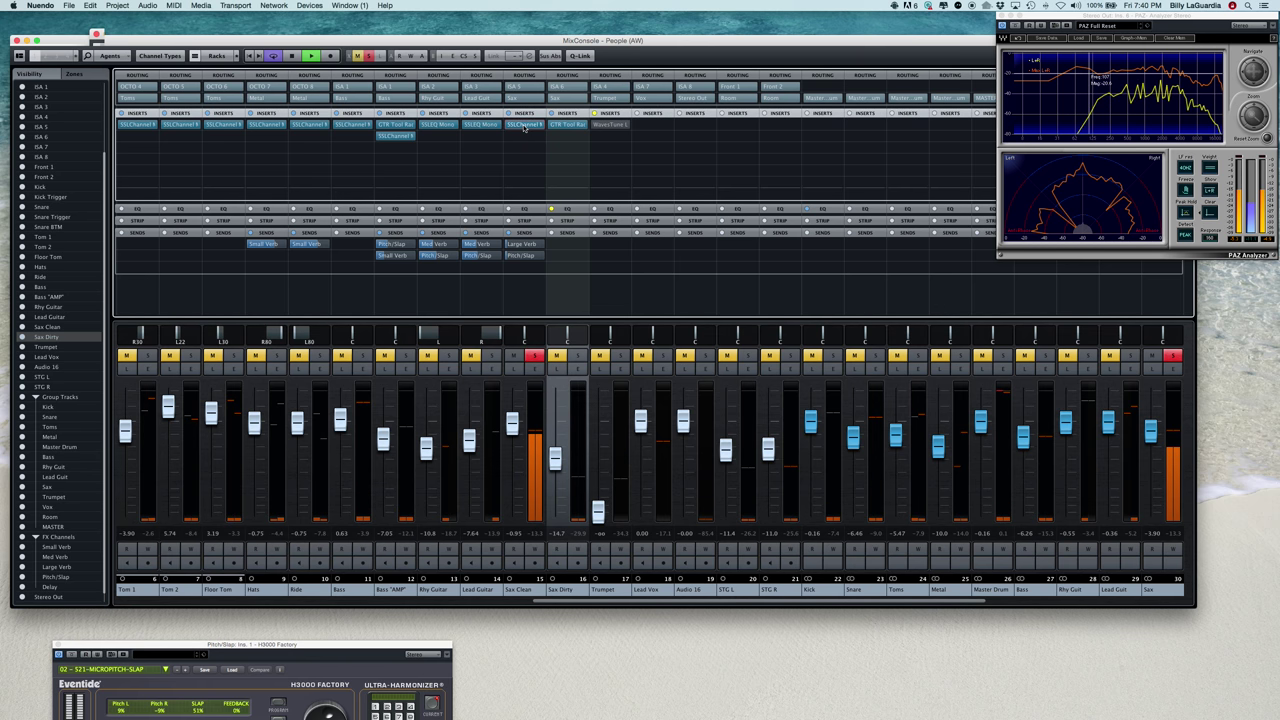
pyautogui.click(525, 124)
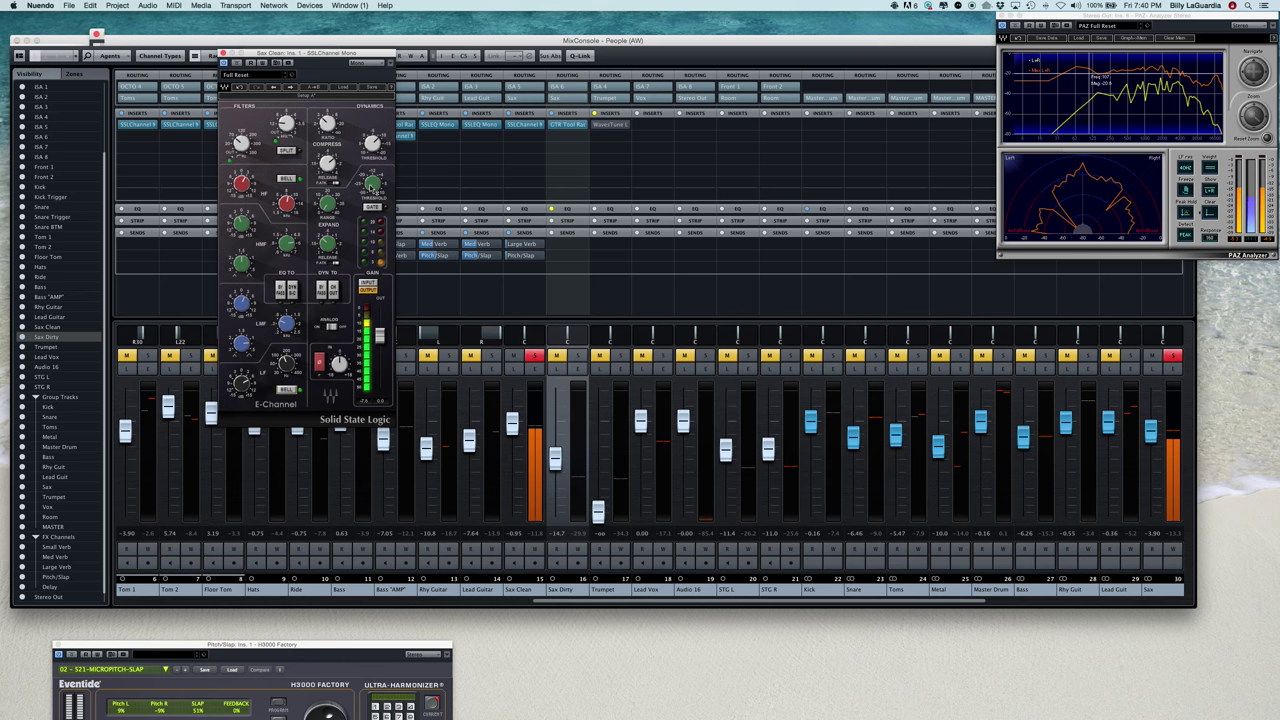
pyautogui.moveTo(372, 144)
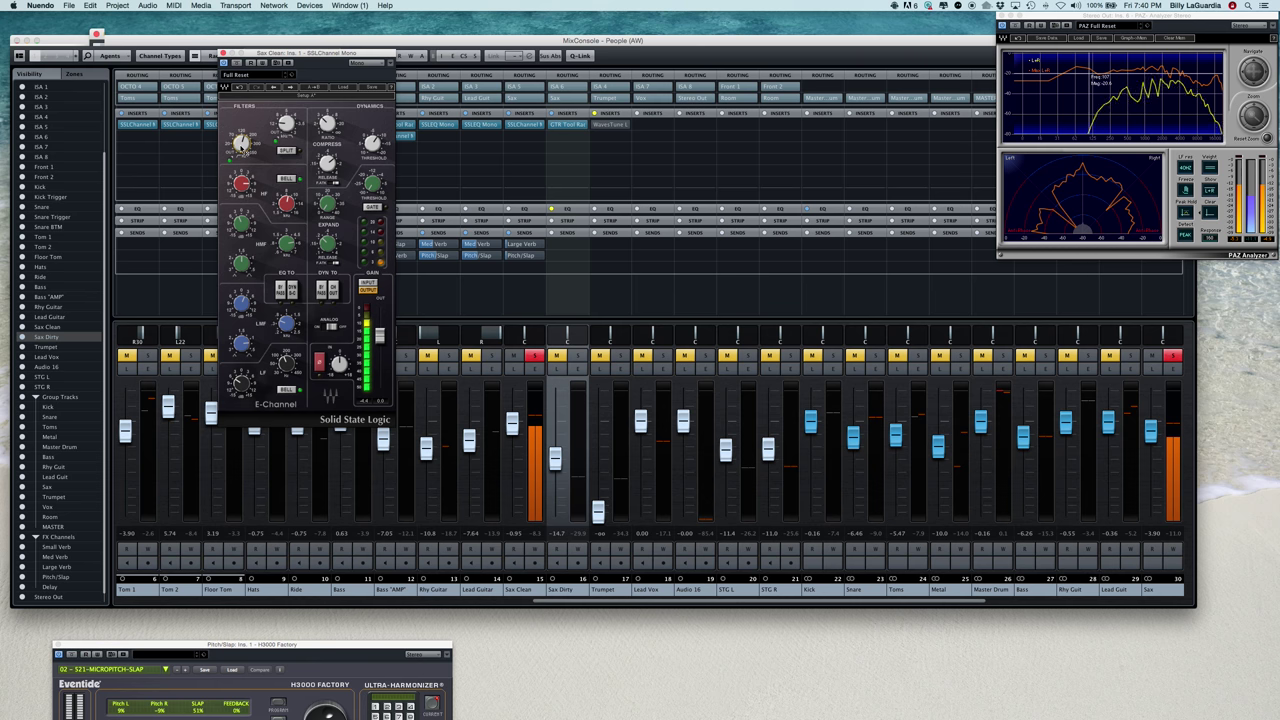
# Step: Solo Sax Dirty together with Sax Clean and raise its fader to -0.55 dB
pyautogui.click(578, 357)
pyautogui.moveTo(555, 458); pyautogui.dragTo(556, 419)
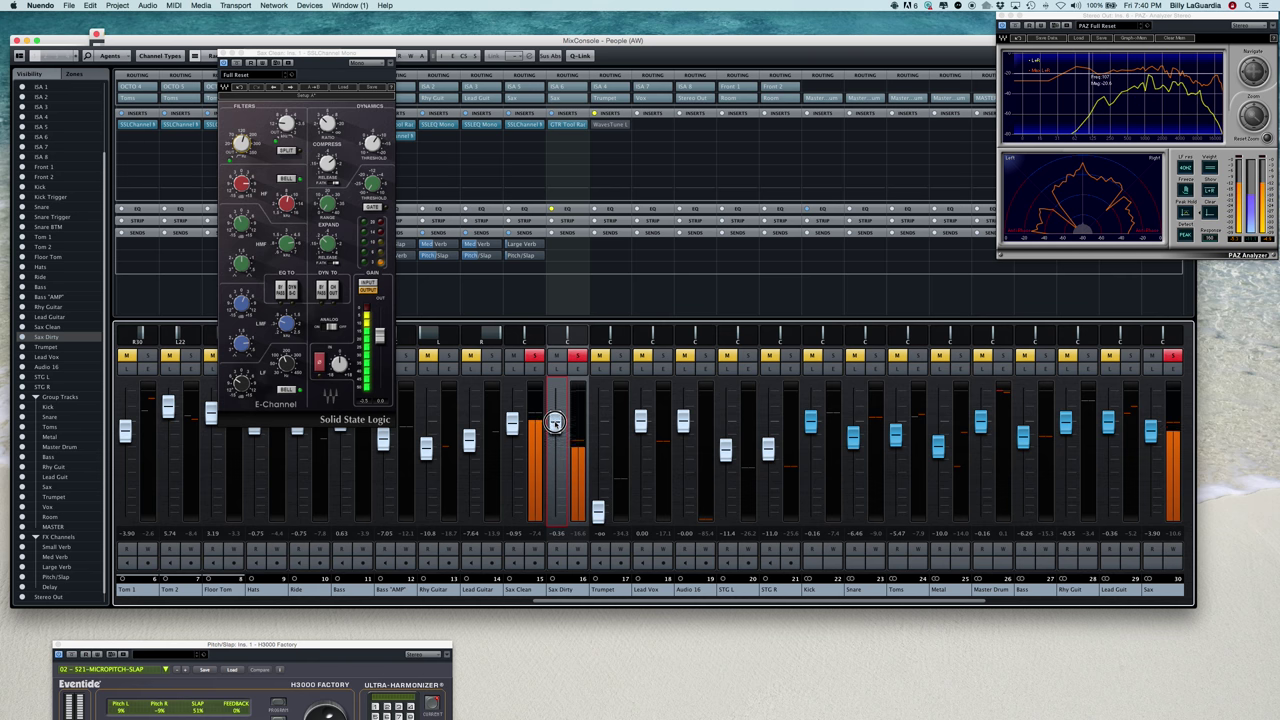
# Step: Adjust Sax Clean's Pitch/Slap send level and add an active Pitch/Slap send with its own level to Sax Dirty
pyautogui.click(518, 257)
pyautogui.moveTo(518, 257); pyautogui.dragTo(530, 256)
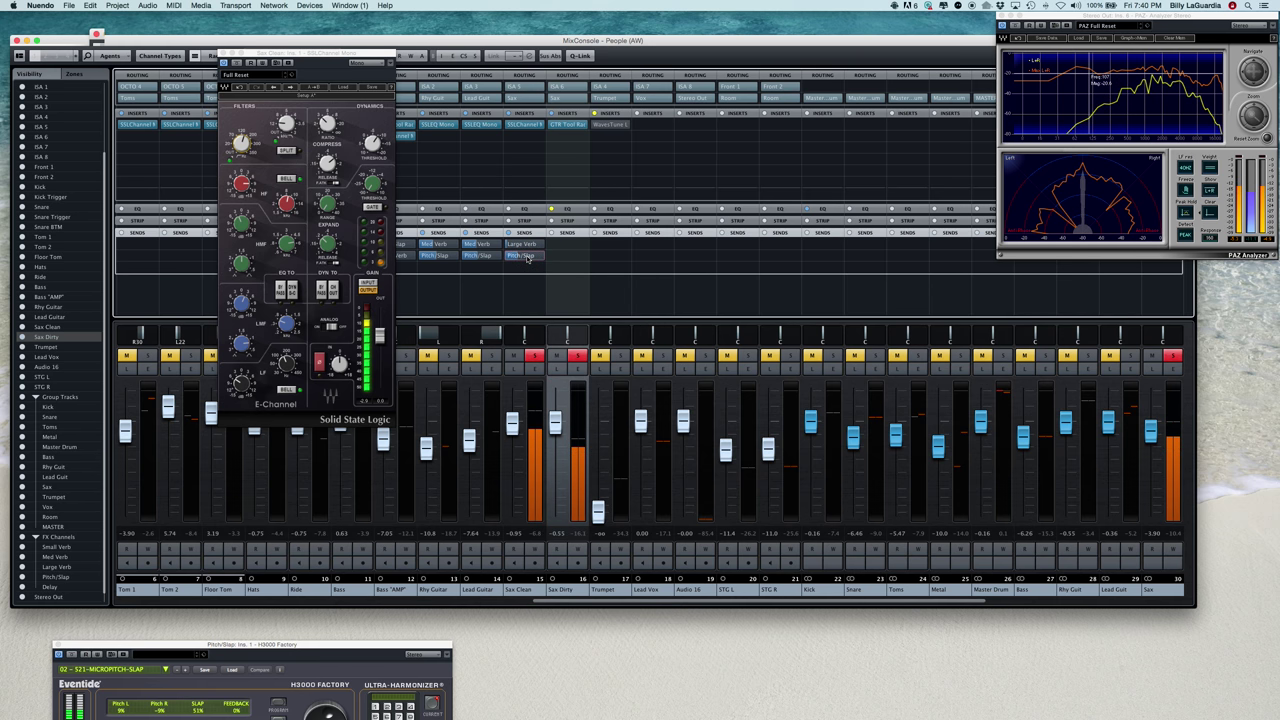
pyautogui.moveTo(518, 257)
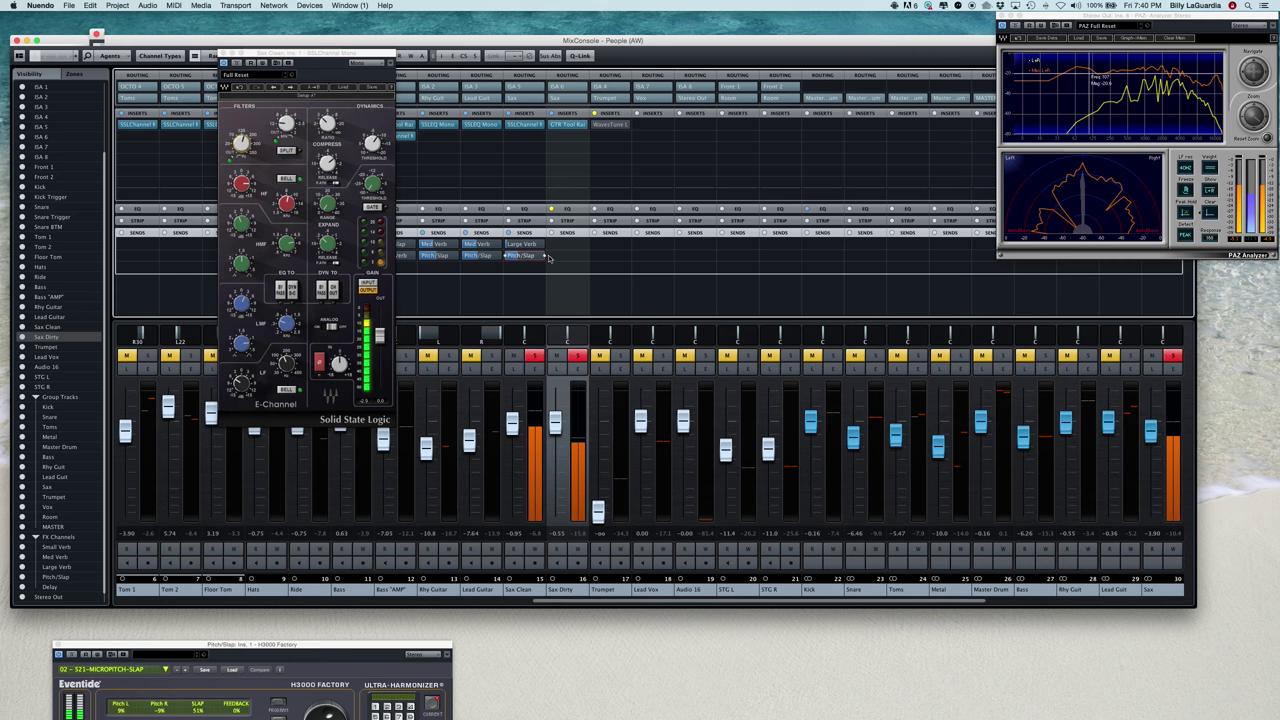
pyautogui.click(551, 257)
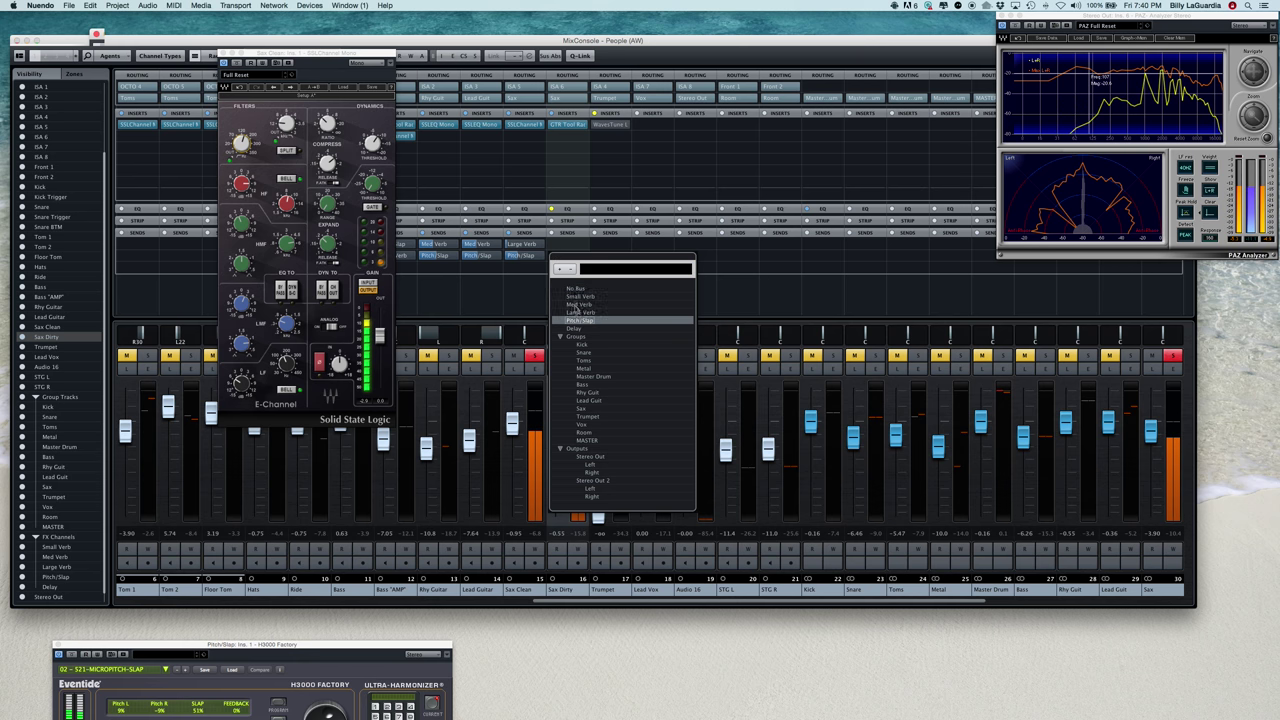
pyautogui.click(575, 288)
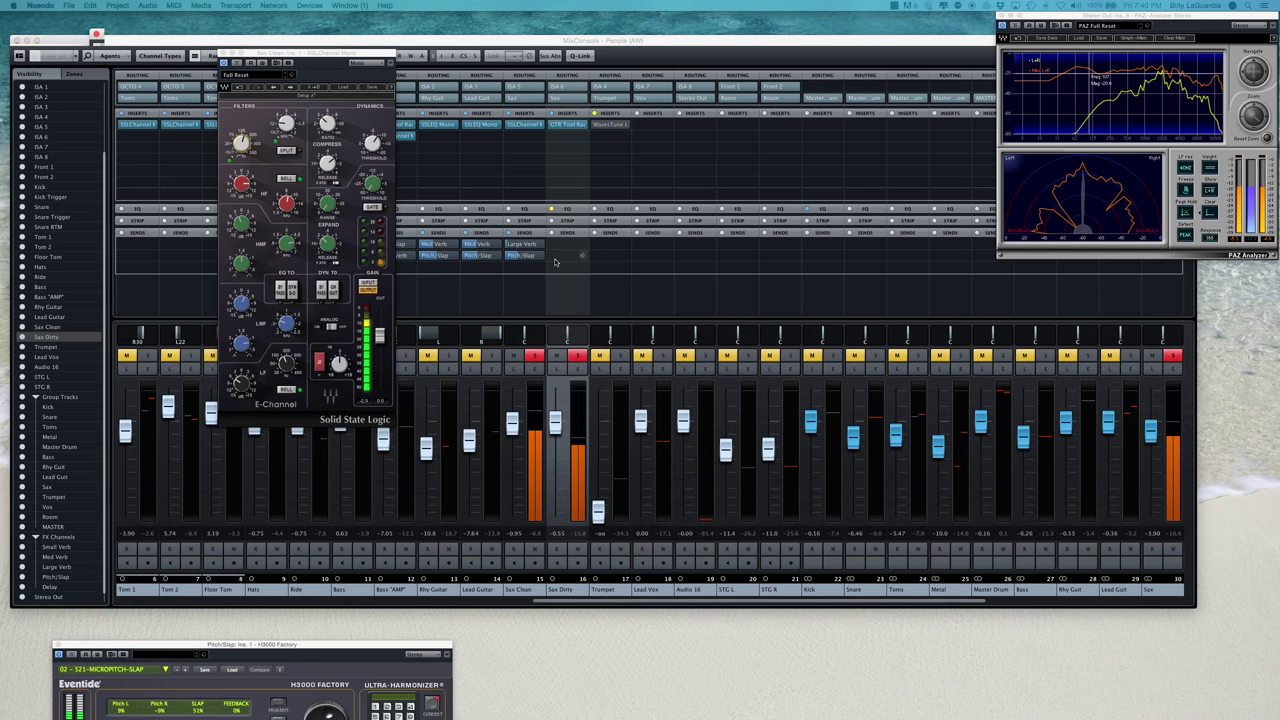
pyautogui.moveTo(552, 258)
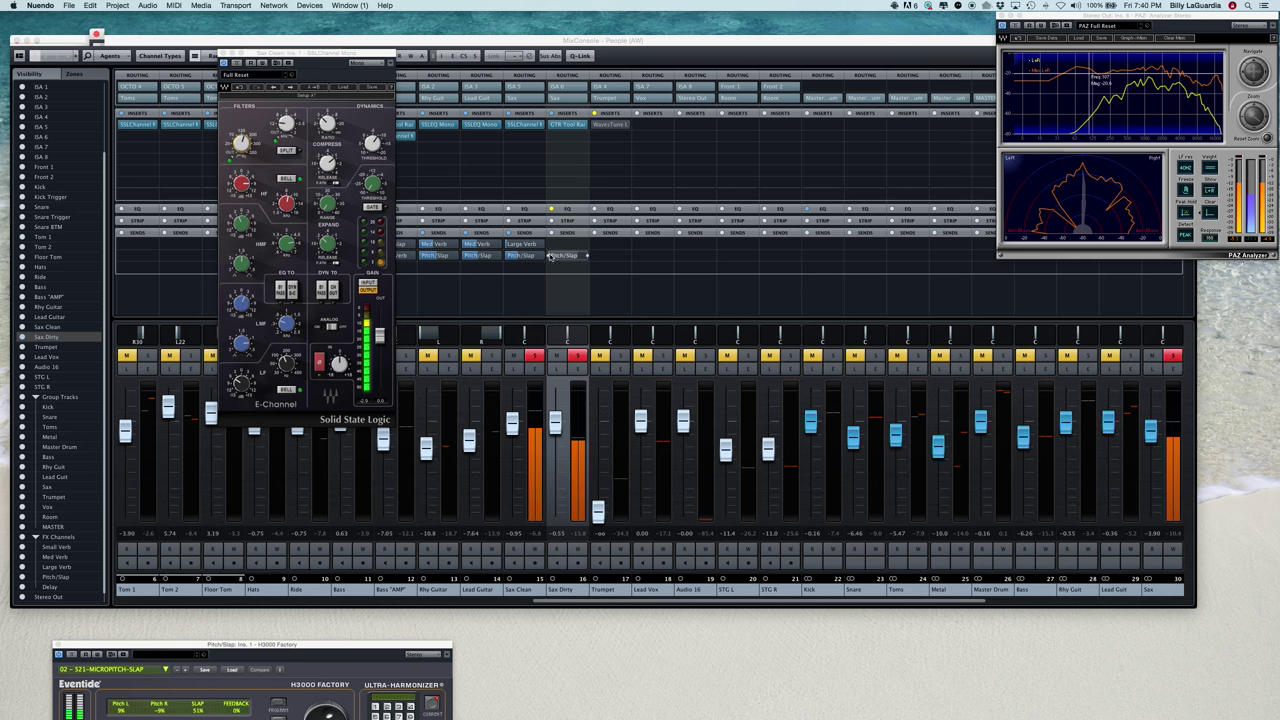
pyautogui.click(567, 256)
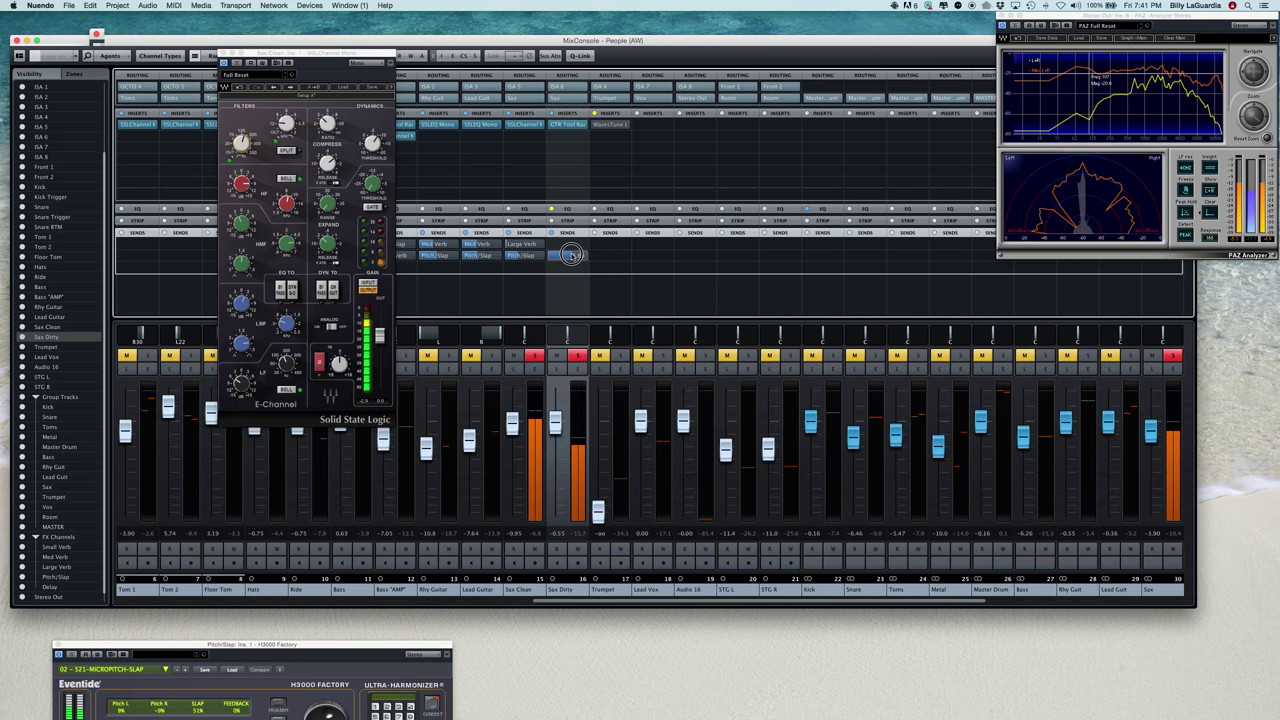
pyautogui.click(222, 52)
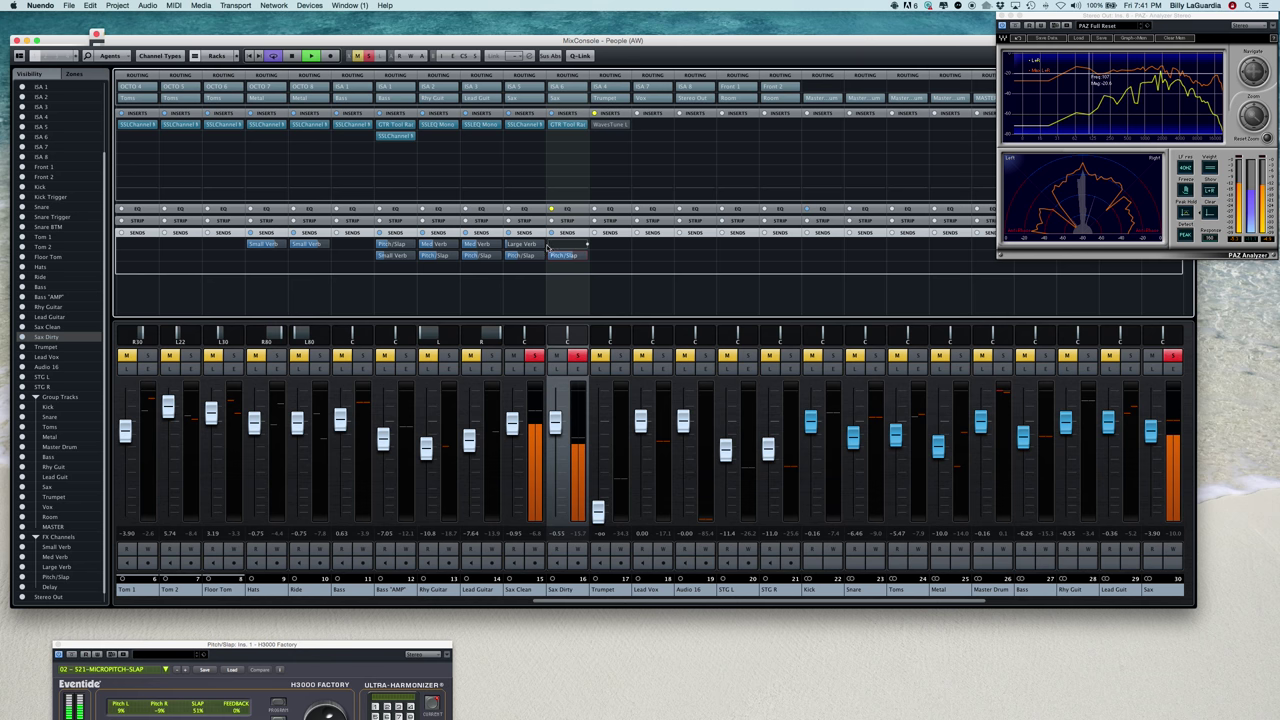
# Step: Add a Med Verb send to Sax Dirty above its Pitch/Slap send, activate it and set its level
pyautogui.click(549, 245)
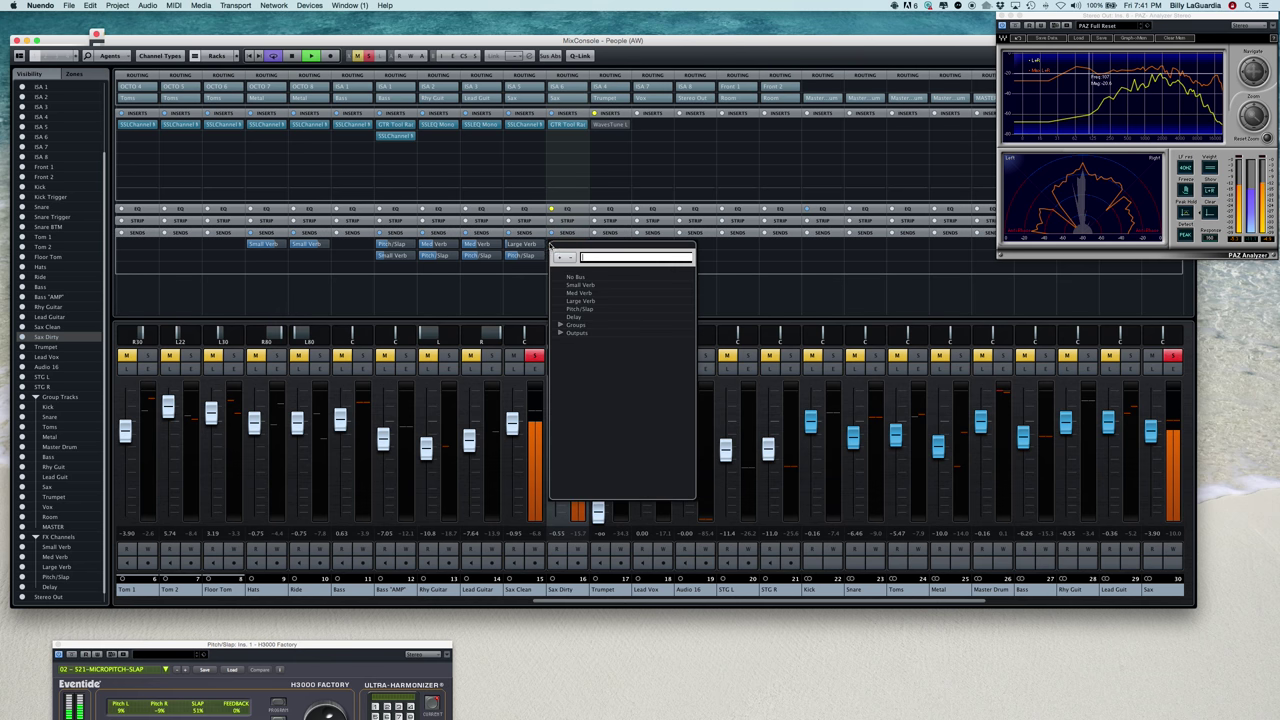
pyautogui.click(580, 309)
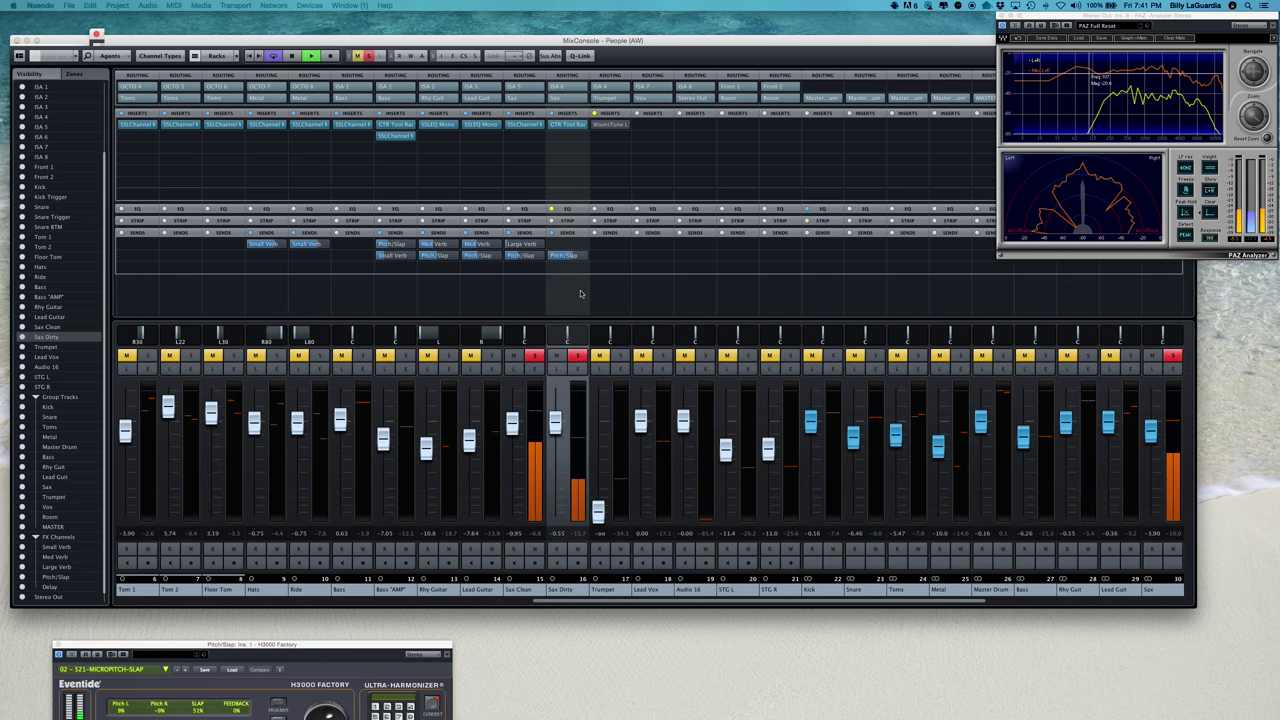
pyautogui.click(548, 245)
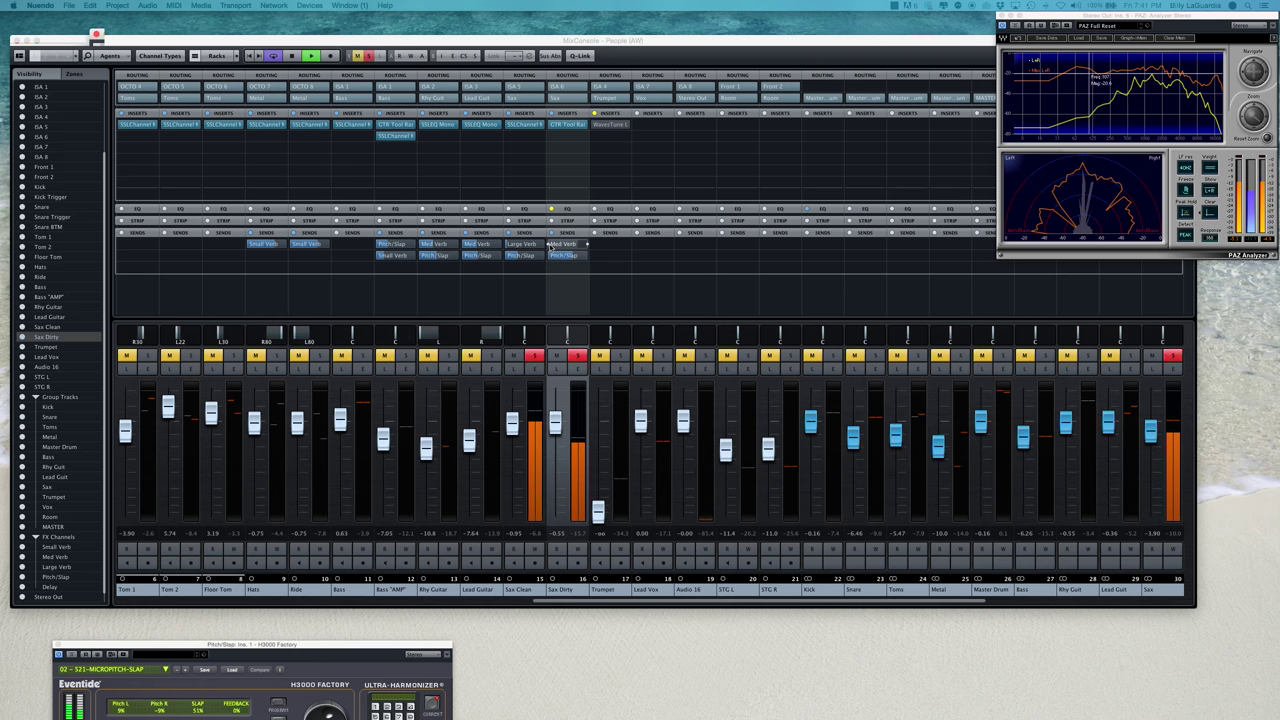
pyautogui.click(549, 245)
pyautogui.moveTo(577, 246); pyautogui.dragTo(581, 246)
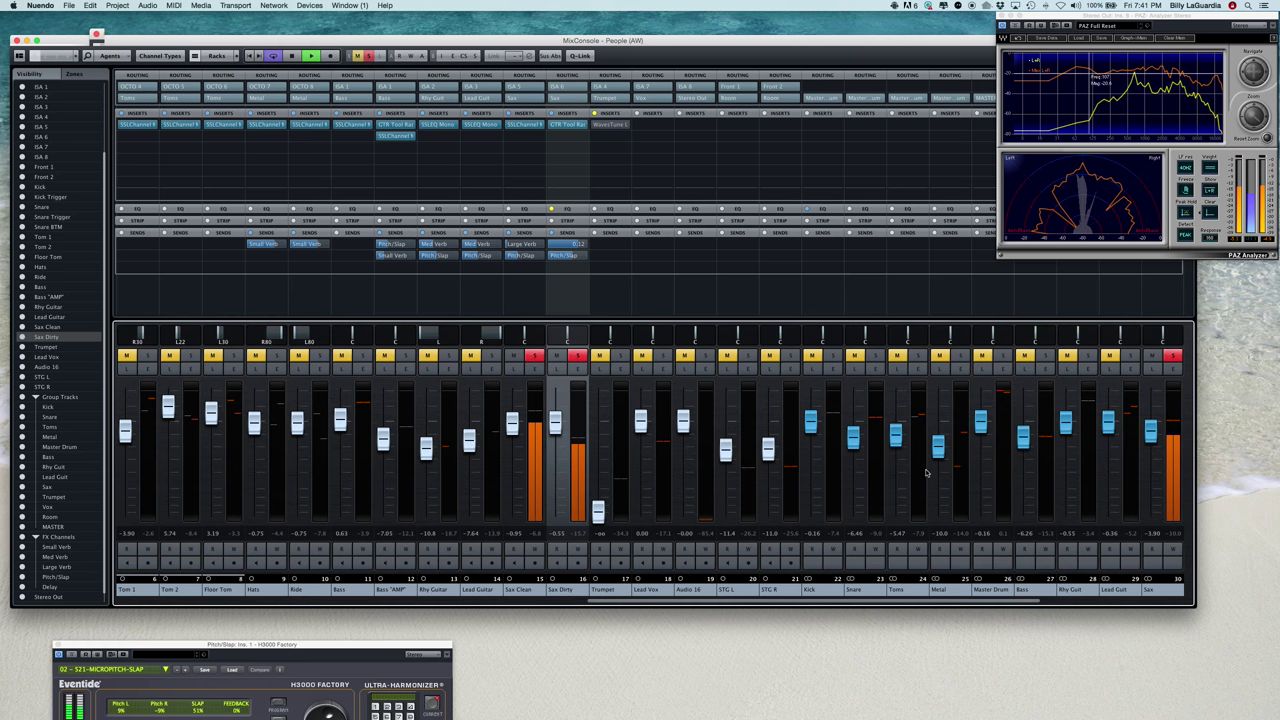
# Step: Solo the Med Verb effect channel and set Sax Clean's Large Verb send level to -20.7 dB
pyautogui.hscroll(5, 926, 472)
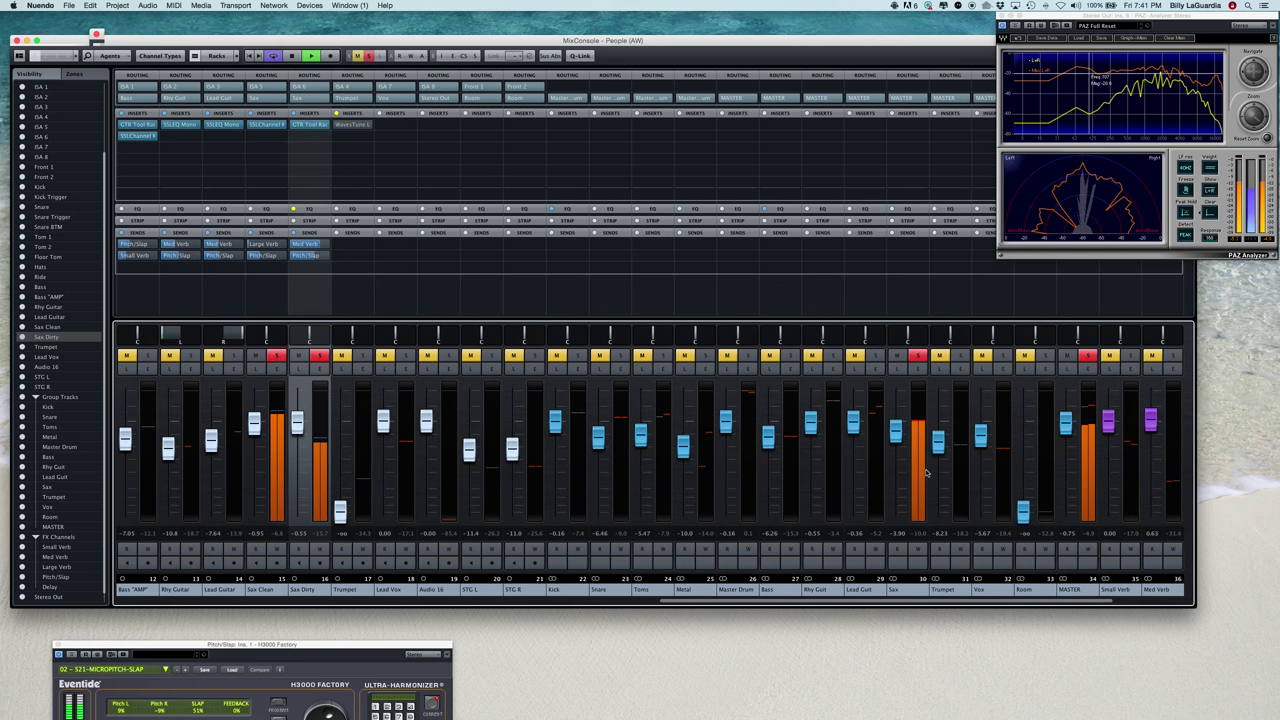
pyautogui.hscroll(3, 926, 472)
pyautogui.click(960, 355)
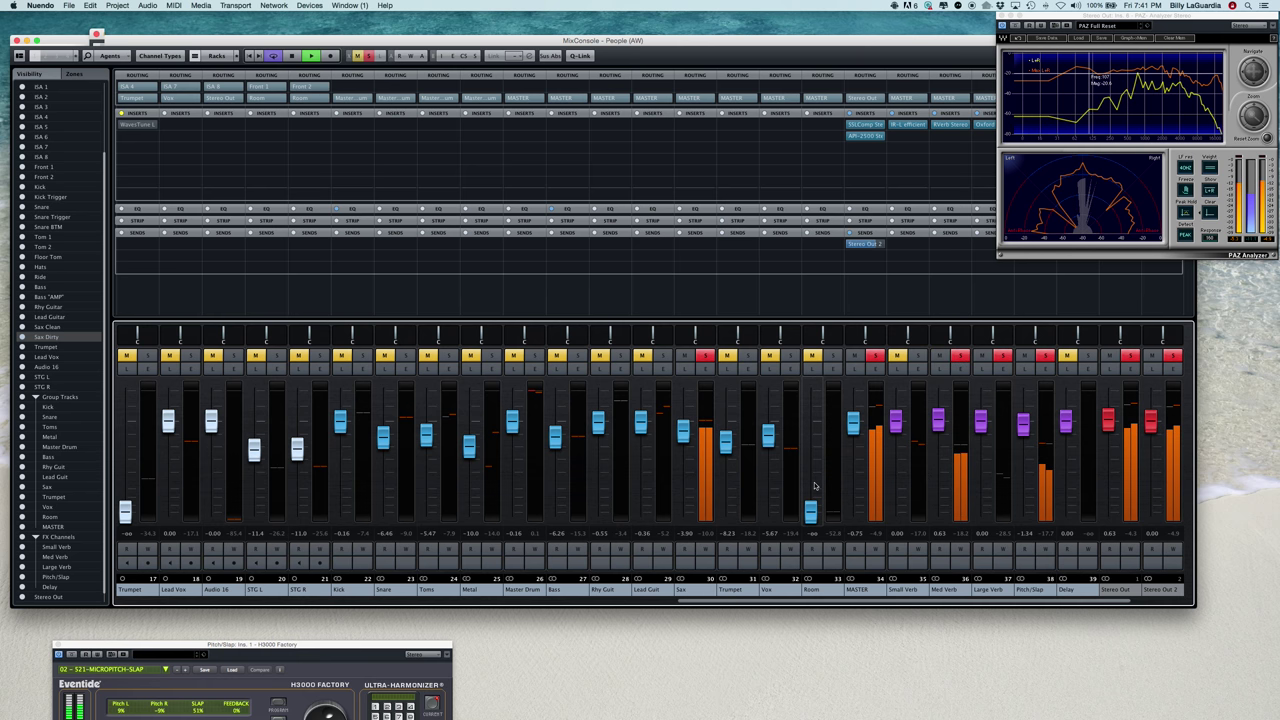
pyautogui.hscroll(-3, 815, 486)
pyautogui.hscroll(-3, 815, 486)
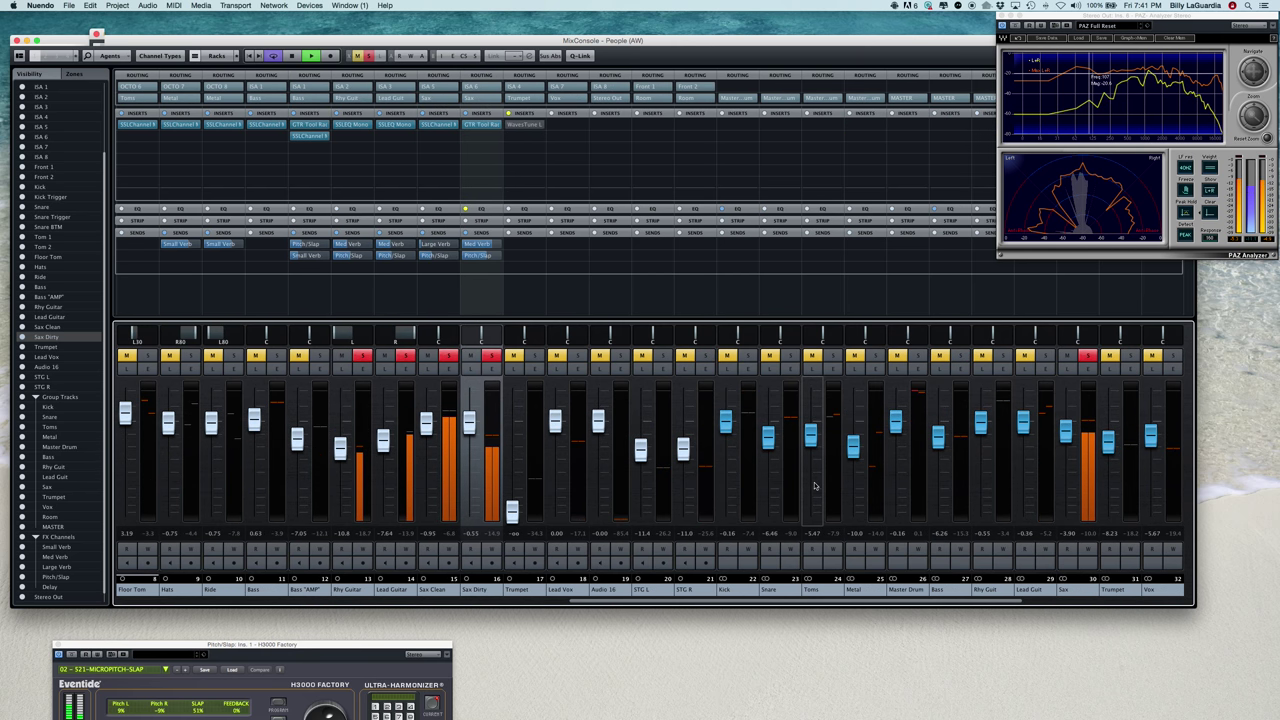
pyautogui.moveTo(478, 244); pyautogui.dragTo(443, 246)
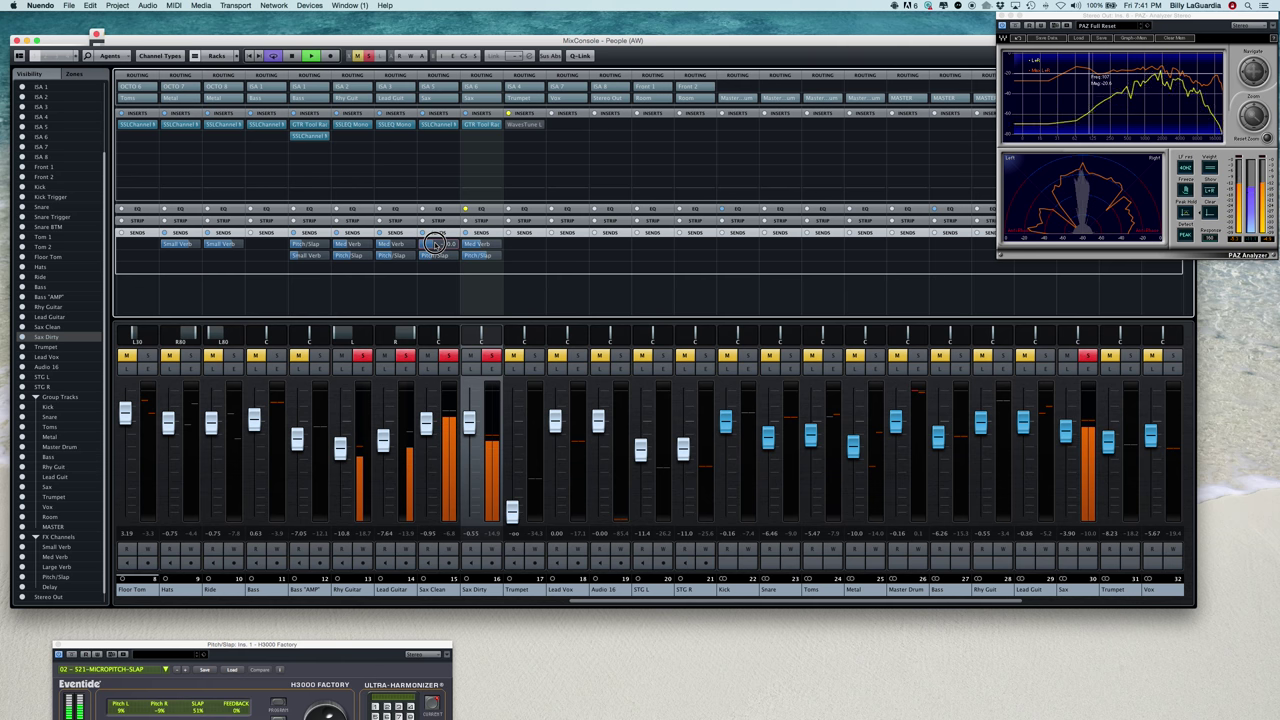
pyautogui.press('space')
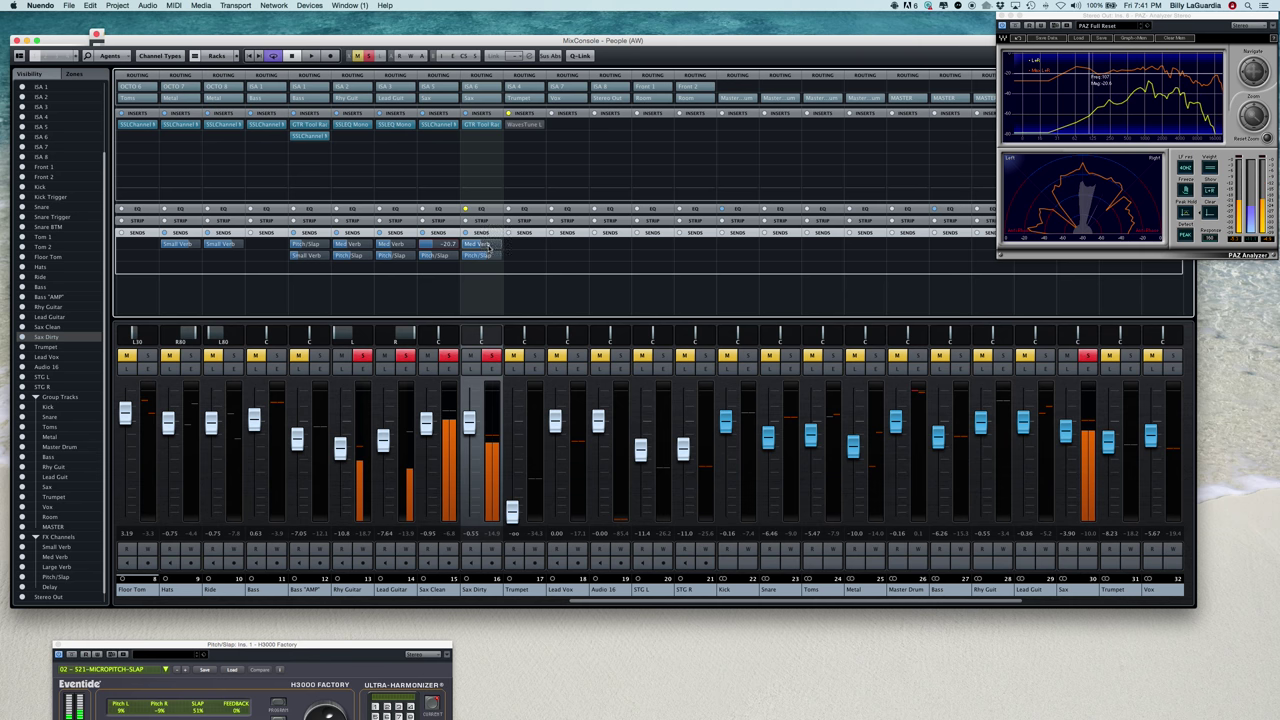
# Step: Reroute Sax Dirty's Med Verb send to Large Verb and Sax Clean's Large Verb send to Med Verb, with playback restarted
pyautogui.moveTo(500, 244); pyautogui.dragTo(500, 244)
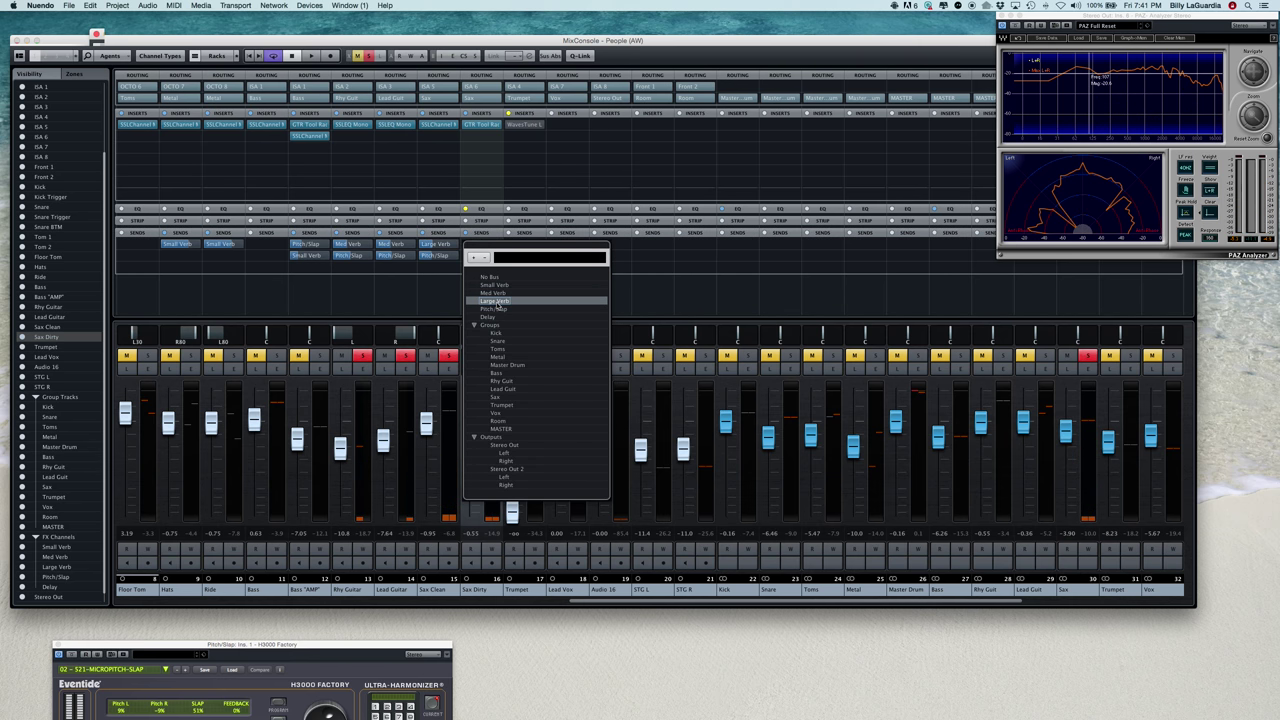
pyautogui.click(480, 253)
pyautogui.scroll(-1, 469, 246)
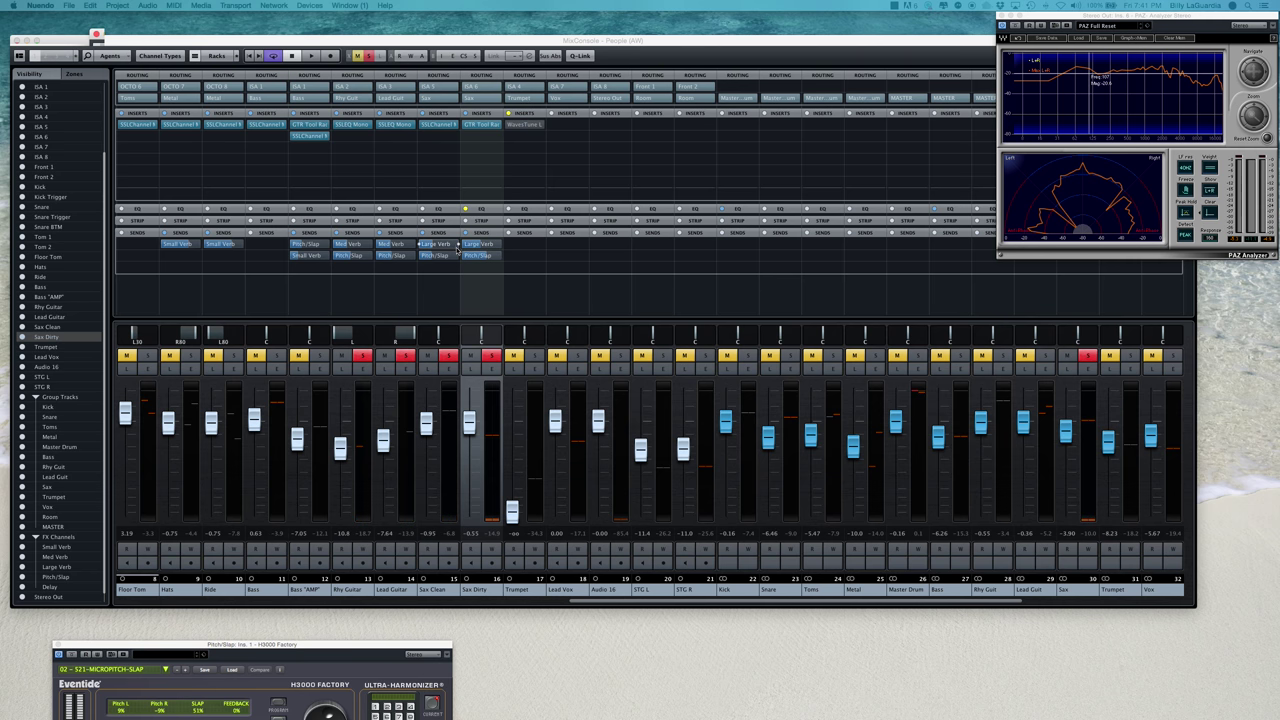
pyautogui.click(457, 246)
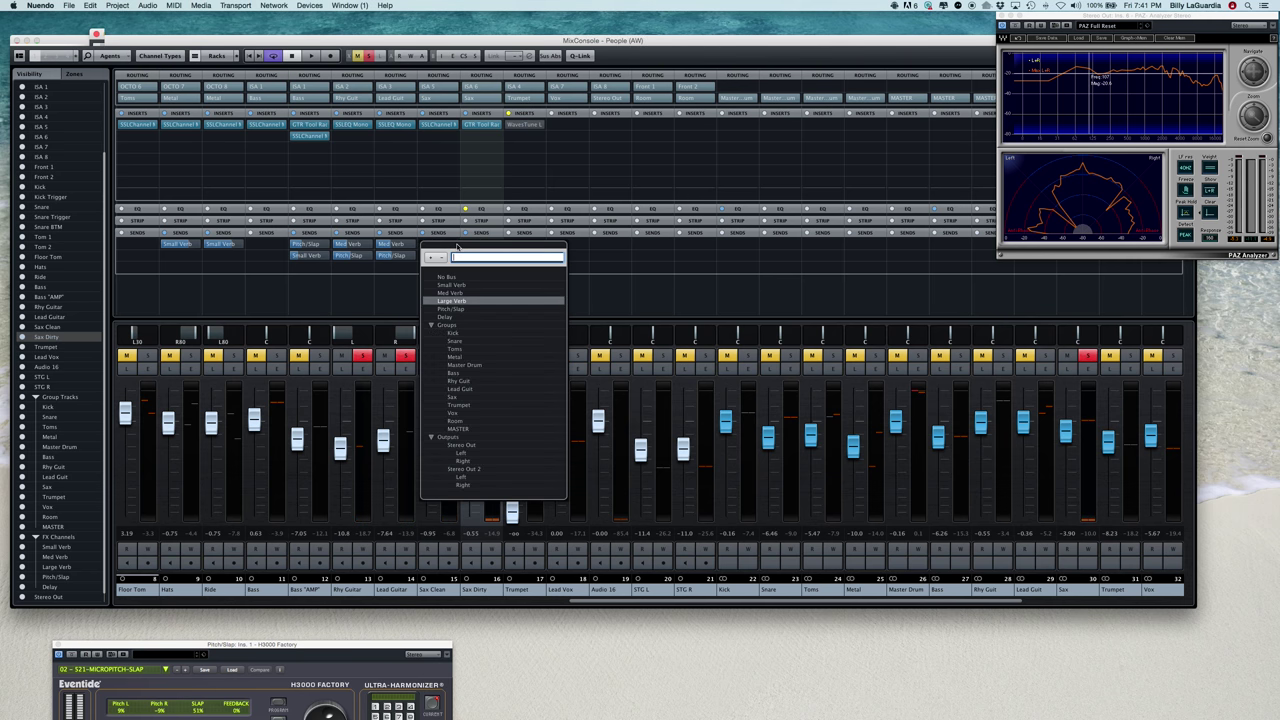
pyautogui.click(452, 300)
pyautogui.press('space')
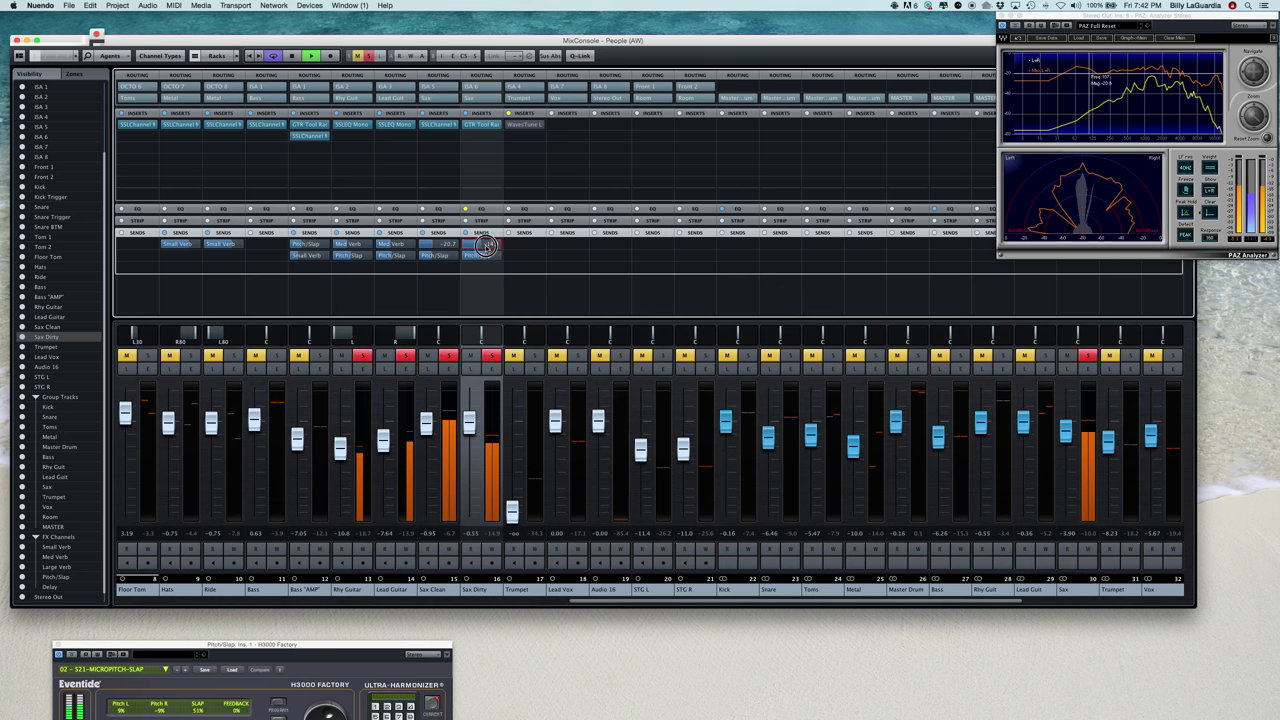
# Step: Adjust Sax Dirty's Large Verb send and -2.92 dB fader level, and pan Sax Clean to L32 and Sax Dirty to L37
pyautogui.click(482, 246)
pyautogui.moveTo(486, 246); pyautogui.dragTo(432, 336)
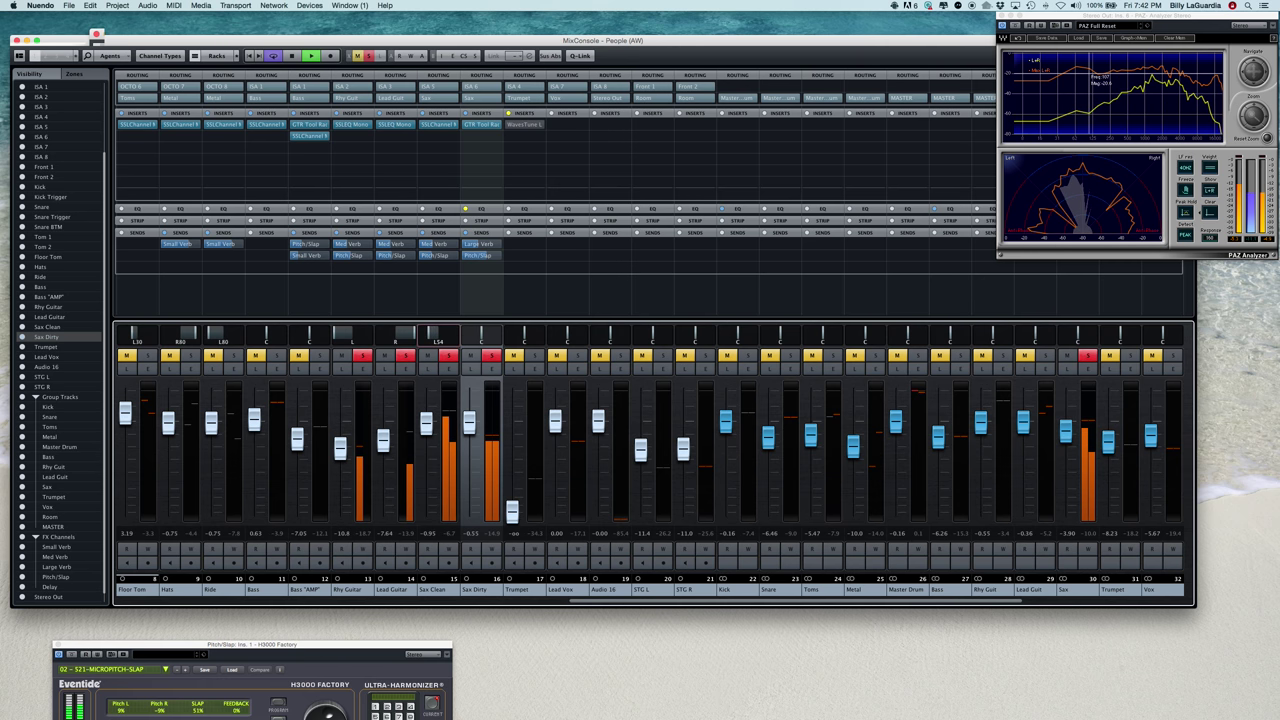
pyautogui.moveTo(430, 331); pyautogui.dragTo(432, 332)
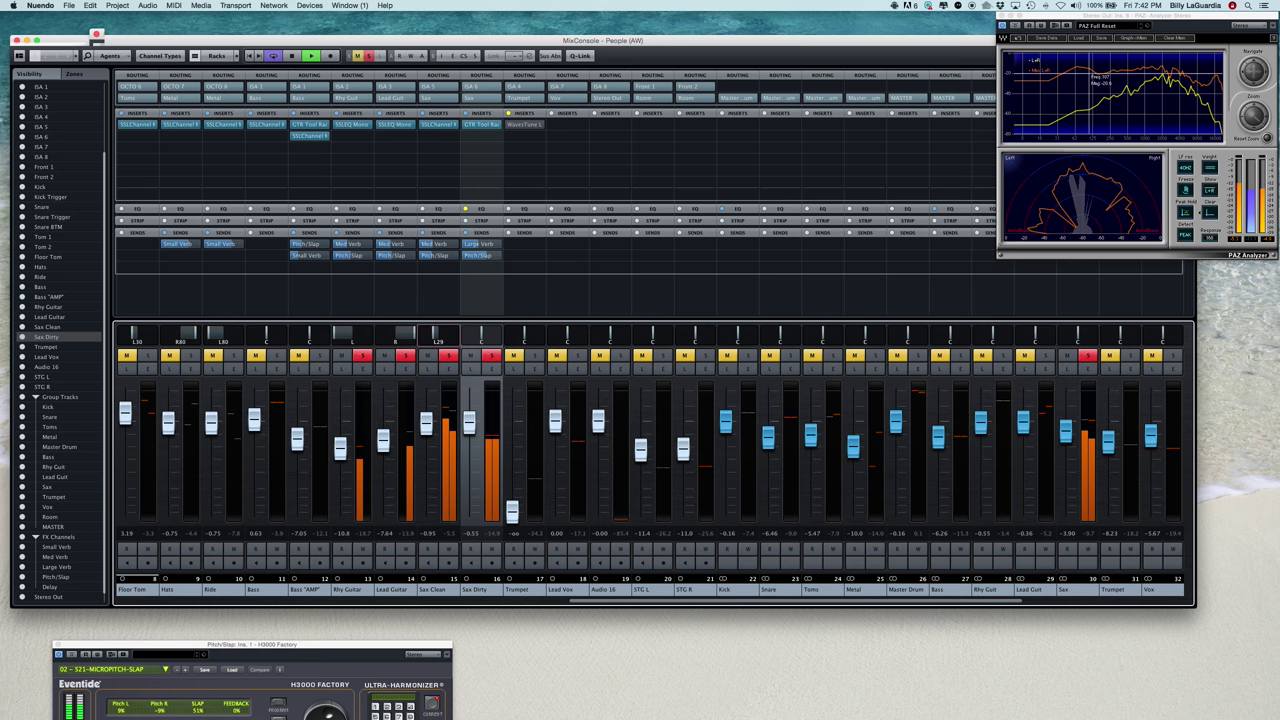
pyautogui.moveTo(481, 333); pyautogui.dragTo(470, 334)
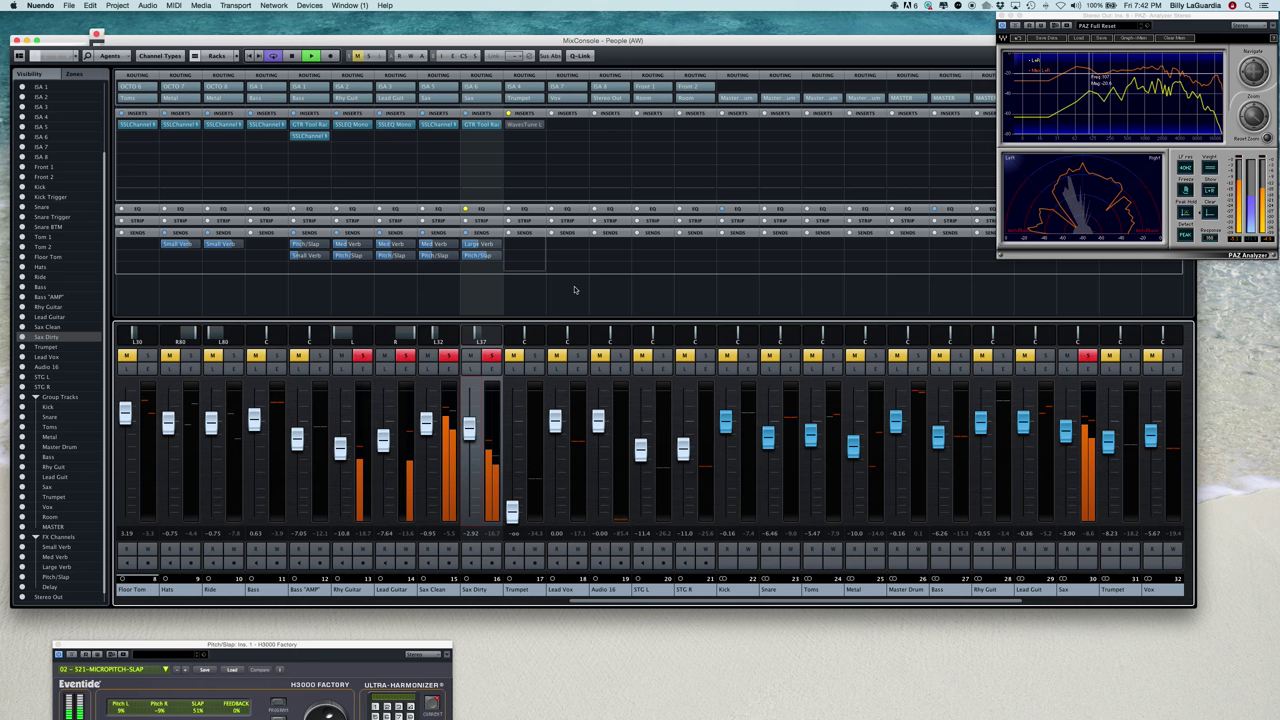
# Step: Clear all solos, lower the Sax group fader to -6.26 dB and readjust Sax Dirty's send levels in the full mix
pyautogui.hotkey('ctrl', 'shift', 's')
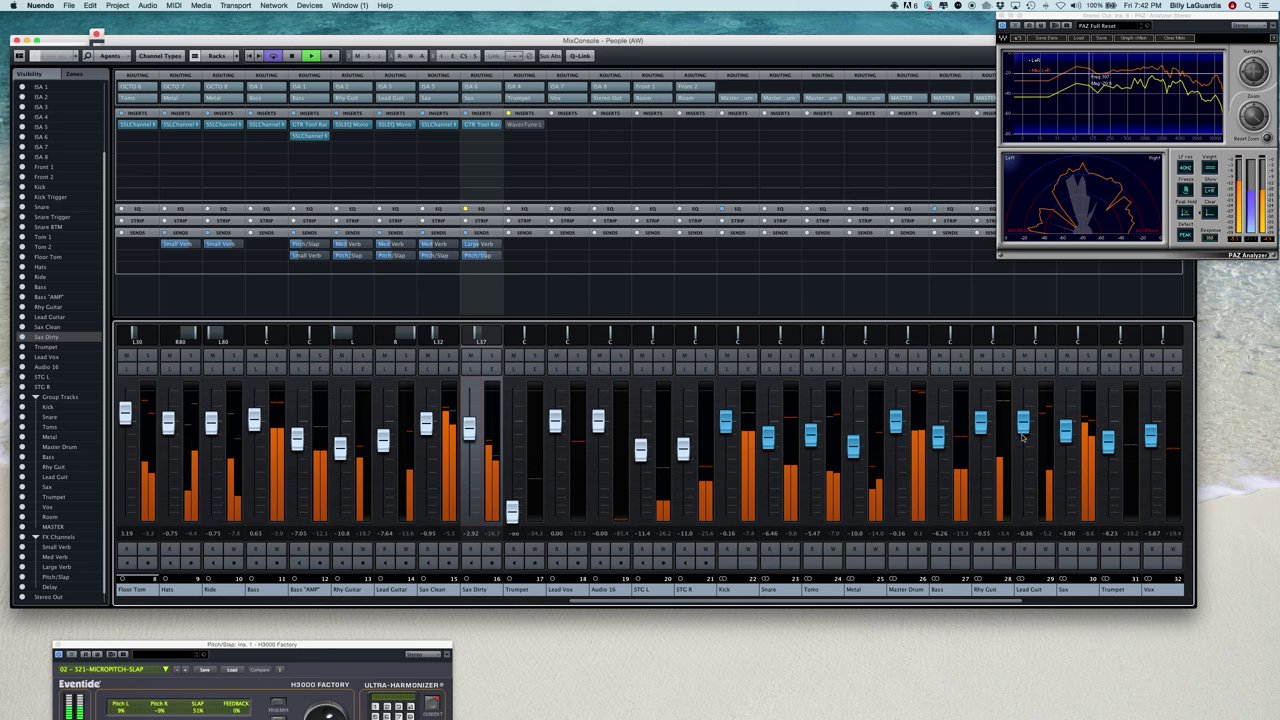
pyautogui.moveTo(1066, 432); pyautogui.dragTo(1068, 436)
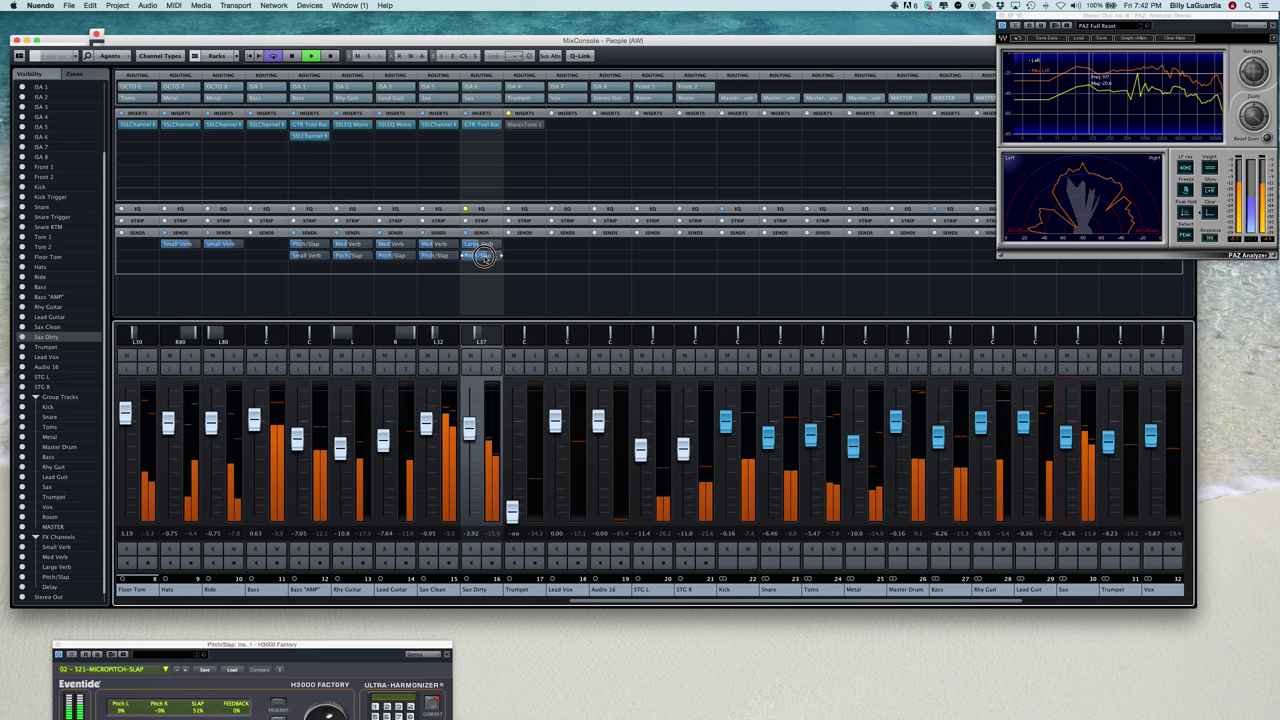
pyautogui.moveTo(485, 256); pyautogui.dragTo(474, 244)
pyautogui.press('space')
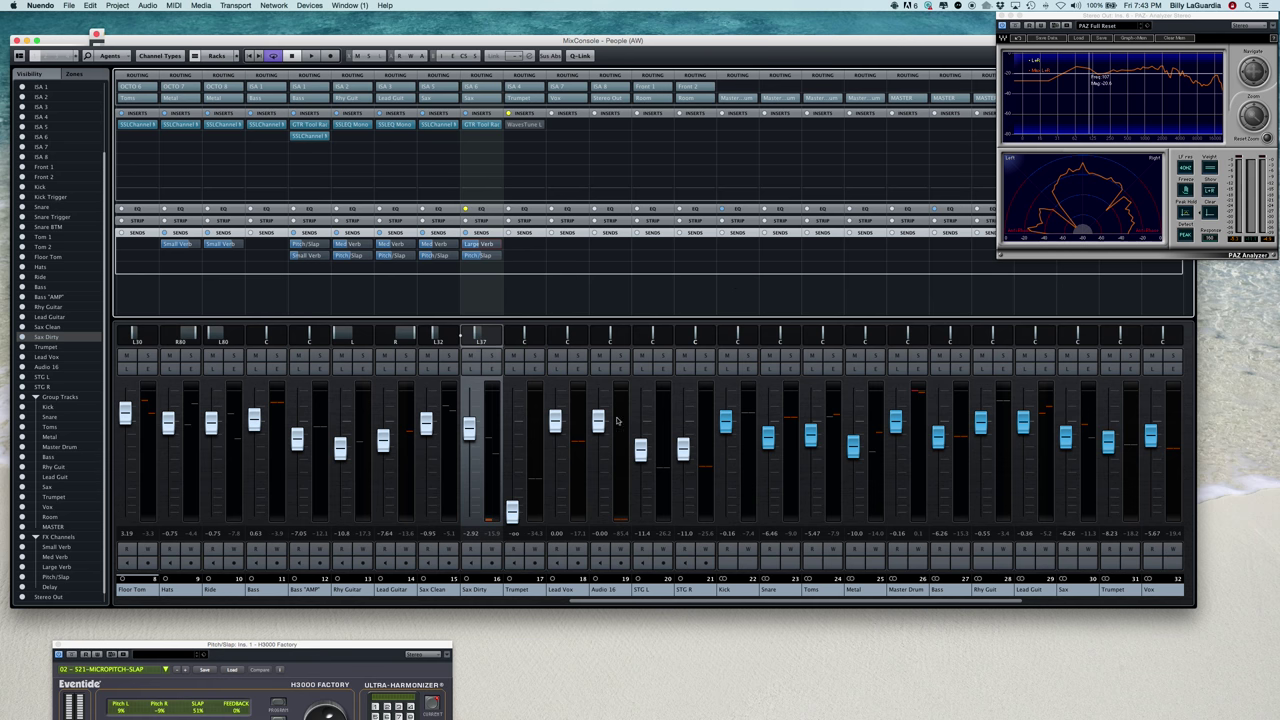
# Step: Play the song, solo the Trumpet track and raise its fader to 2.79 dB
pyautogui.hscroll(3, 1002, 477)
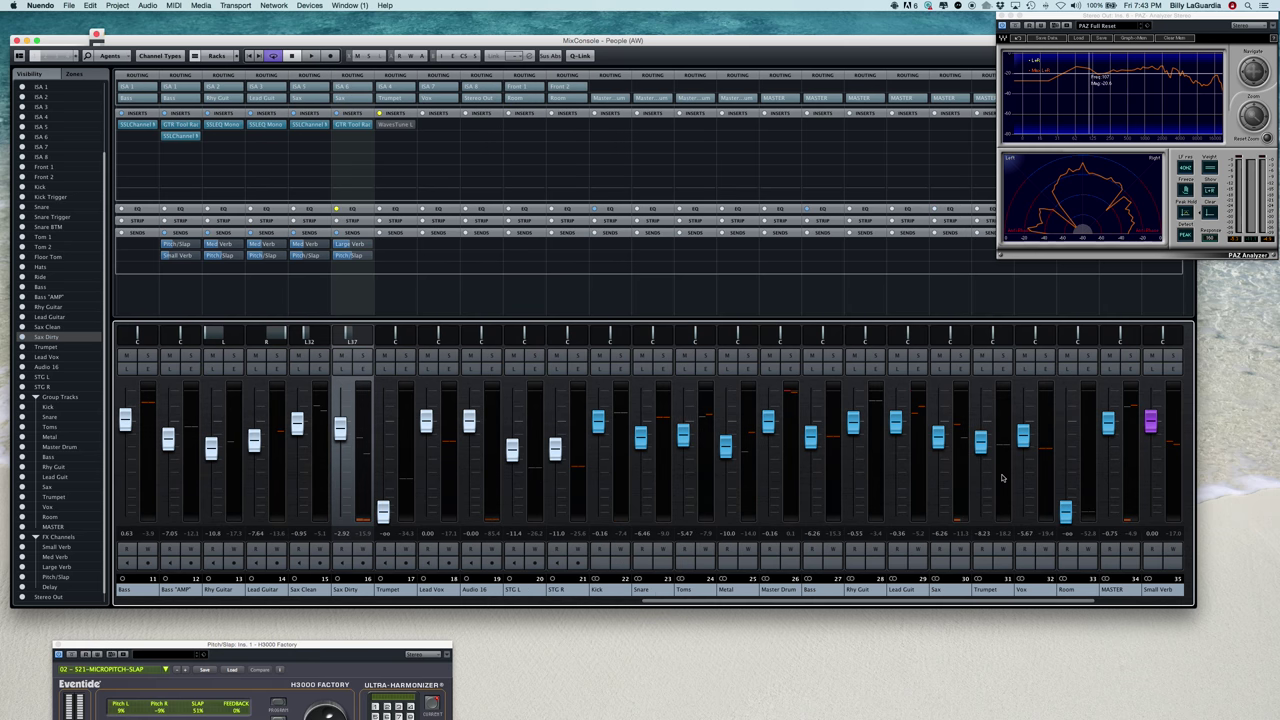
pyautogui.hscroll(2, 1002, 477)
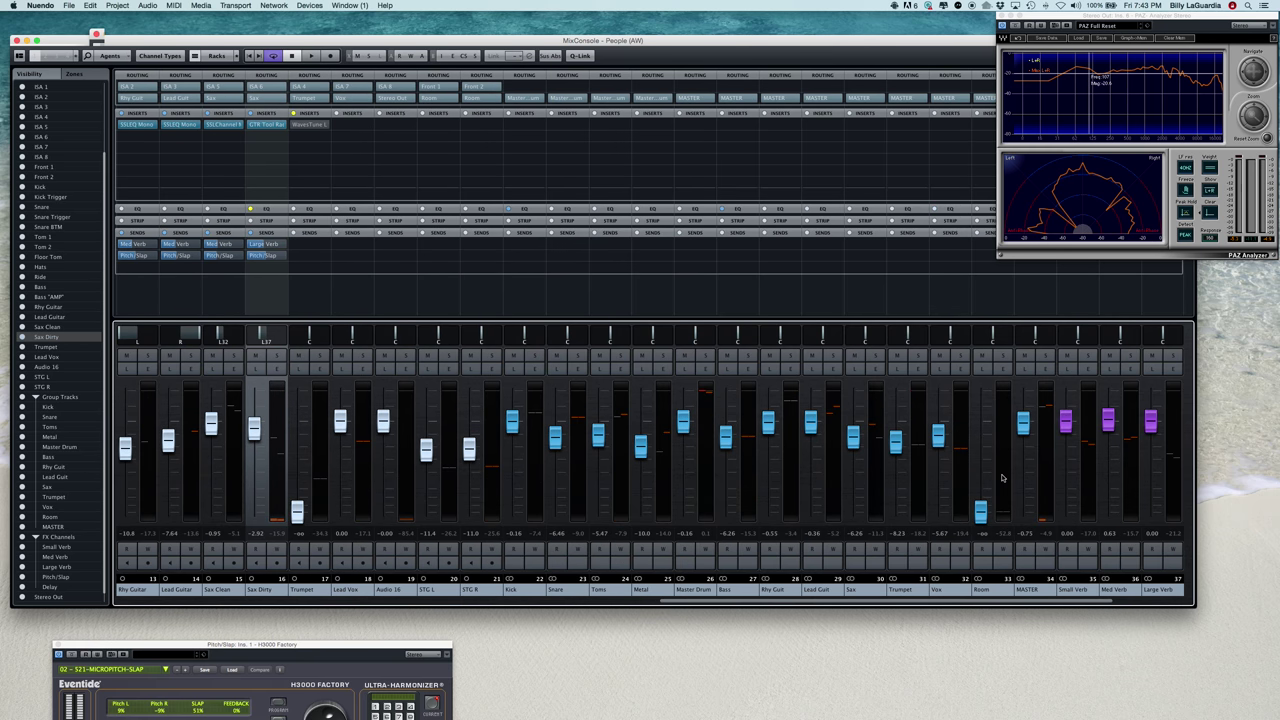
pyautogui.hscroll(-1, 1002, 477)
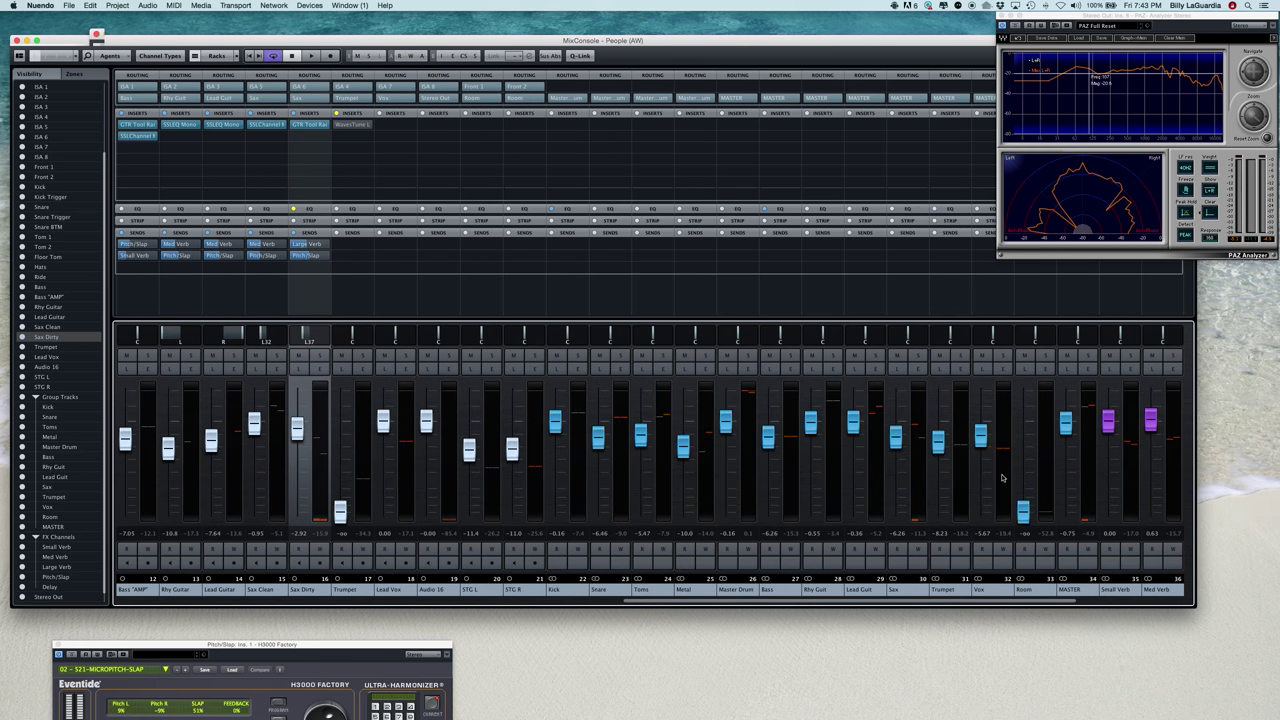
pyautogui.hscroll(-1, 1002, 477)
pyautogui.hscroll(-1, 1002, 477)
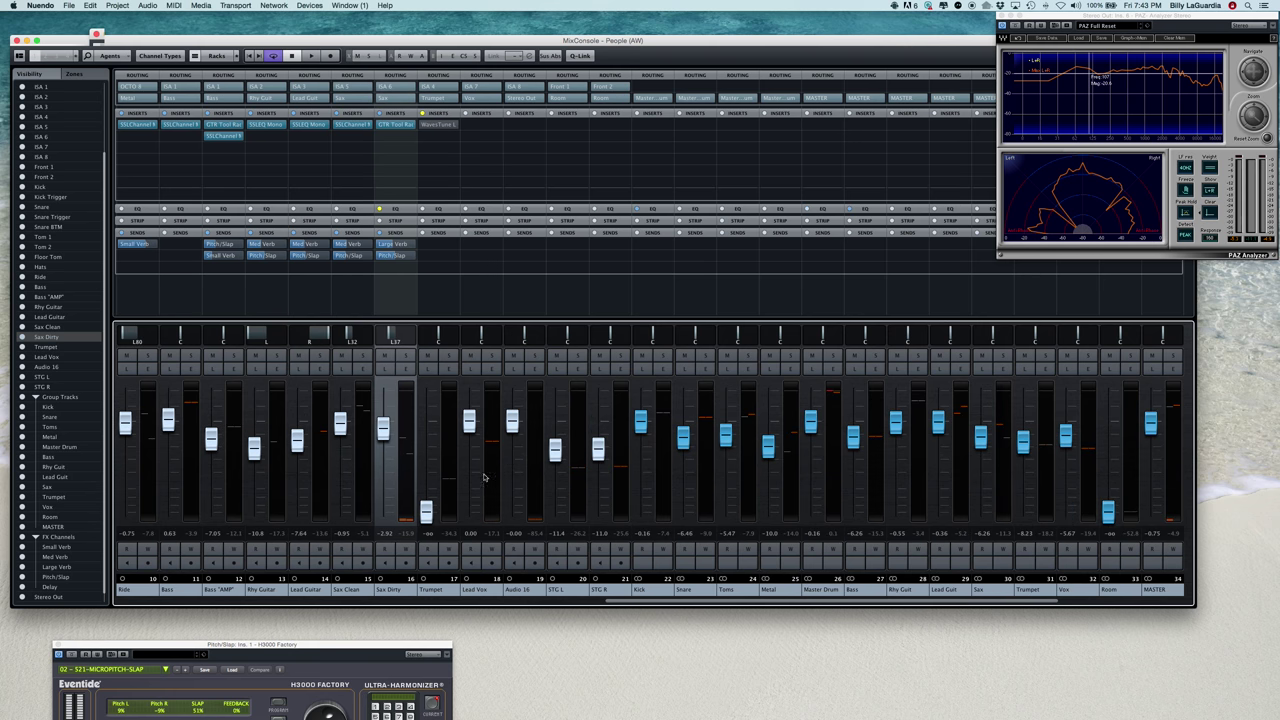
pyautogui.press('space')
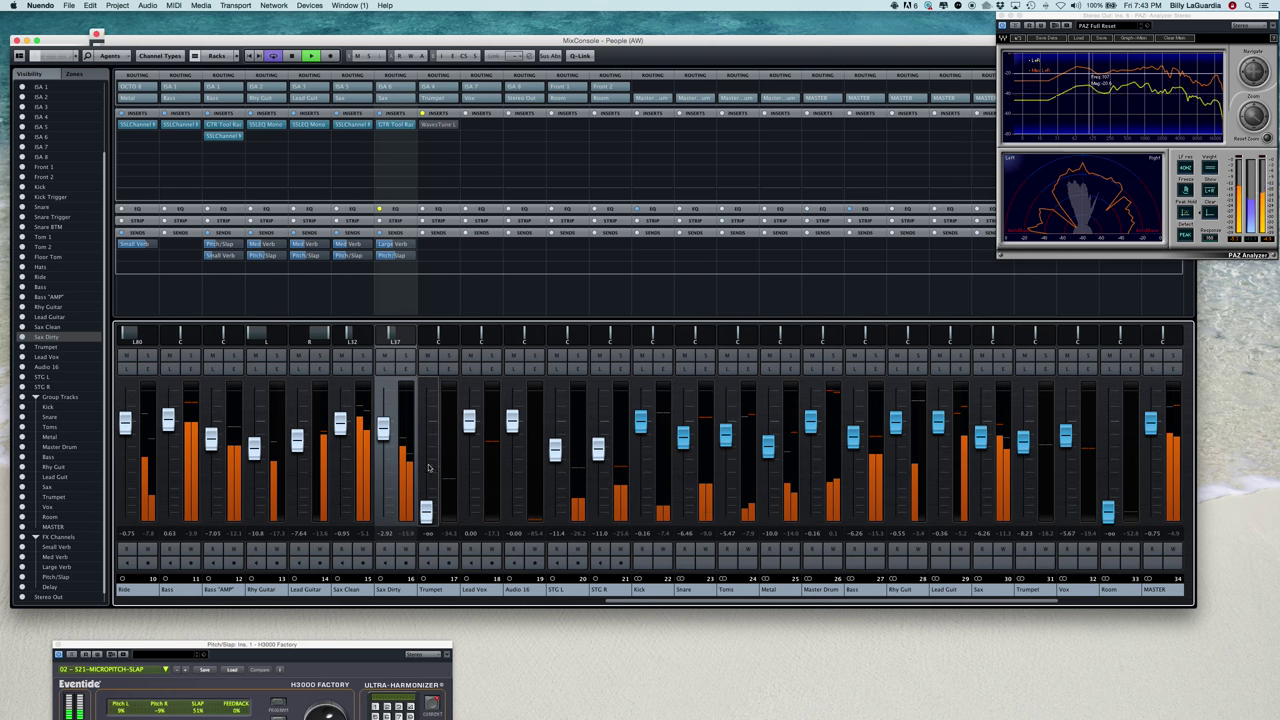
pyautogui.click(449, 356)
pyautogui.moveTo(425, 503); pyautogui.dragTo(425, 412)
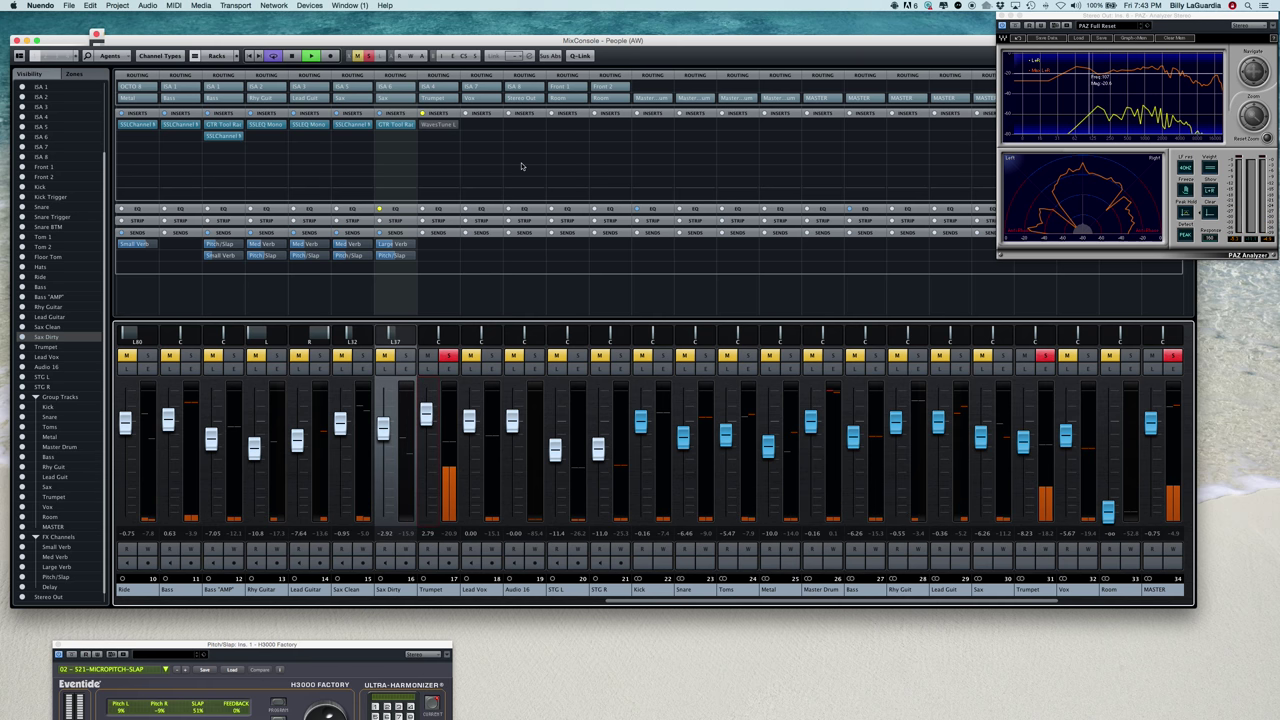
# Step: Activate the Trumpet's WavesTune insert, open the plug-in and move its window clear of the Trumpet channel's solo and meter
pyautogui.click(421, 124)
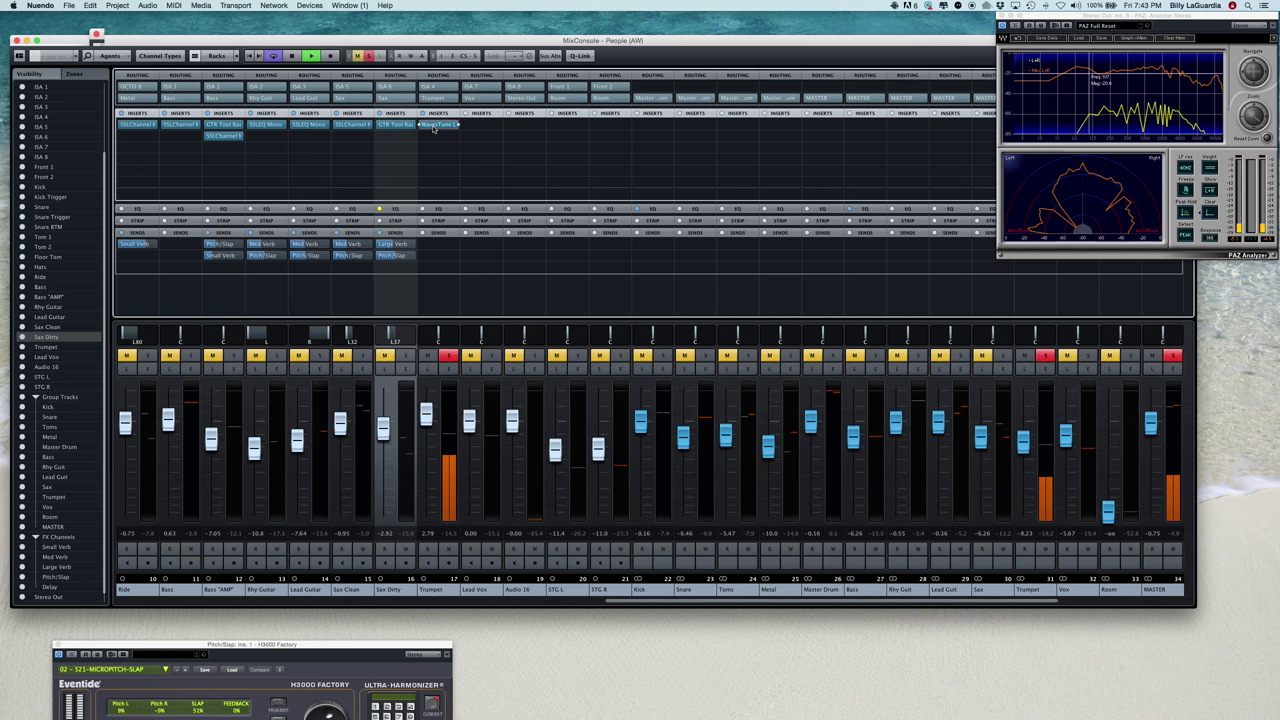
pyautogui.click(433, 125)
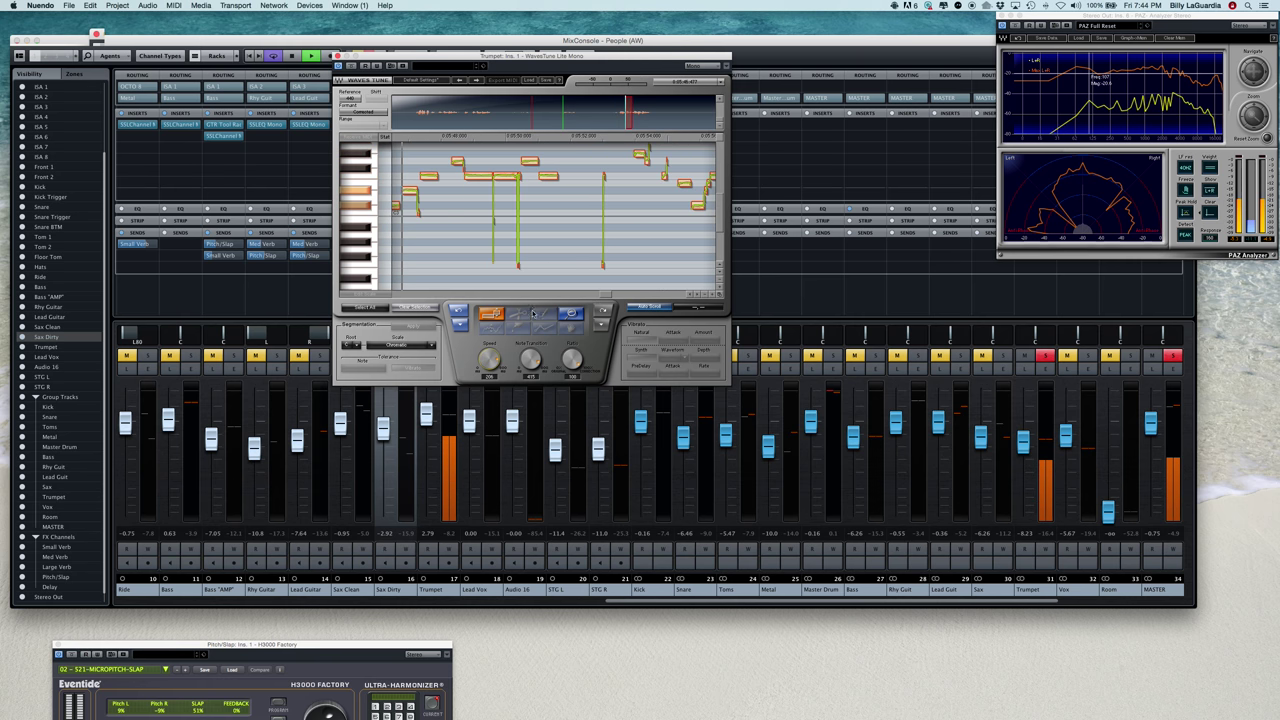
pyautogui.moveTo(457, 66); pyautogui.dragTo(567, 98)
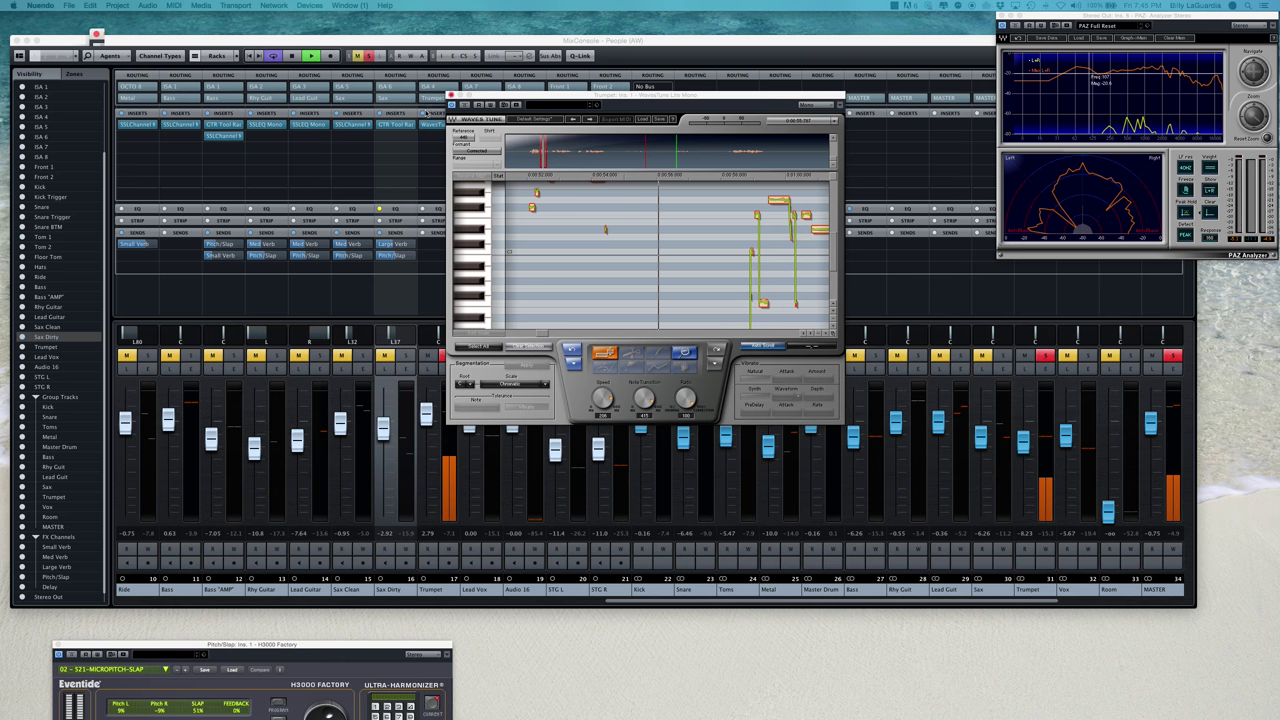
pyautogui.click(452, 94)
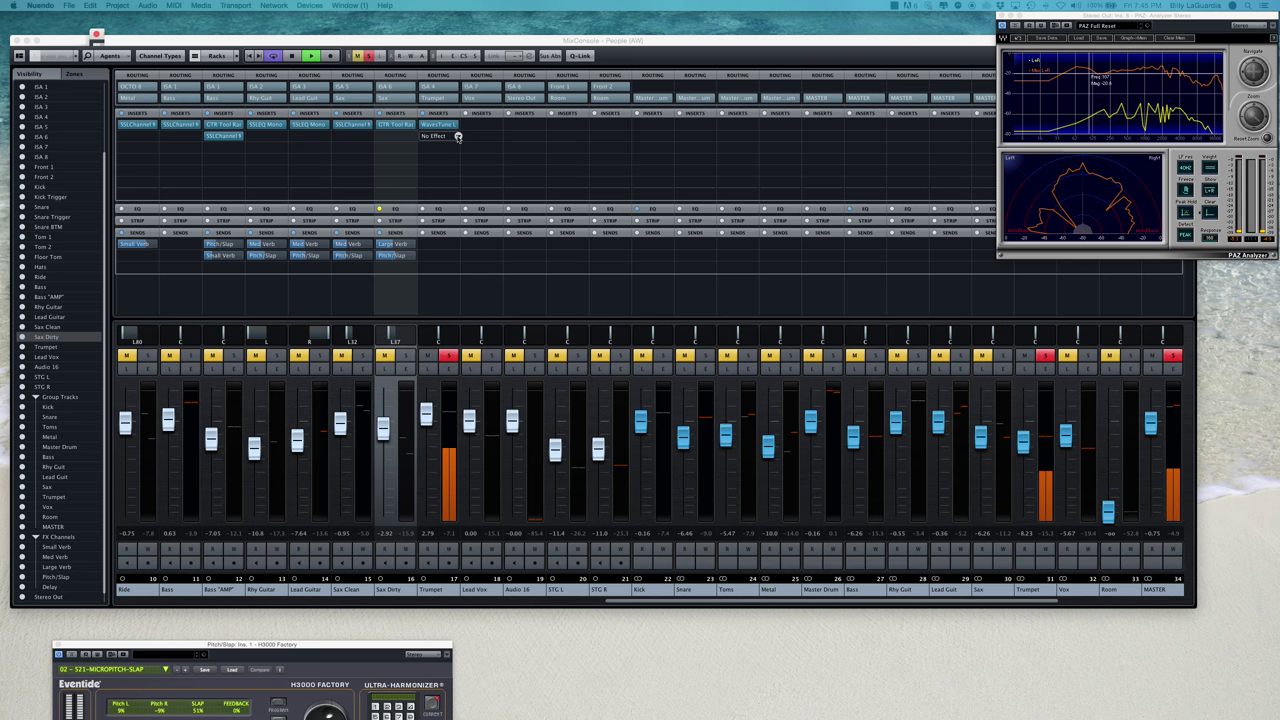
pyautogui.click(458, 136)
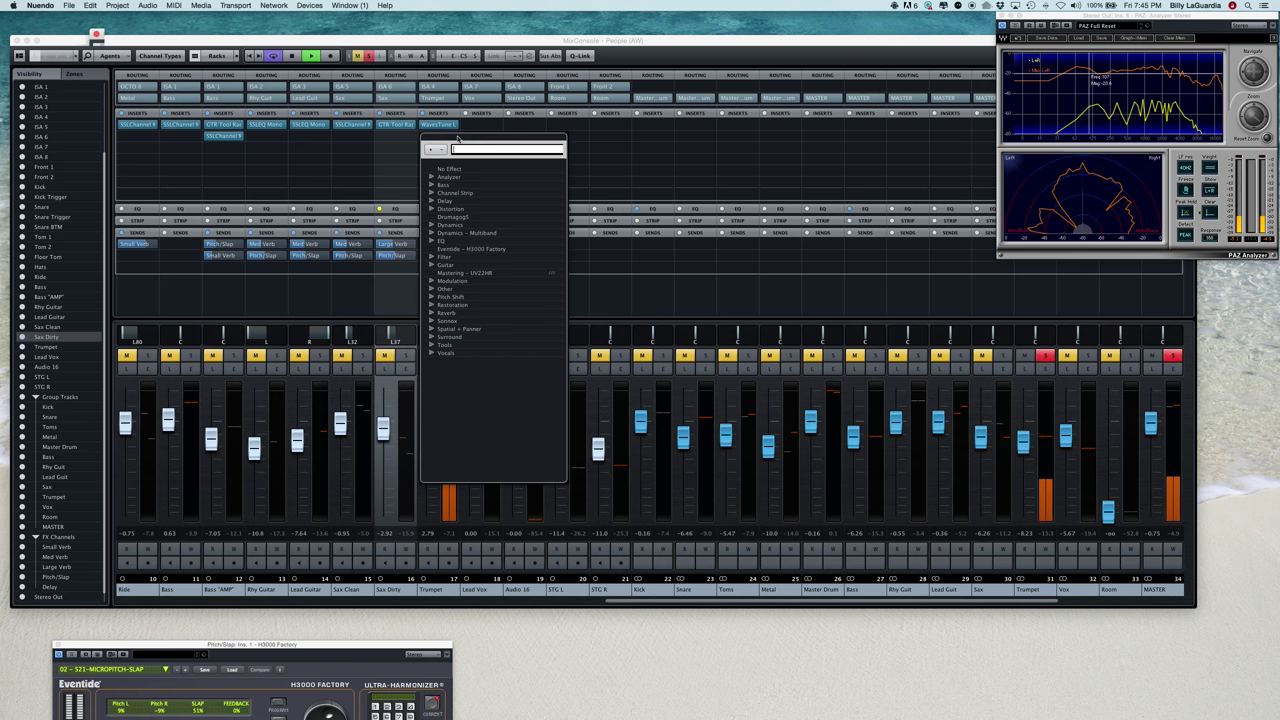
pyautogui.click(432, 193)
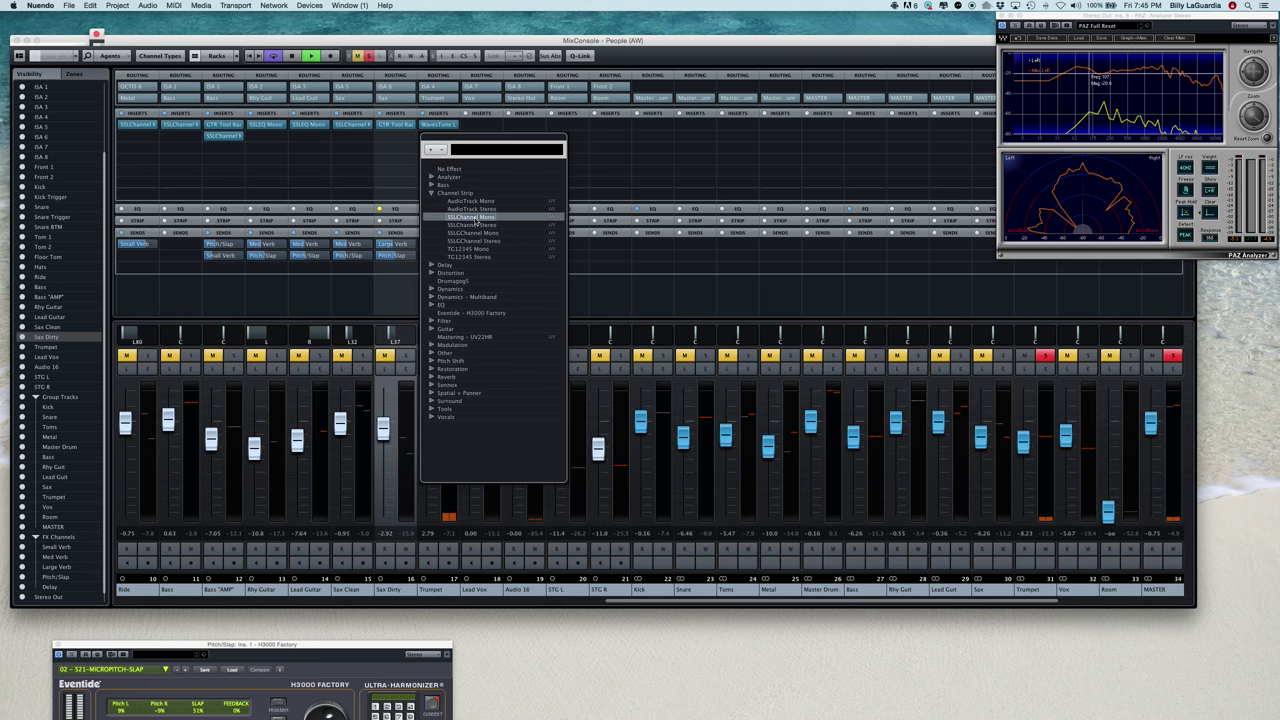
pyautogui.click(476, 219)
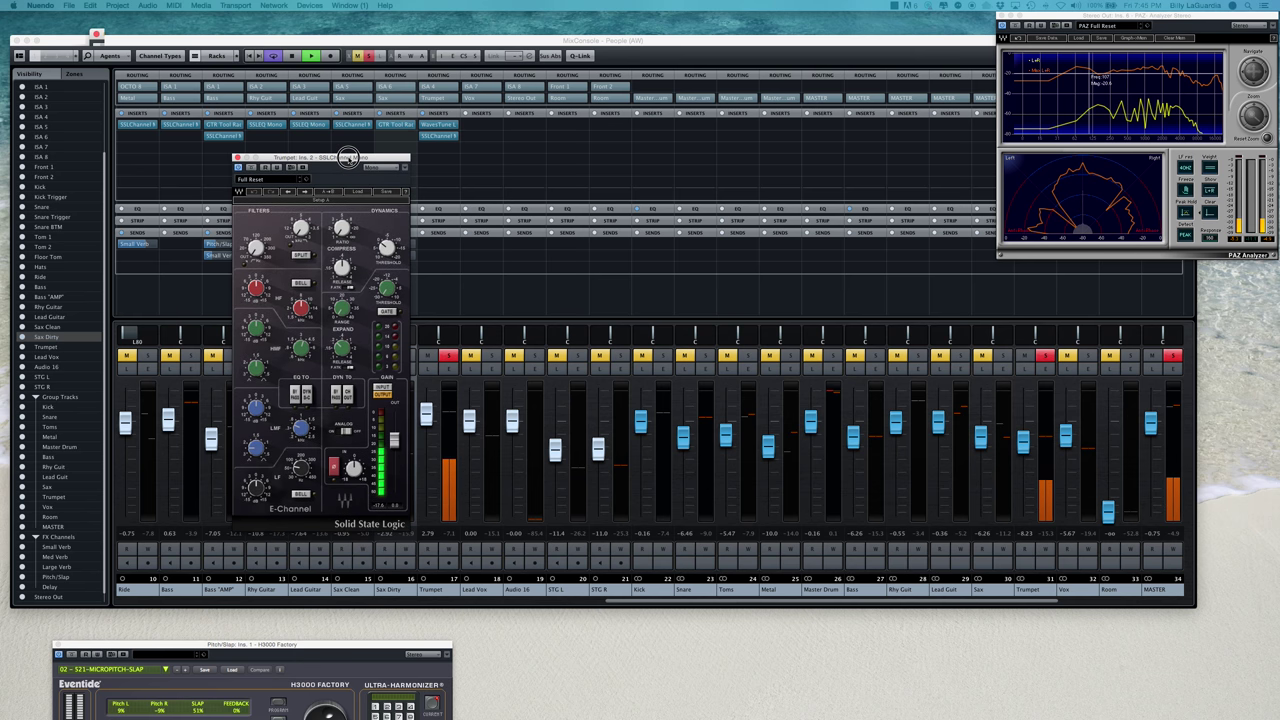
pyautogui.moveTo(346, 153); pyautogui.dragTo(328, 133)
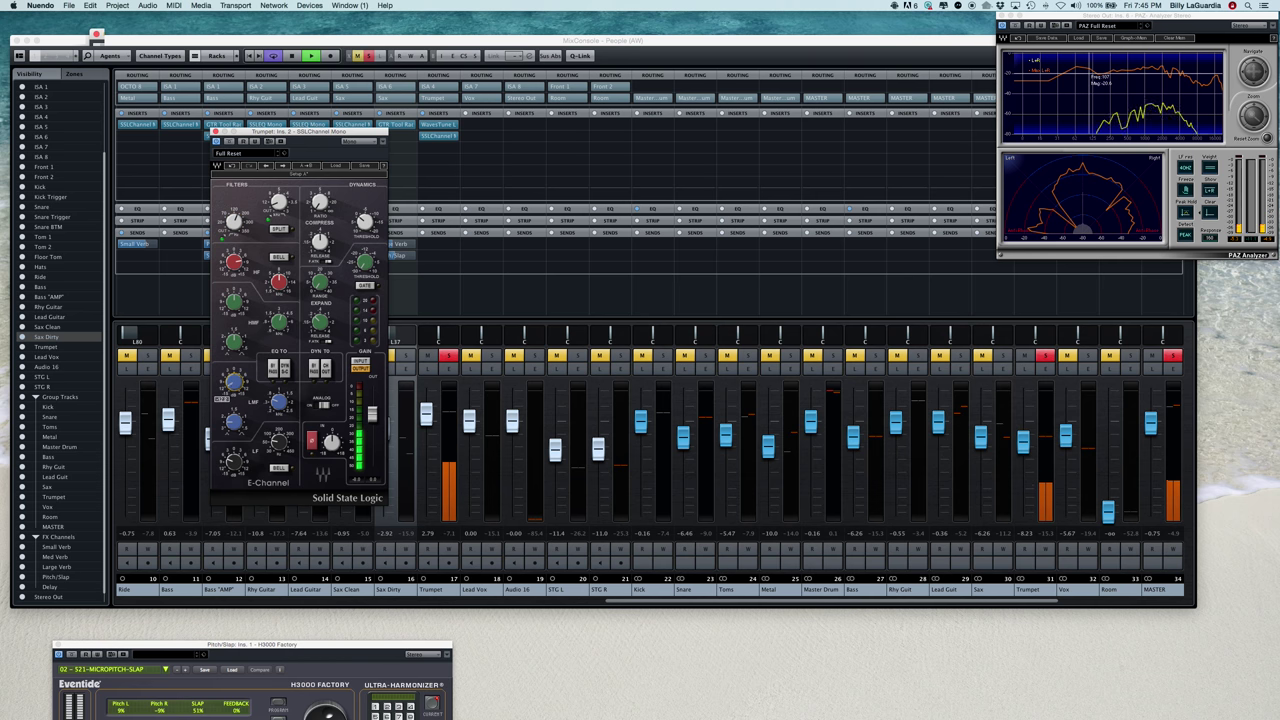
# Step: Adjust the low-mid EQ and the compressor's ratio and threshold in the Trumpet's SSLChannel, and close the plug-in
pyautogui.moveTo(282, 409); pyautogui.dragTo(280, 404)
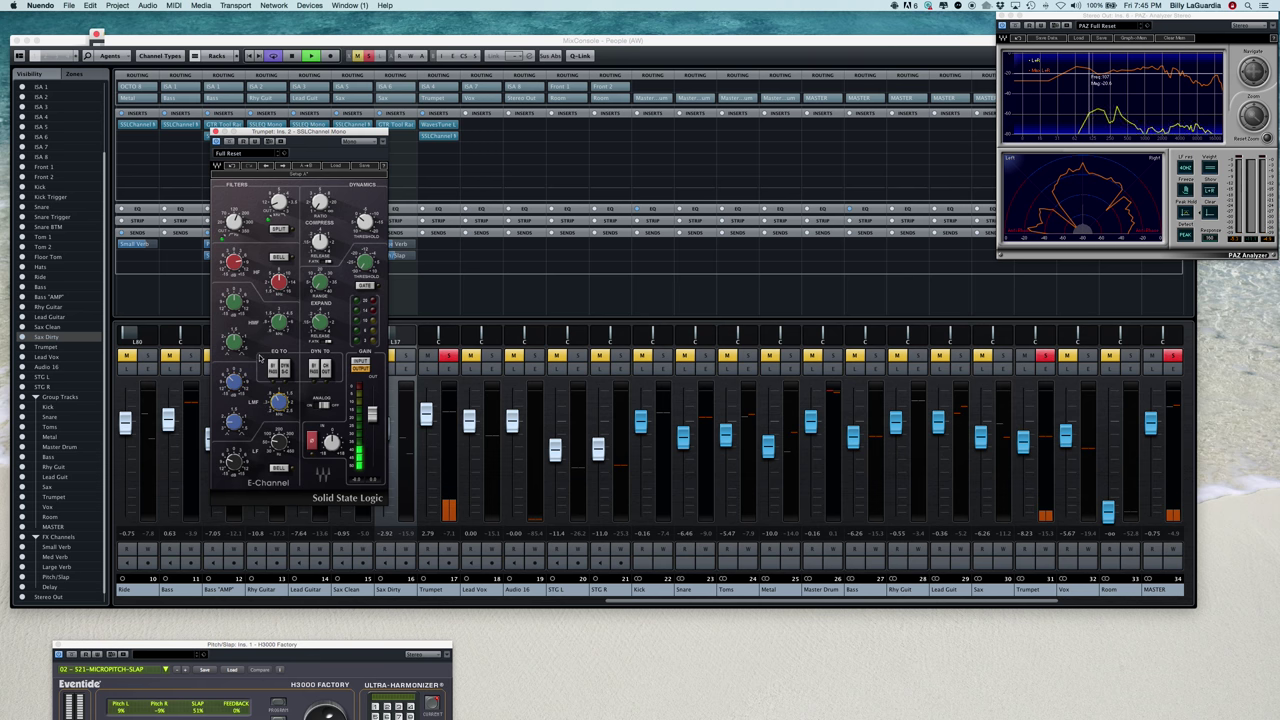
pyautogui.click(365, 222)
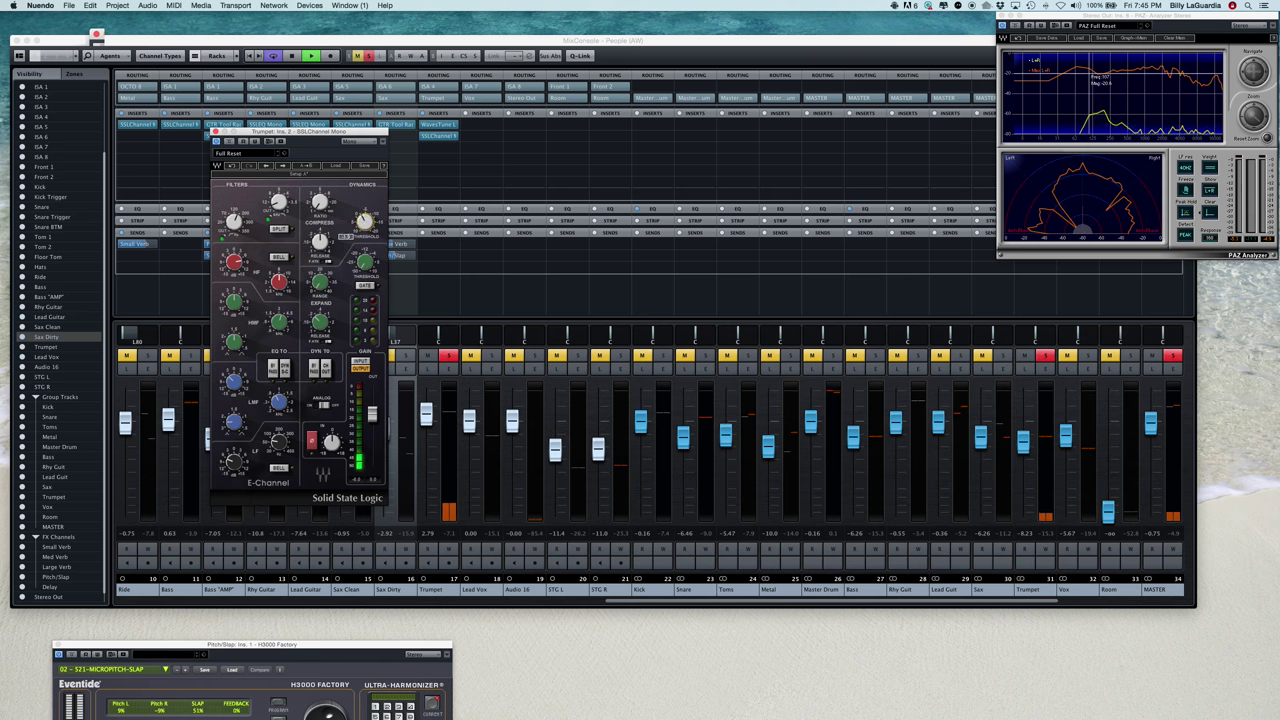
pyautogui.moveTo(314, 201); pyautogui.dragTo(319, 204)
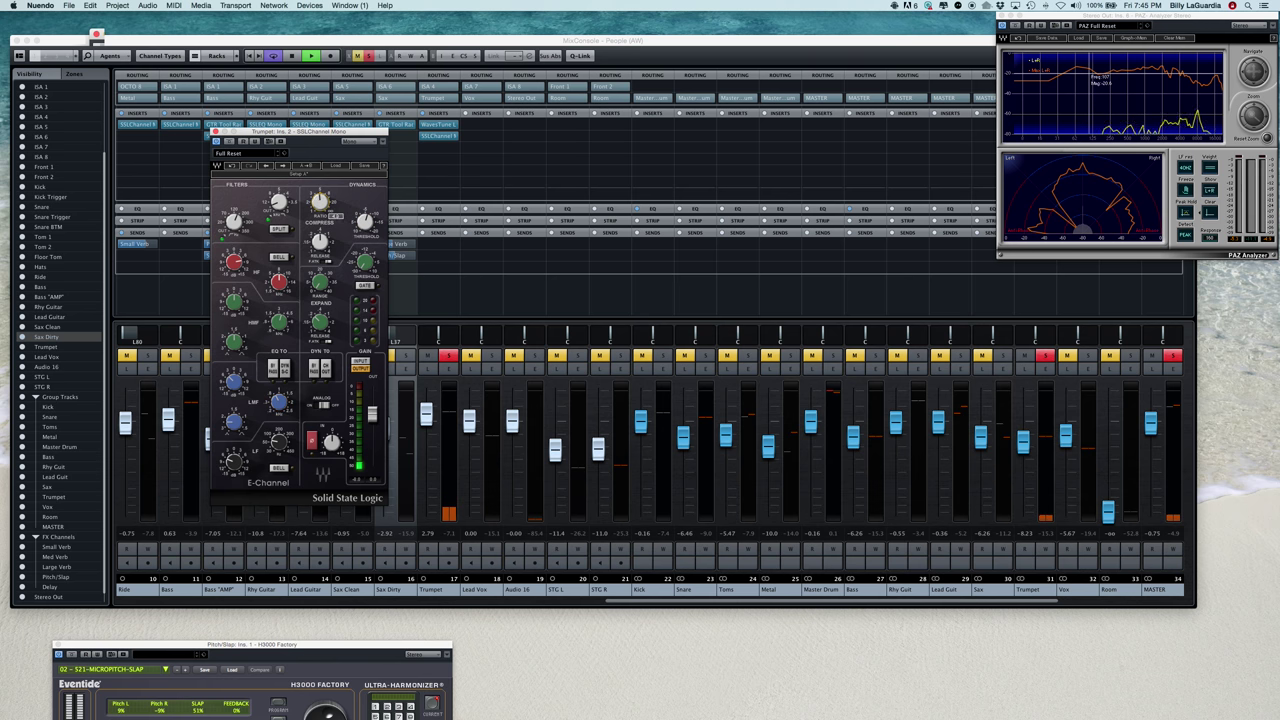
pyautogui.click(364, 221)
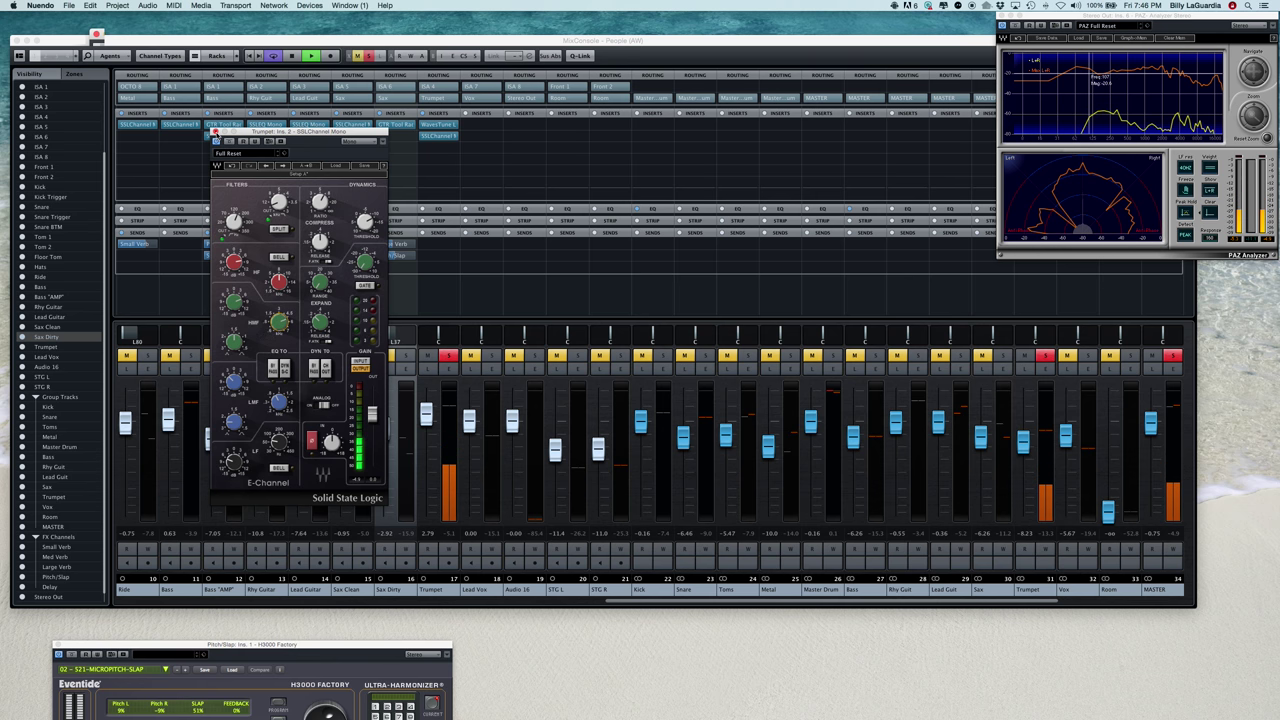
pyautogui.click(214, 132)
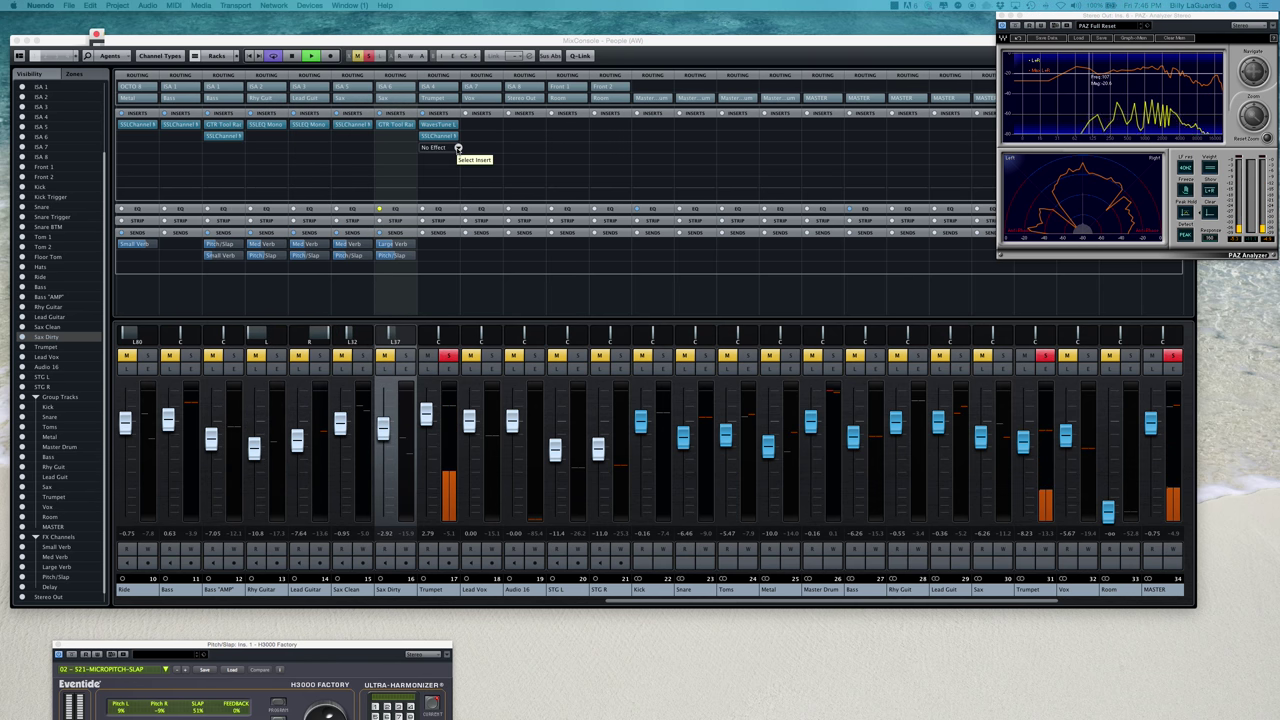
# Step: Activate a Pitch/Slap send on the Trumpet track and solo the Pitch/Slap effects channel during playback
pyautogui.click(430, 256)
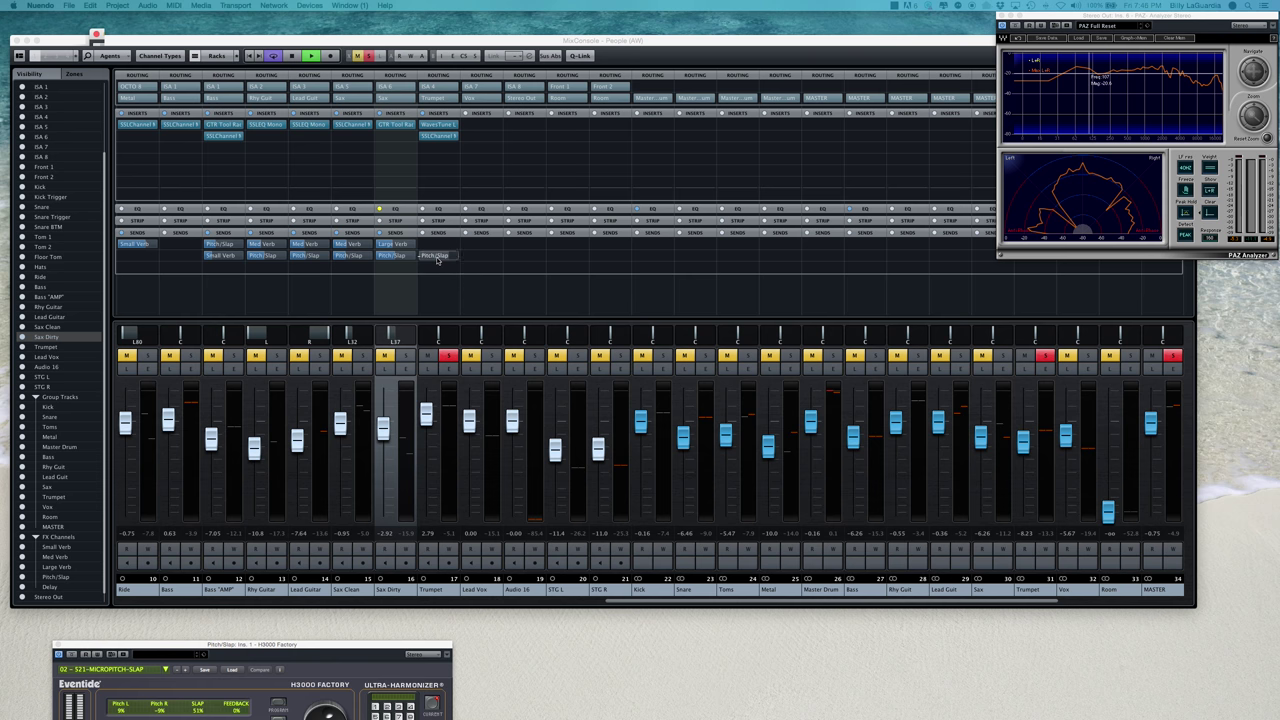
pyautogui.press('space')
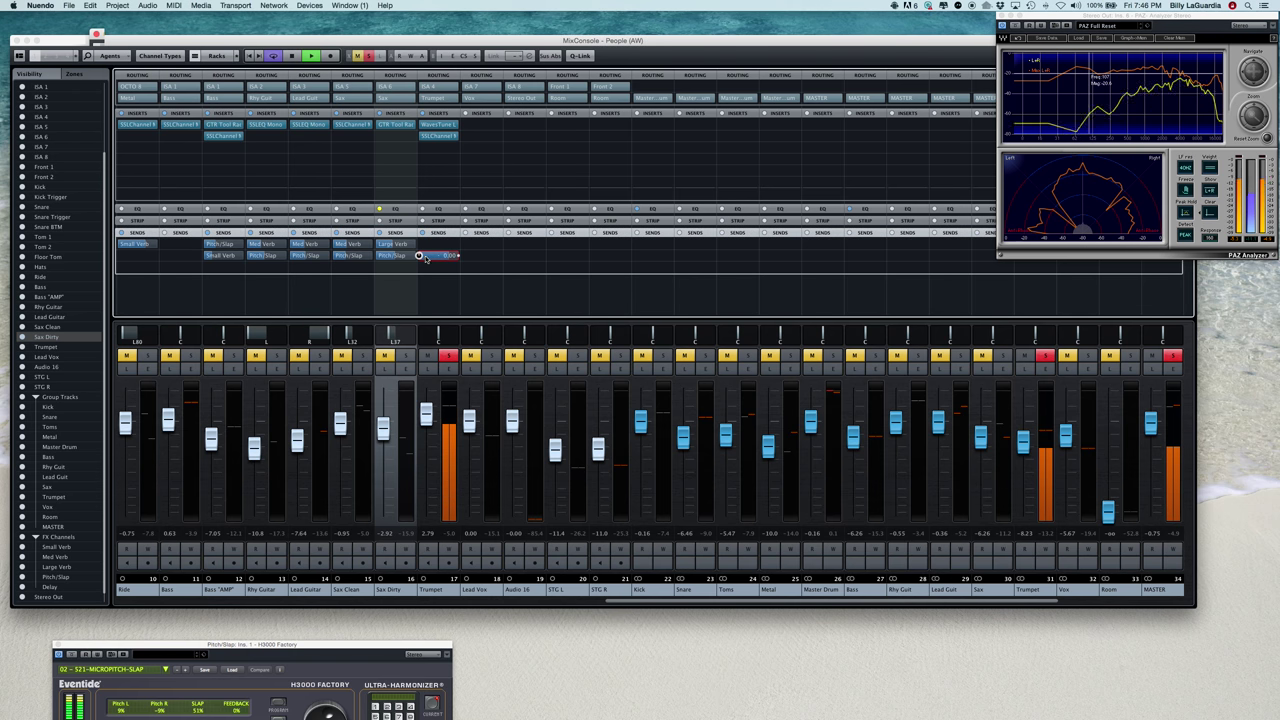
pyautogui.click(419, 256)
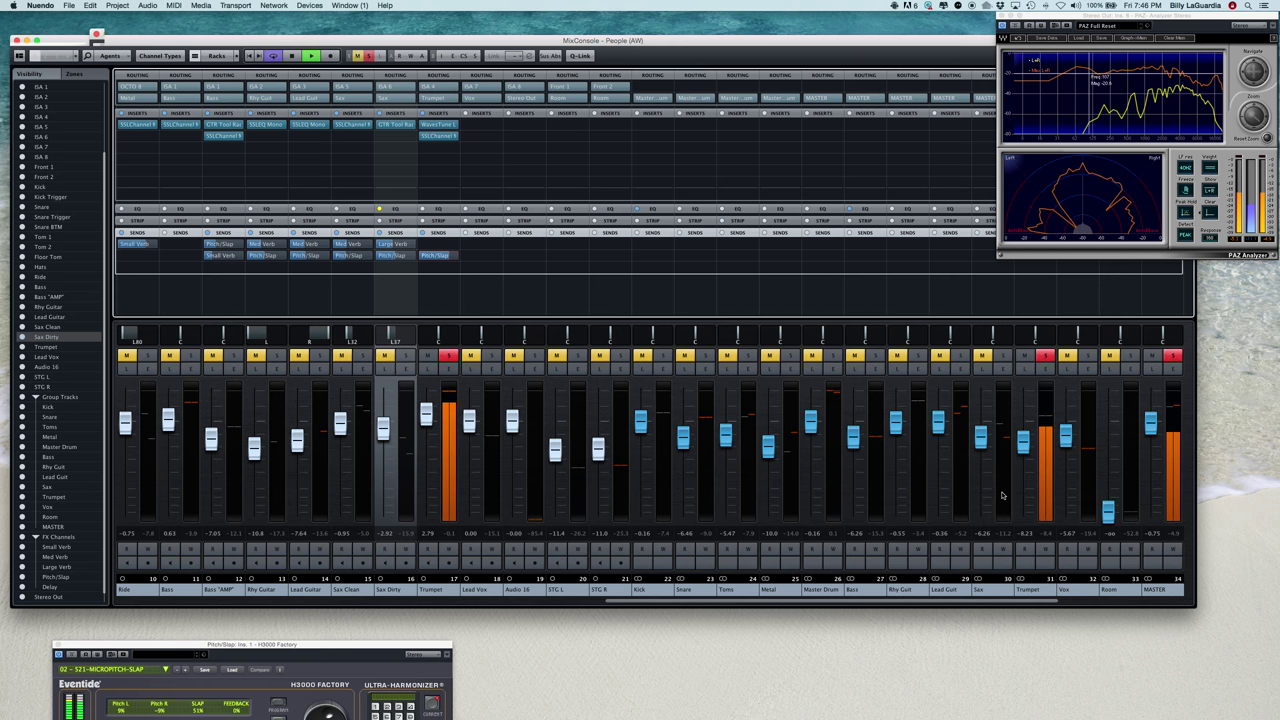
pyautogui.hscroll(1, 1010, 486)
pyautogui.hscroll(6, 1002, 494)
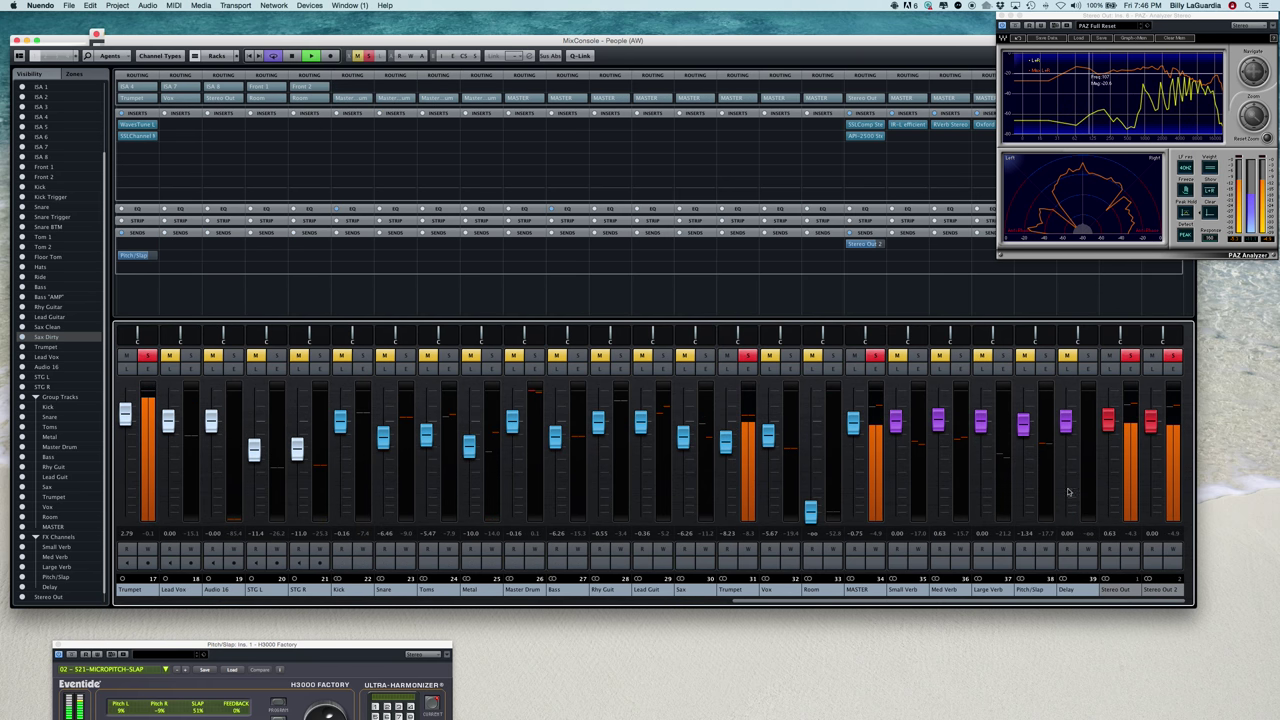
pyautogui.click(1044, 356)
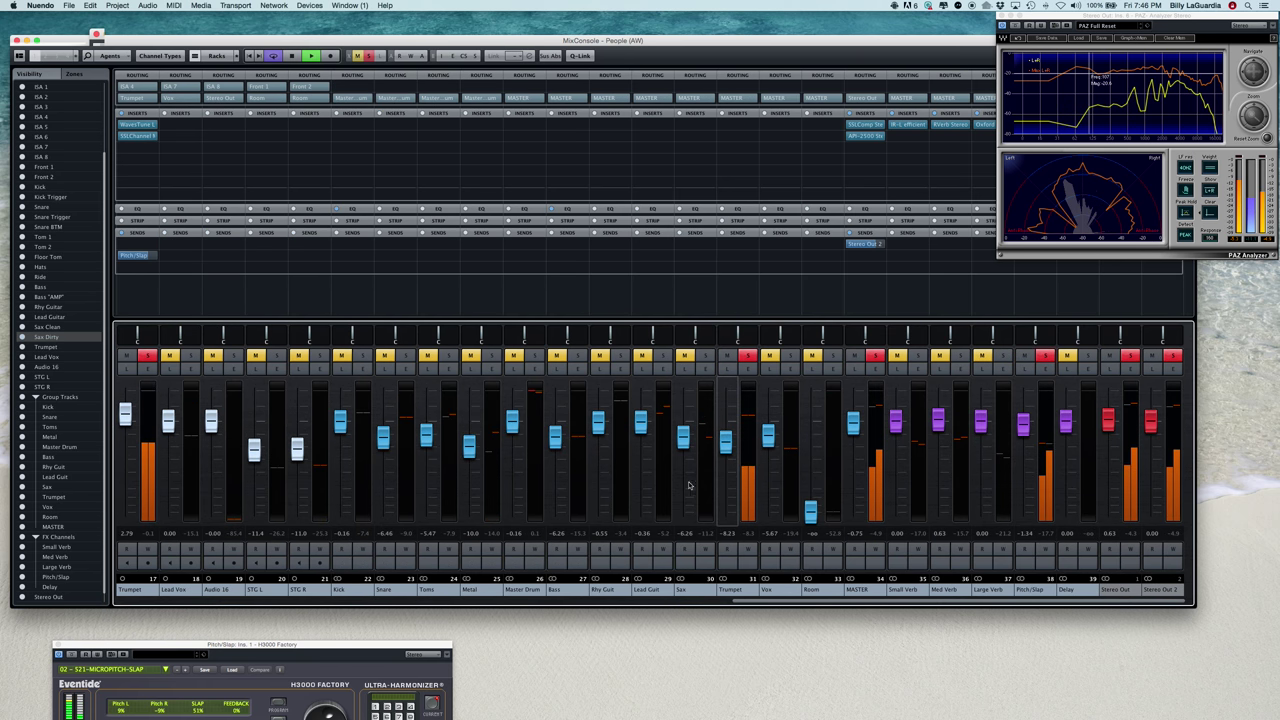
# Step: Lower the Trumpet's Pitch/Slap send to -14.5 dB and clear all solos and mutes
pyautogui.hscroll(-6, 682, 487)
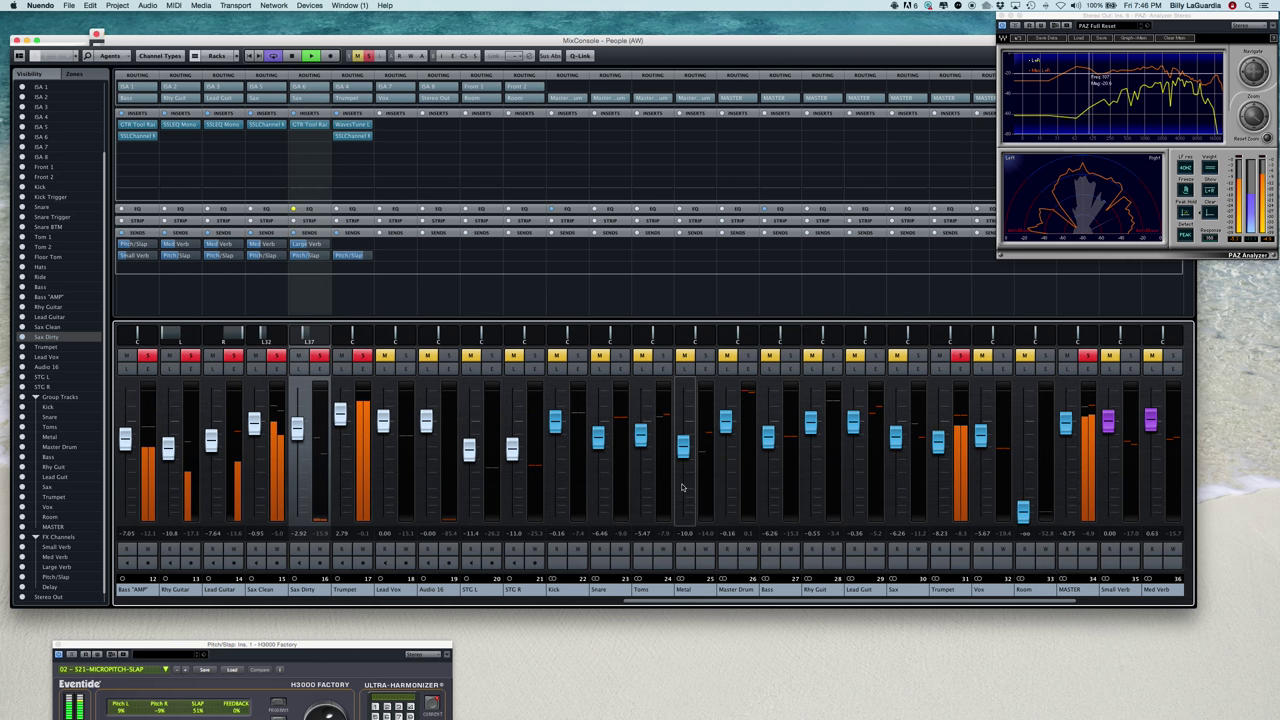
pyautogui.hscroll(-1, 413, 325)
pyautogui.click(440, 255)
pyautogui.moveTo(446, 255); pyautogui.dragTo(425, 254)
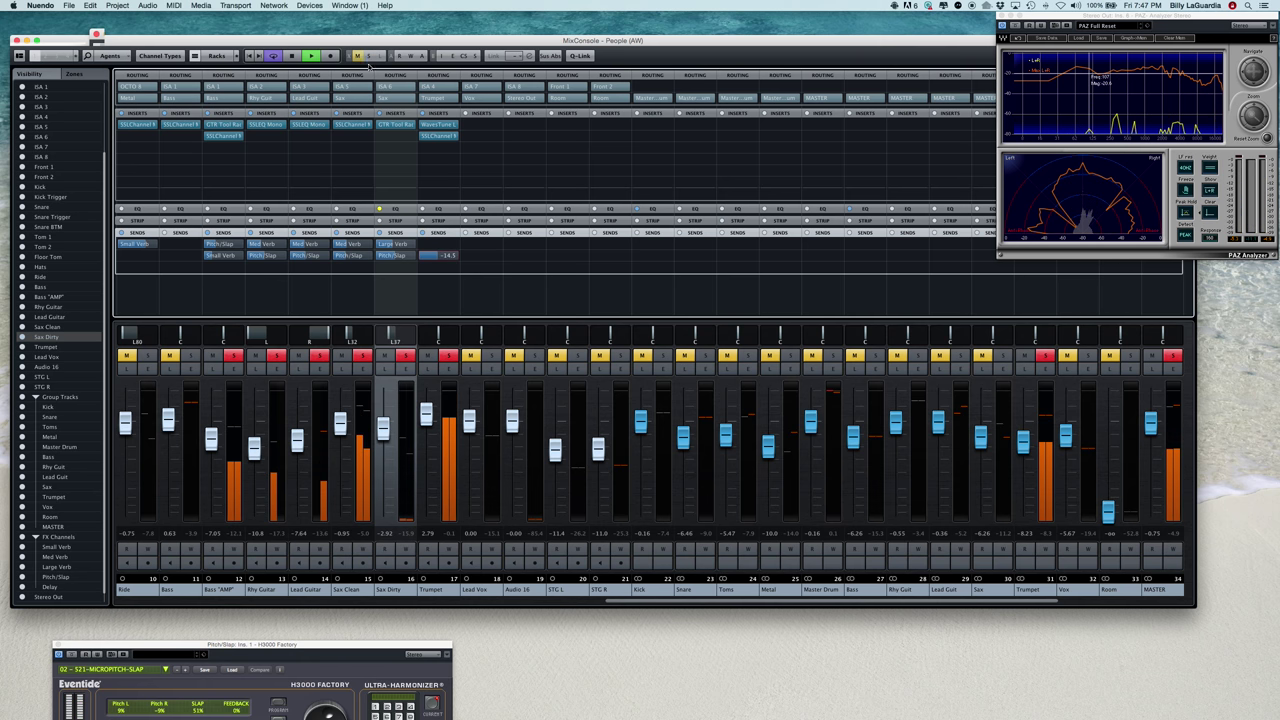
pyautogui.hotkey('alt', 'shift', 's')
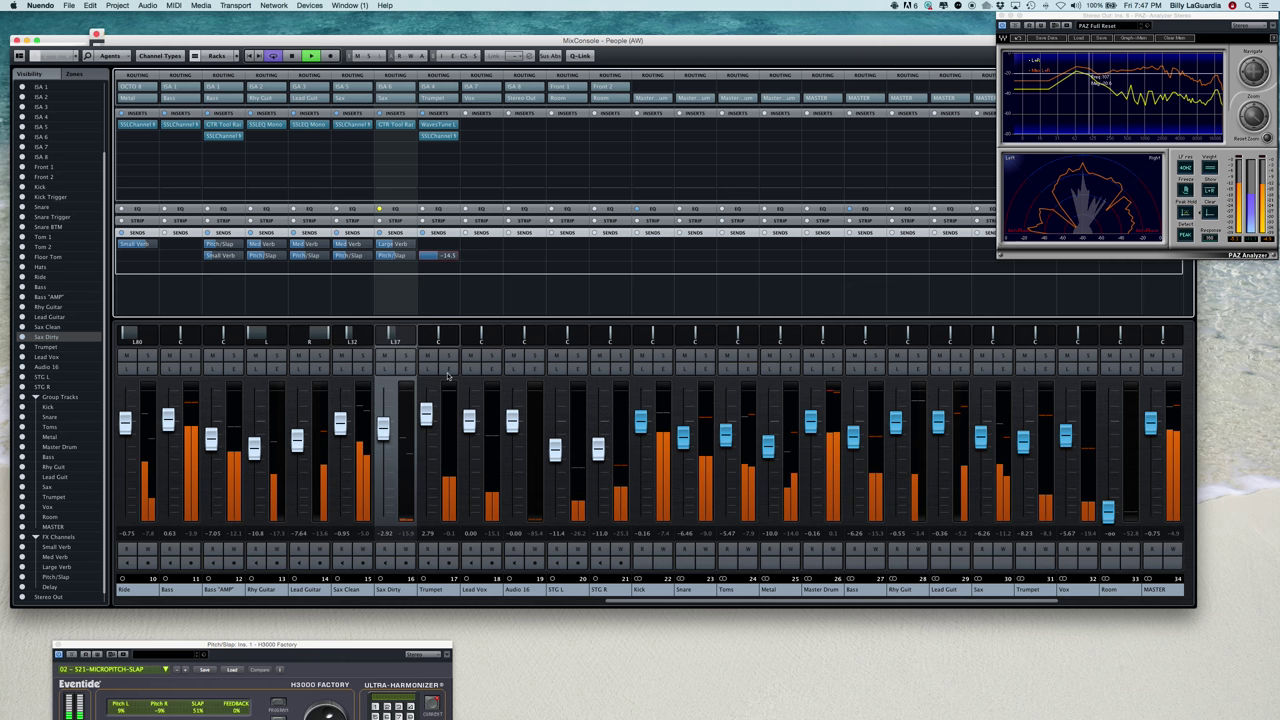
# Step: Pan the Trumpet track to L44 and raise the Trumpet group fader to about -1.71 dB in the full mix
pyautogui.moveTo(438, 342); pyautogui.dragTo(396, 342)
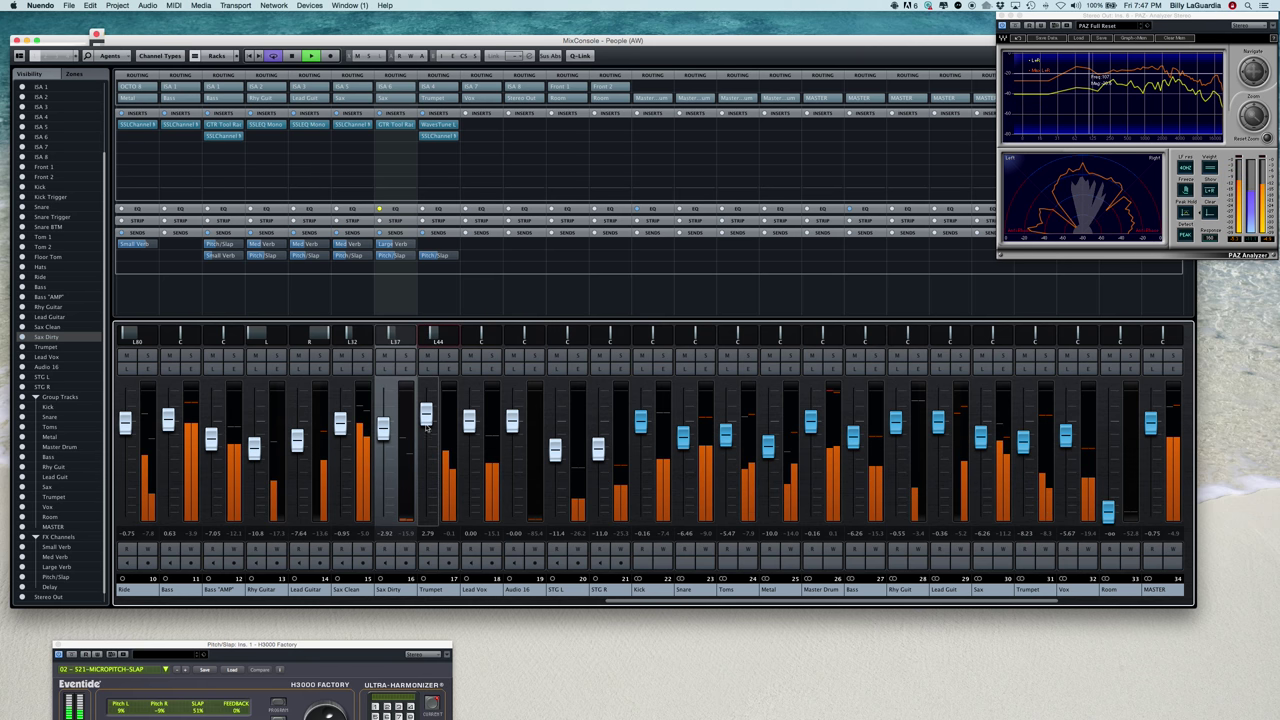
pyautogui.moveTo(1033, 450); pyautogui.dragTo(1028, 430)
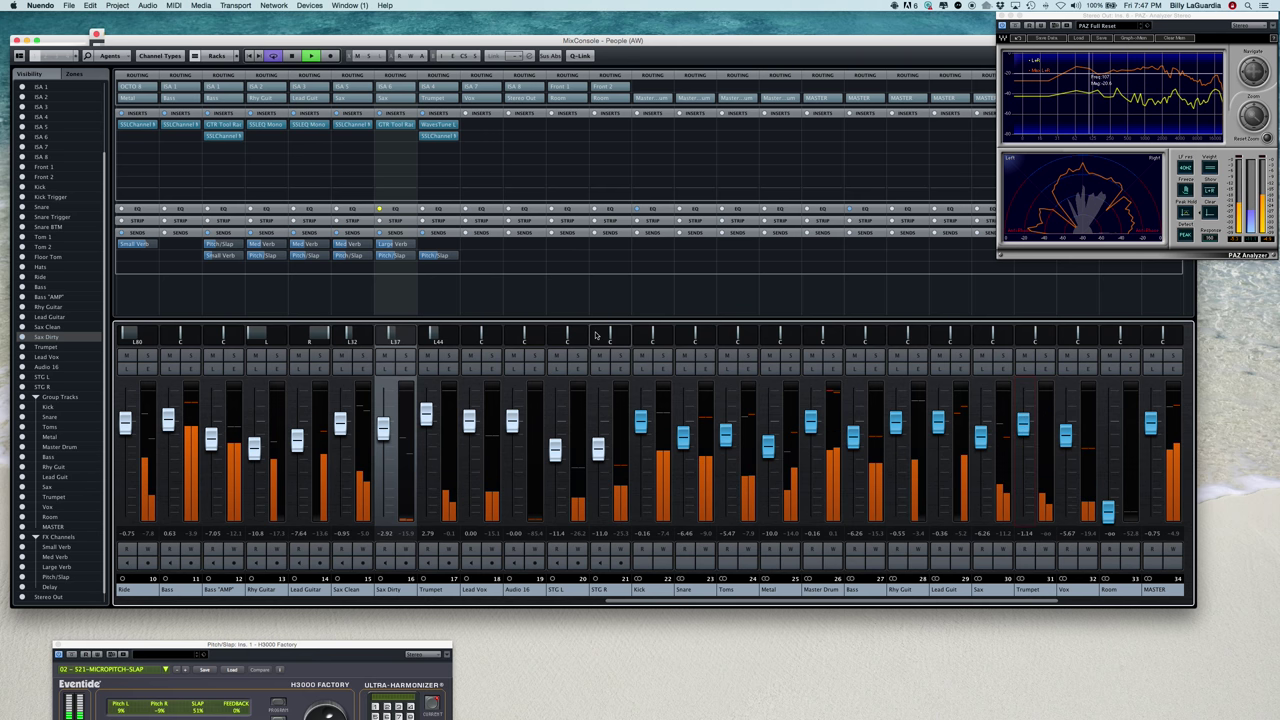
pyautogui.click(640, 388)
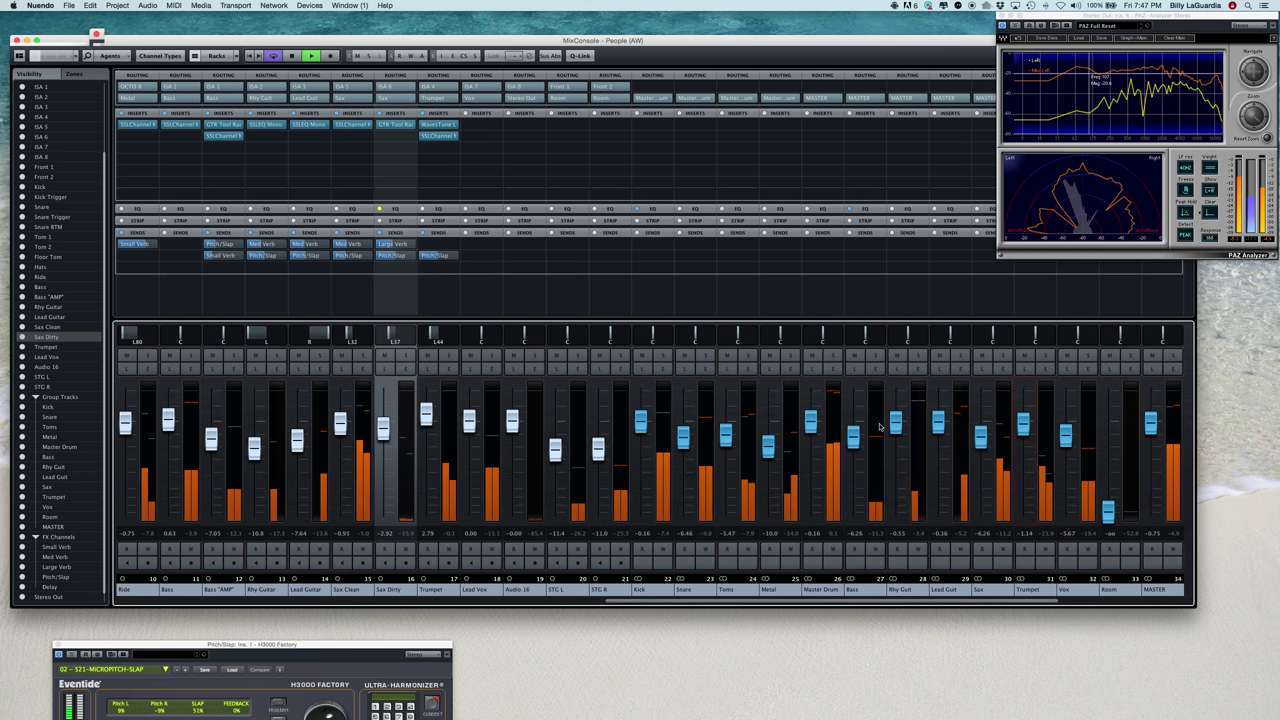
pyautogui.click(1021, 427)
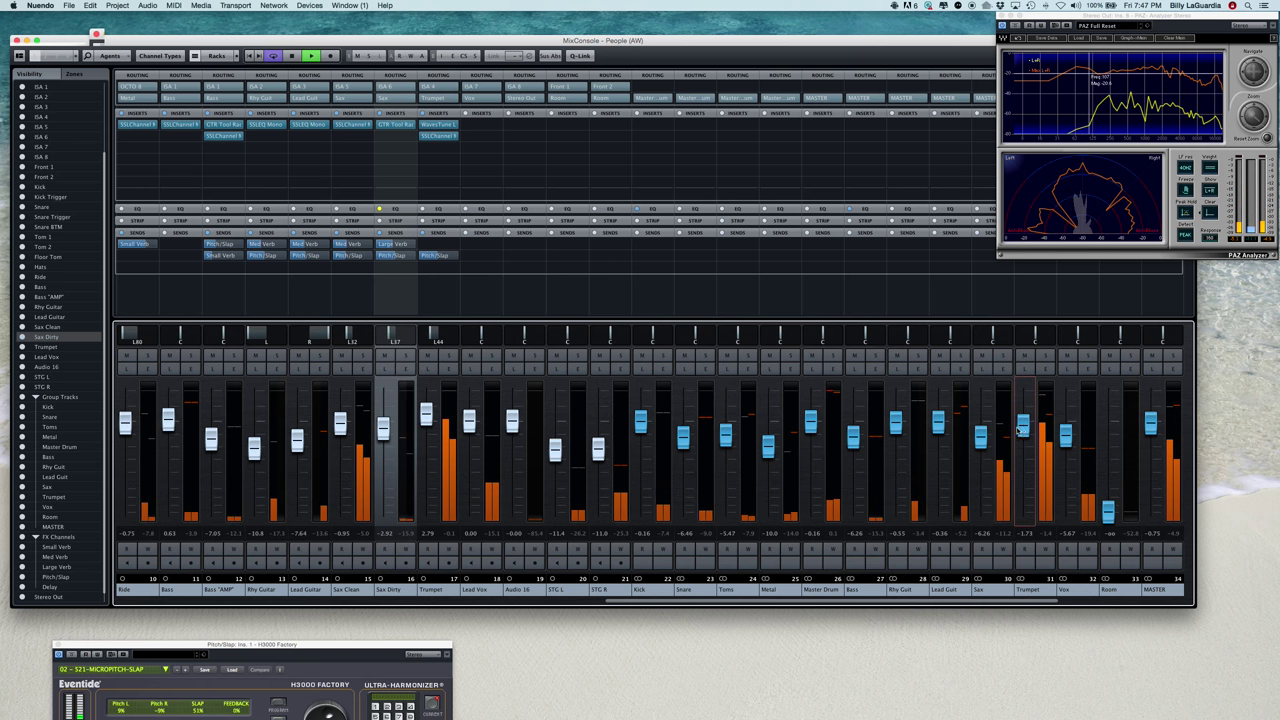
pyautogui.click(430, 256)
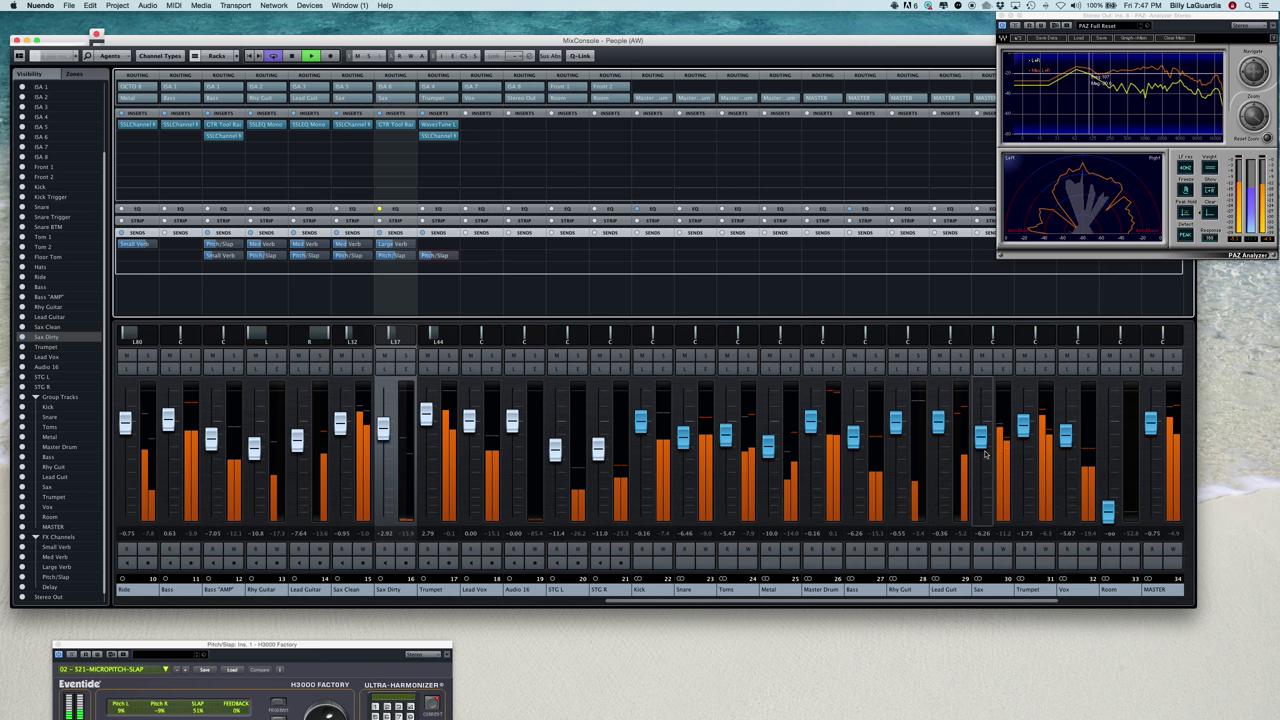
# Step: Lower the Sax group fader to -9.80 dB and the Trumpet group fader to -5.47 dB
pyautogui.moveTo(983, 434); pyautogui.dragTo(1023, 435)
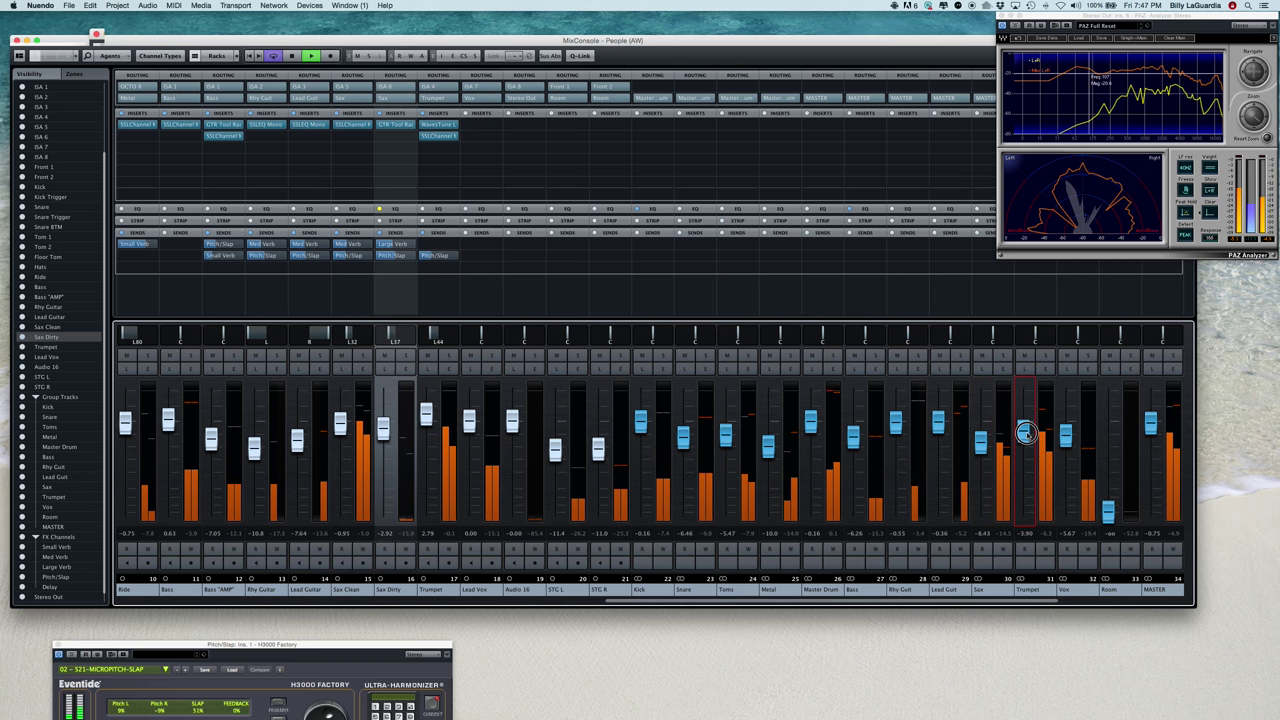
pyautogui.click(982, 443)
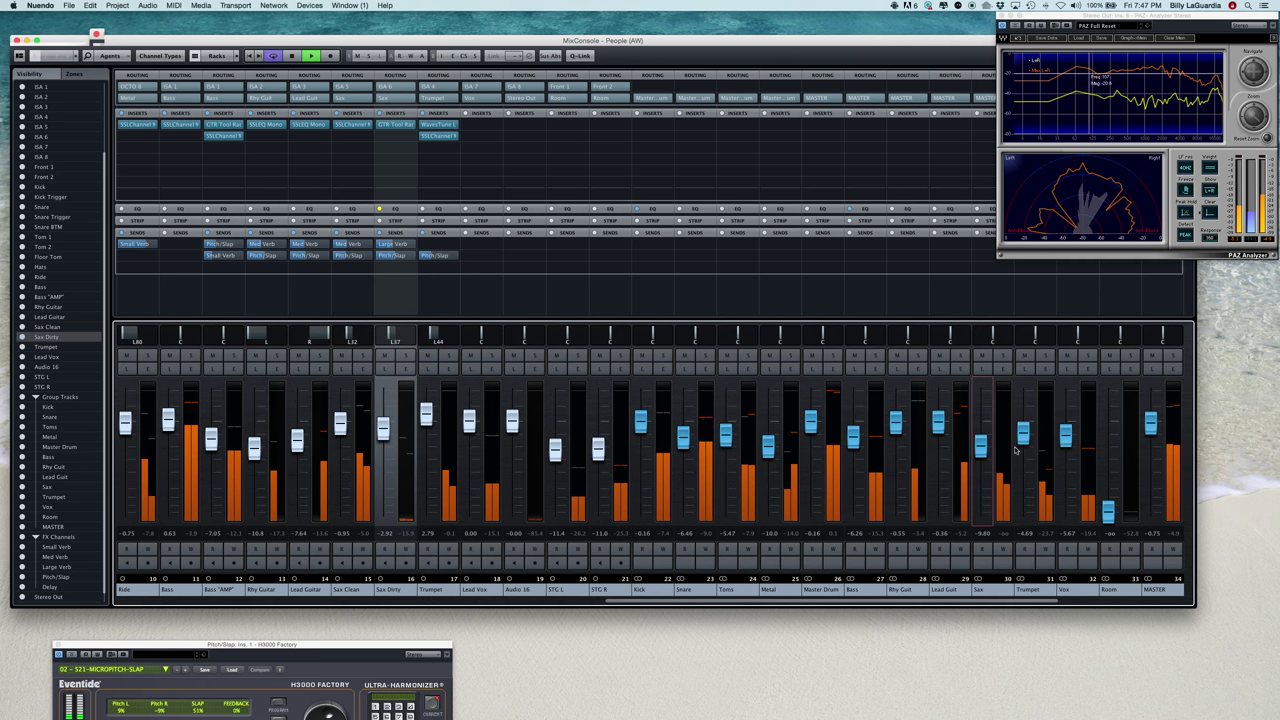
pyautogui.moveTo(1027, 444); pyautogui.dragTo(1027, 445)
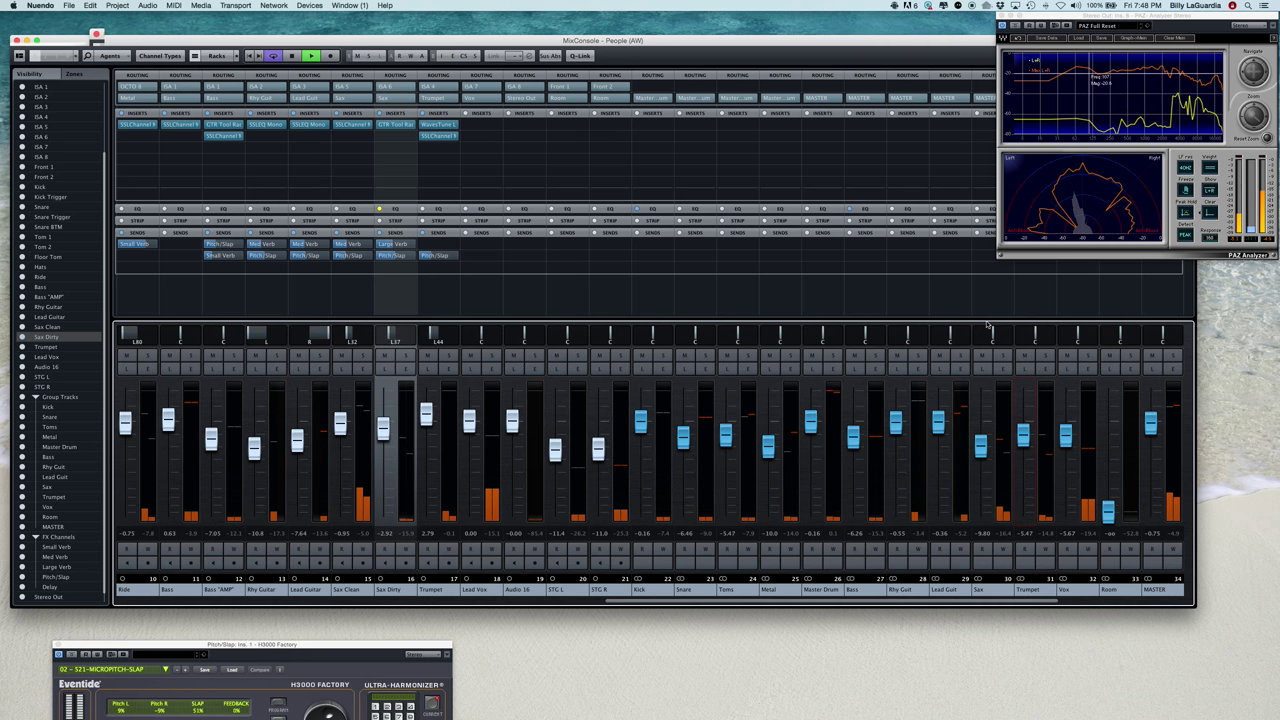
# Step: Raise the Vox group fader to 0.63 dB and the Lead Vox track fader to 1.81 dB
pyautogui.moveTo(1066, 433); pyautogui.dragTo(1067, 418)
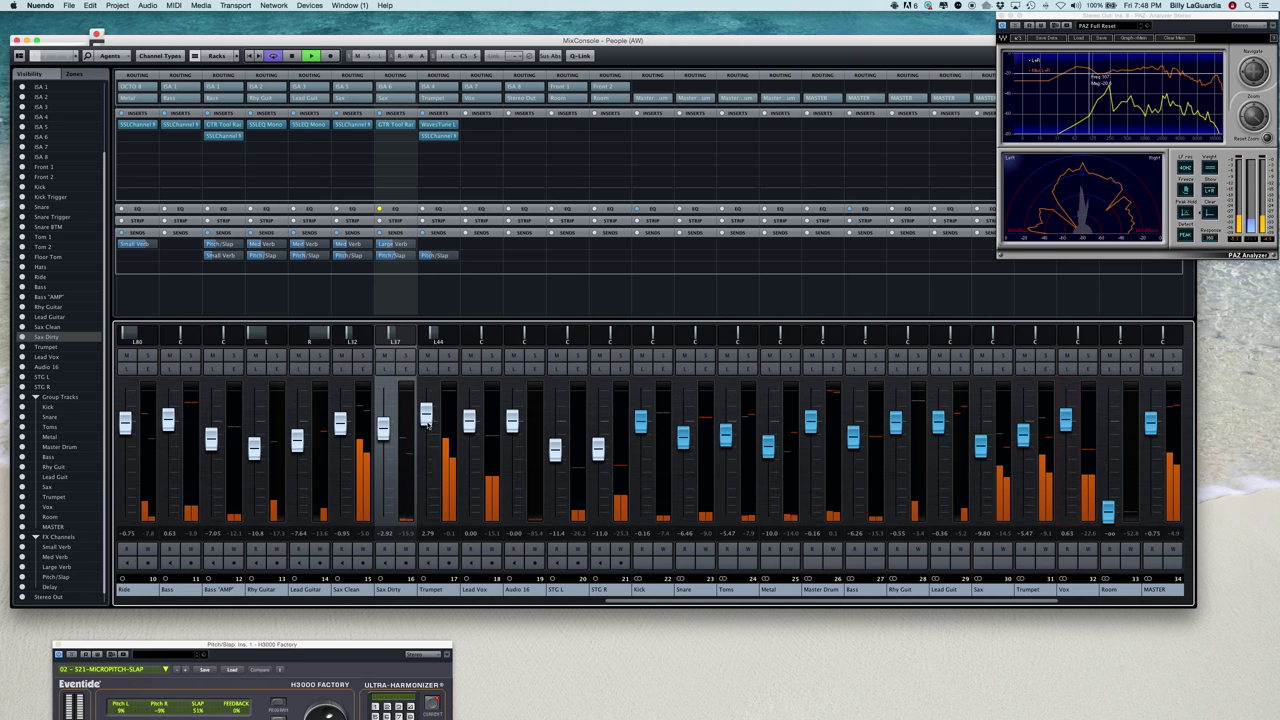
pyautogui.click(468, 424)
pyautogui.moveTo(468, 424); pyautogui.dragTo(468, 418)
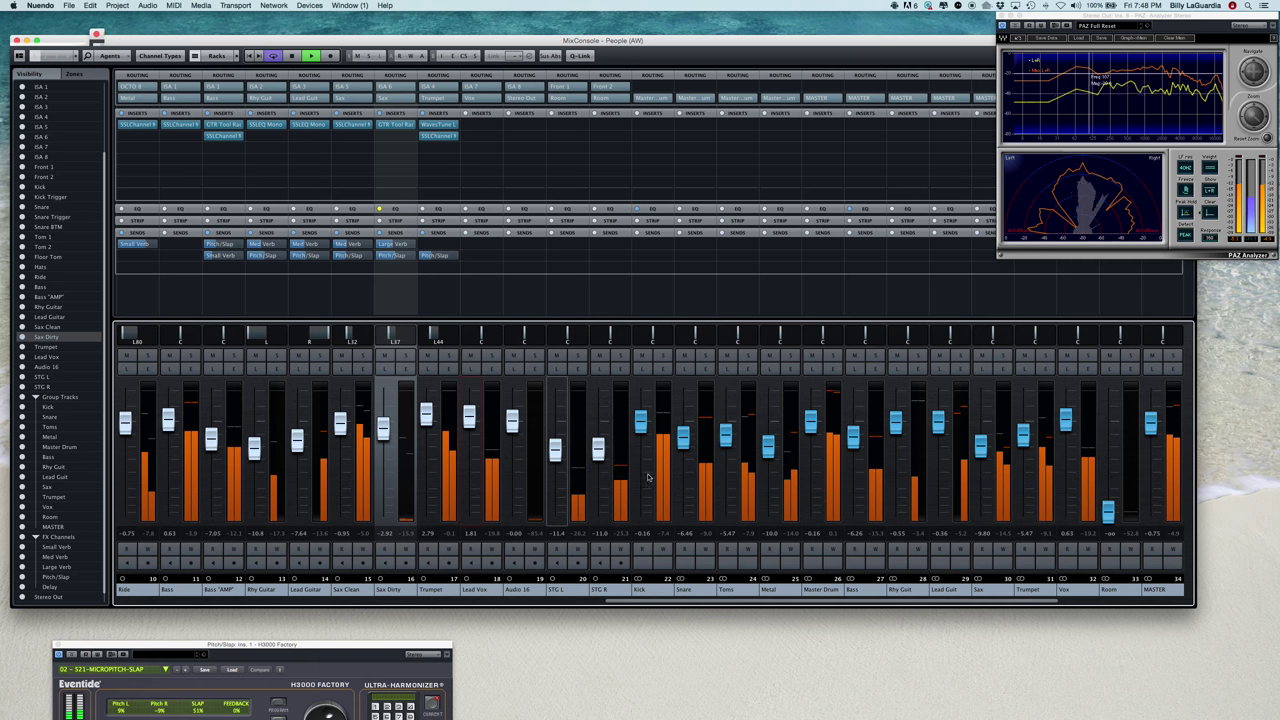
# Step: Lower the Sax group fader to -11.4 dB and the Trumpet group fader to -9.41 dB
pyautogui.moveTo(987, 453); pyautogui.dragTo(987, 465)
pyautogui.moveTo(1023, 435); pyautogui.dragTo(983, 449)
pyautogui.click(985, 455)
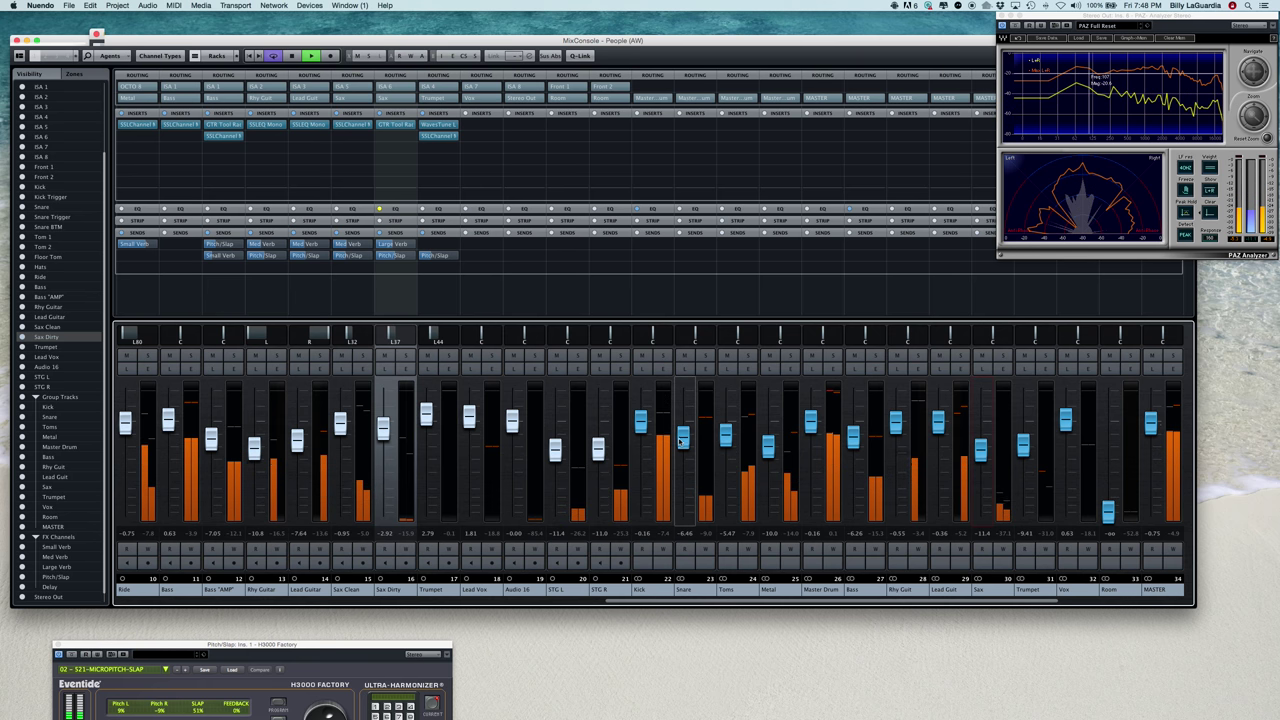
# Step: Lower the Toms group fader to -9.41 dB
pyautogui.hscroll(1, 684, 477)
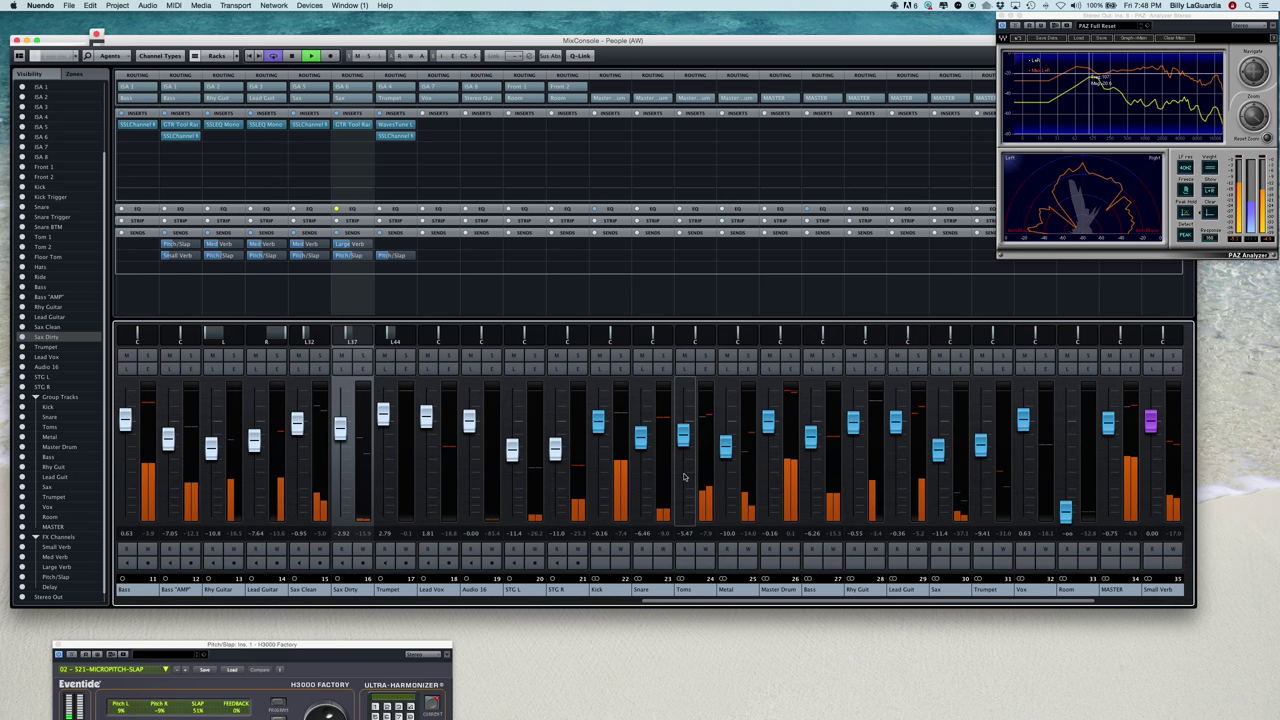
pyautogui.hscroll(6, 684, 477)
pyautogui.moveTo(426, 435); pyautogui.dragTo(427, 452)
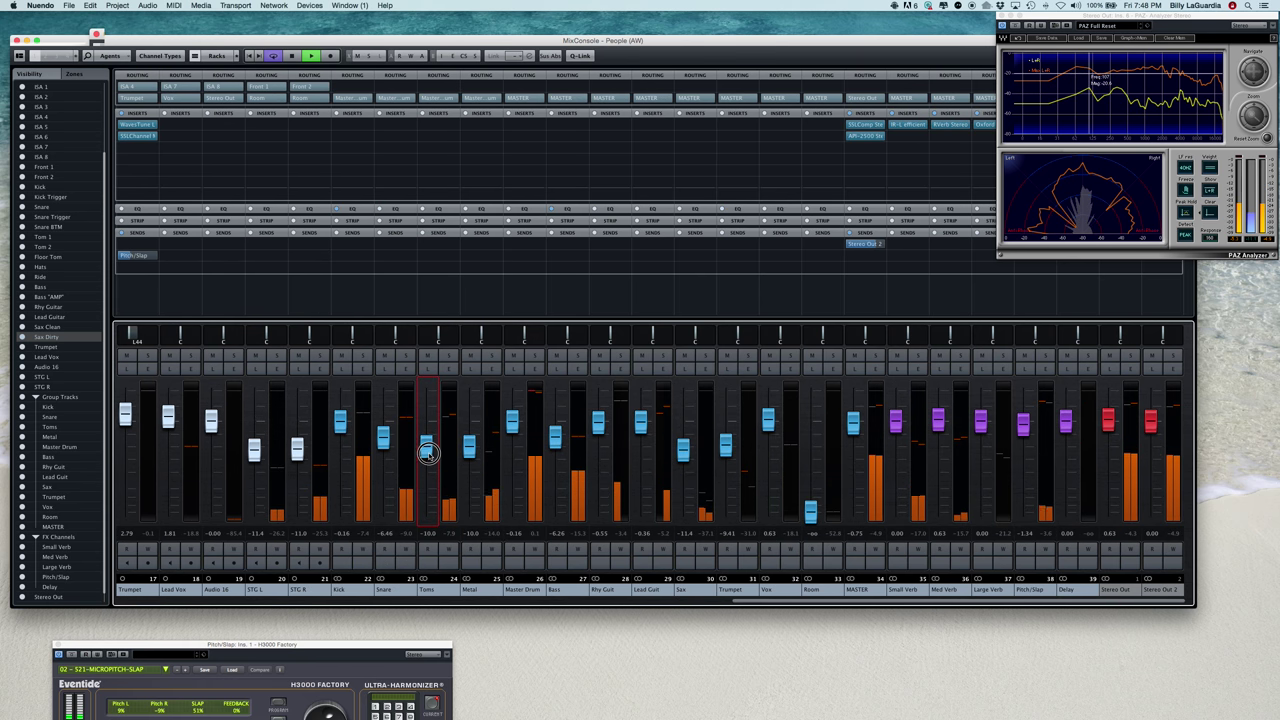
pyautogui.click(518, 496)
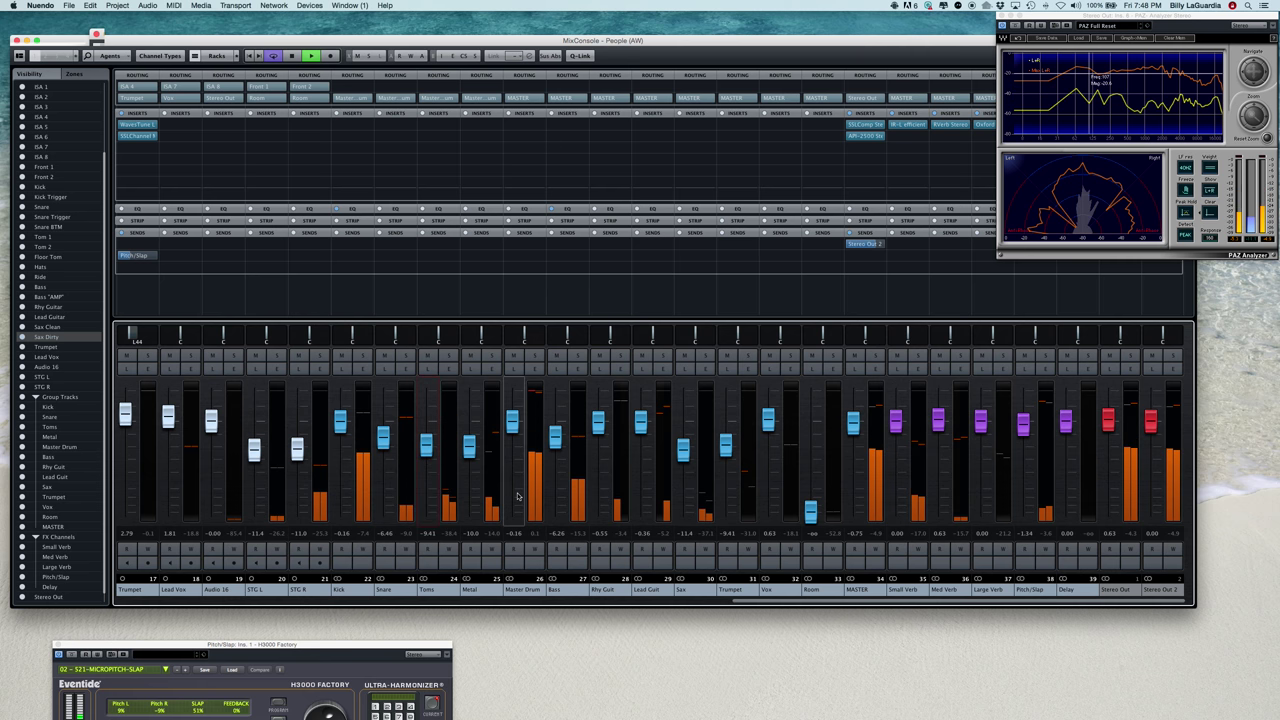
pyautogui.click(648, 478)
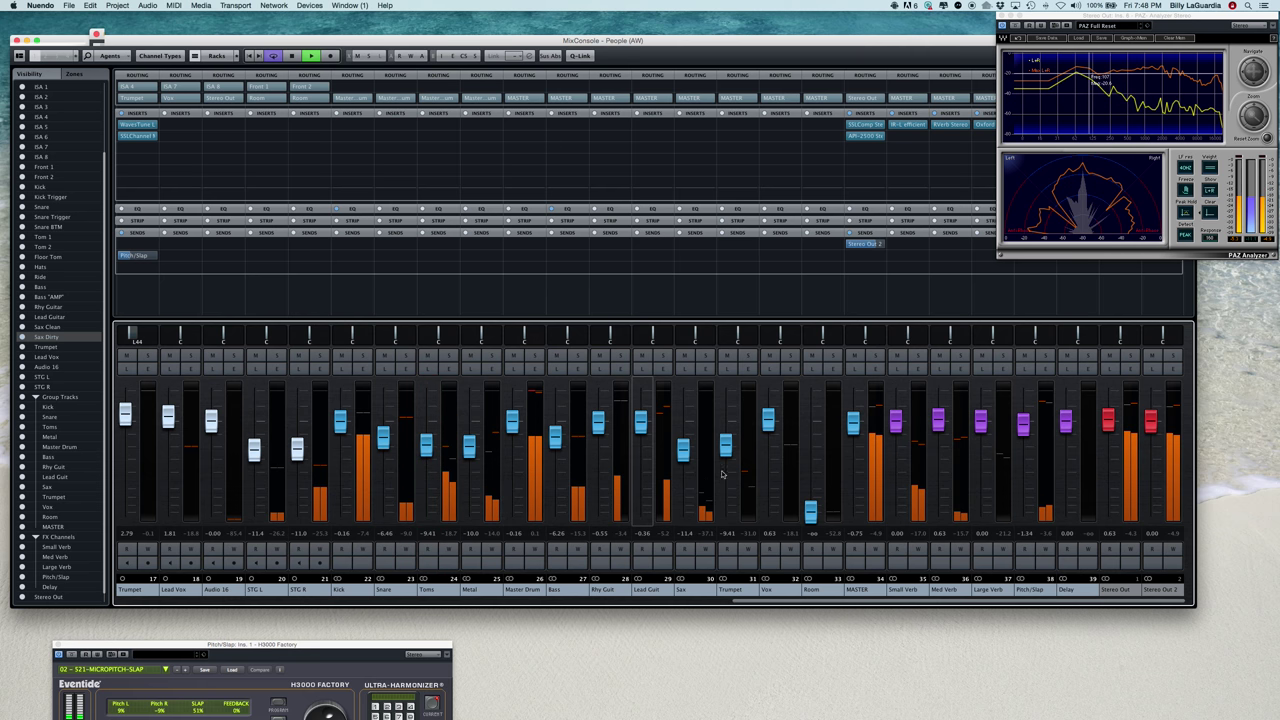
pyautogui.click(933, 381)
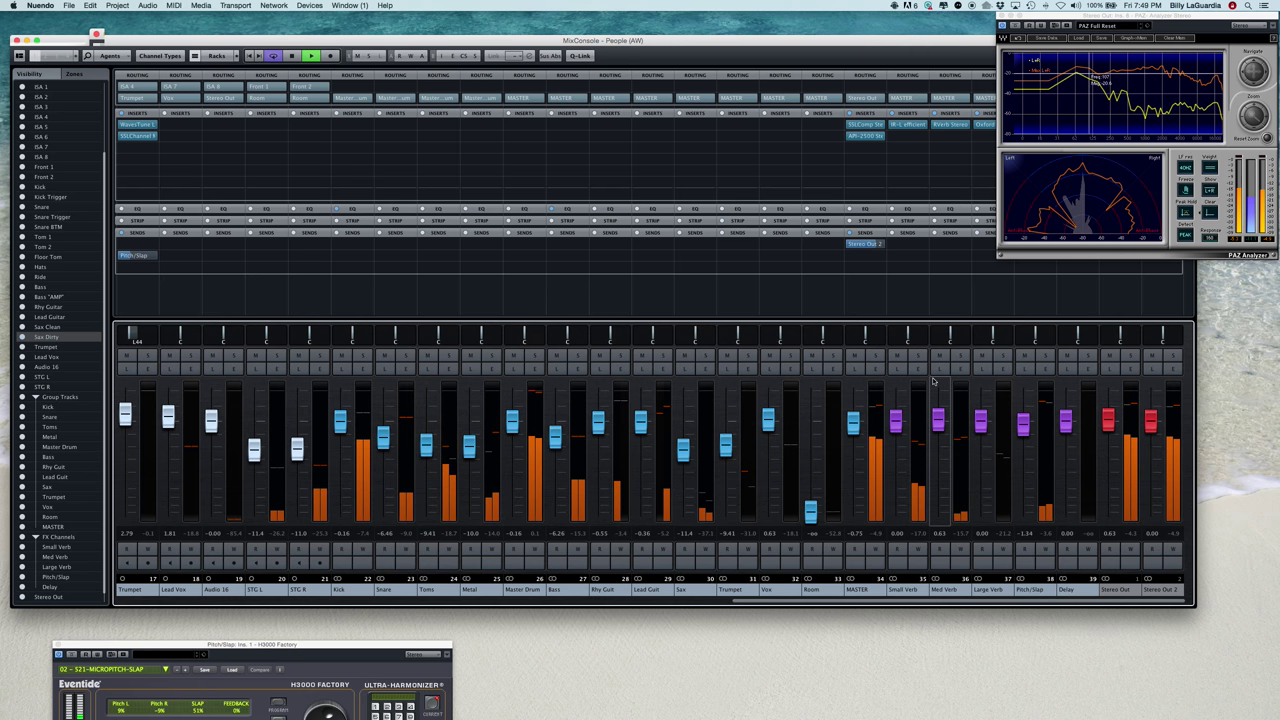
# Step: Mute the Small Verb, Med Verb, Large Verb and Pitch/Slap channels to hear the dry mix, and unmute them all
pyautogui.click(901, 360)
pyautogui.click(897, 356)
pyautogui.click(939, 356)
pyautogui.click(982, 356)
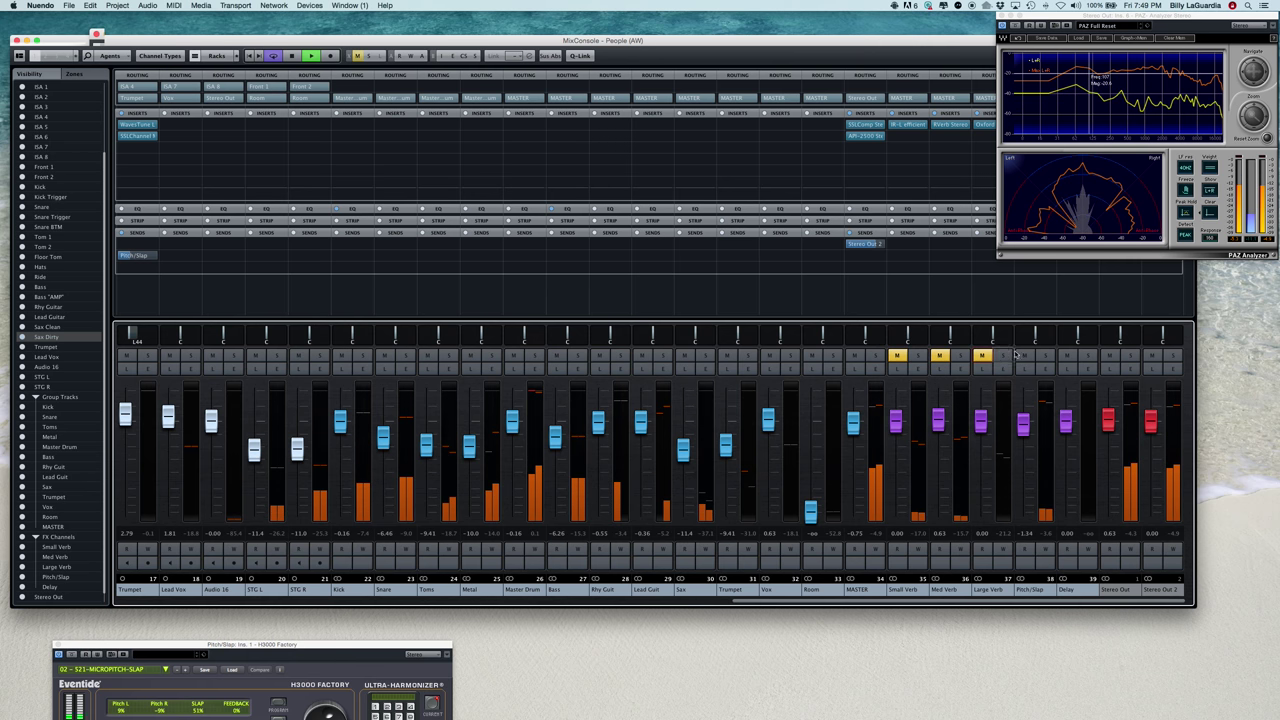
pyautogui.click(1025, 356)
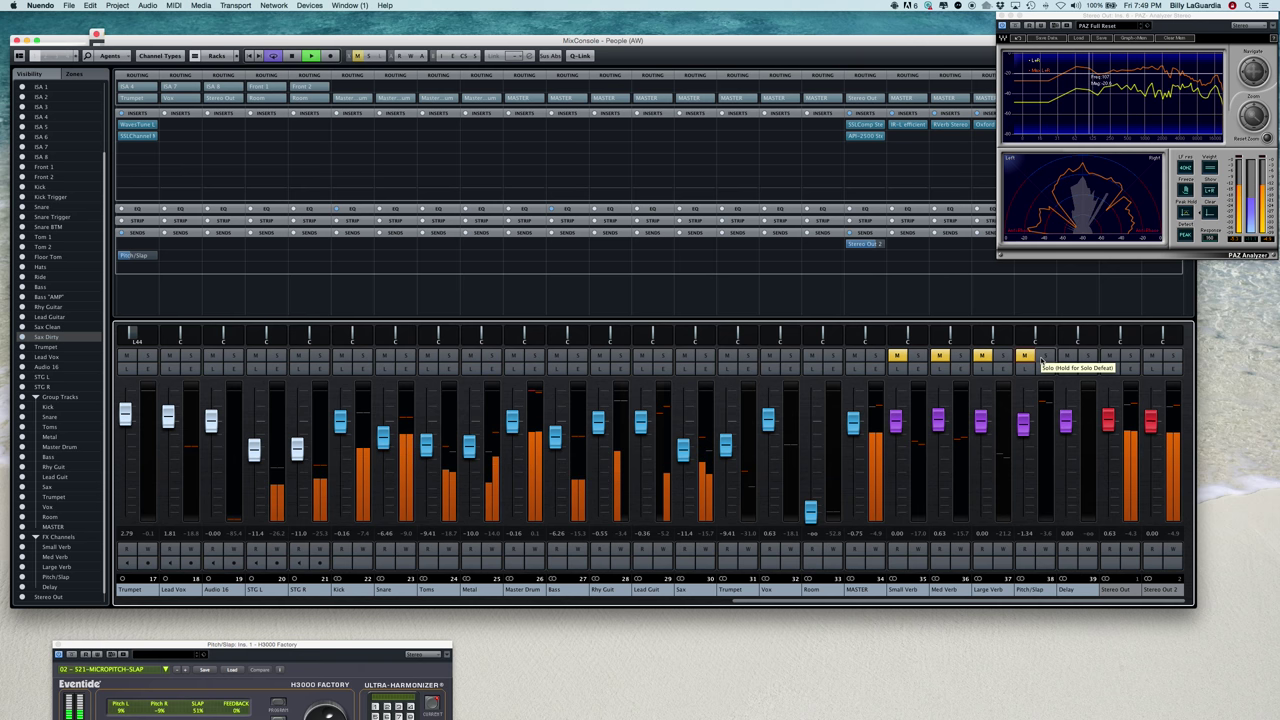
pyautogui.click(1024, 357)
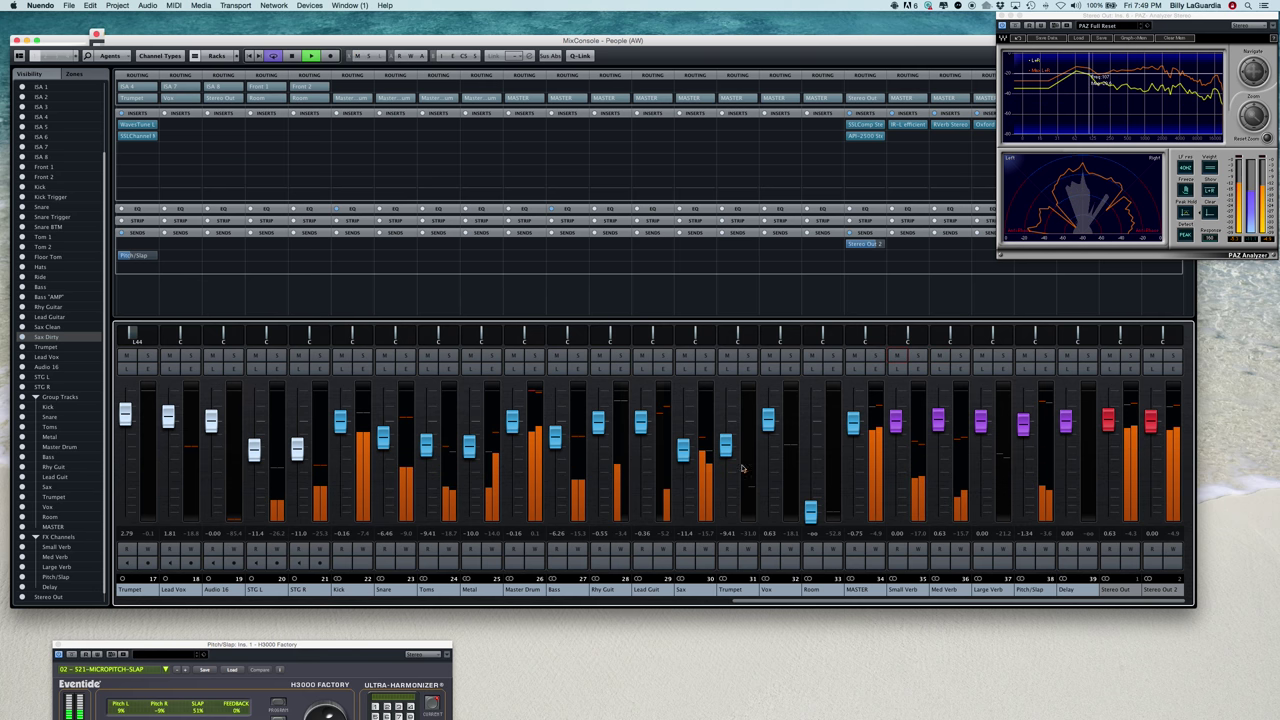
# Step: Audition the Pitch/Slap channel fader at -6.46 dB, set it to 0.00 dB and stop playback
pyautogui.moveTo(1023, 424); pyautogui.dragTo(1027, 439)
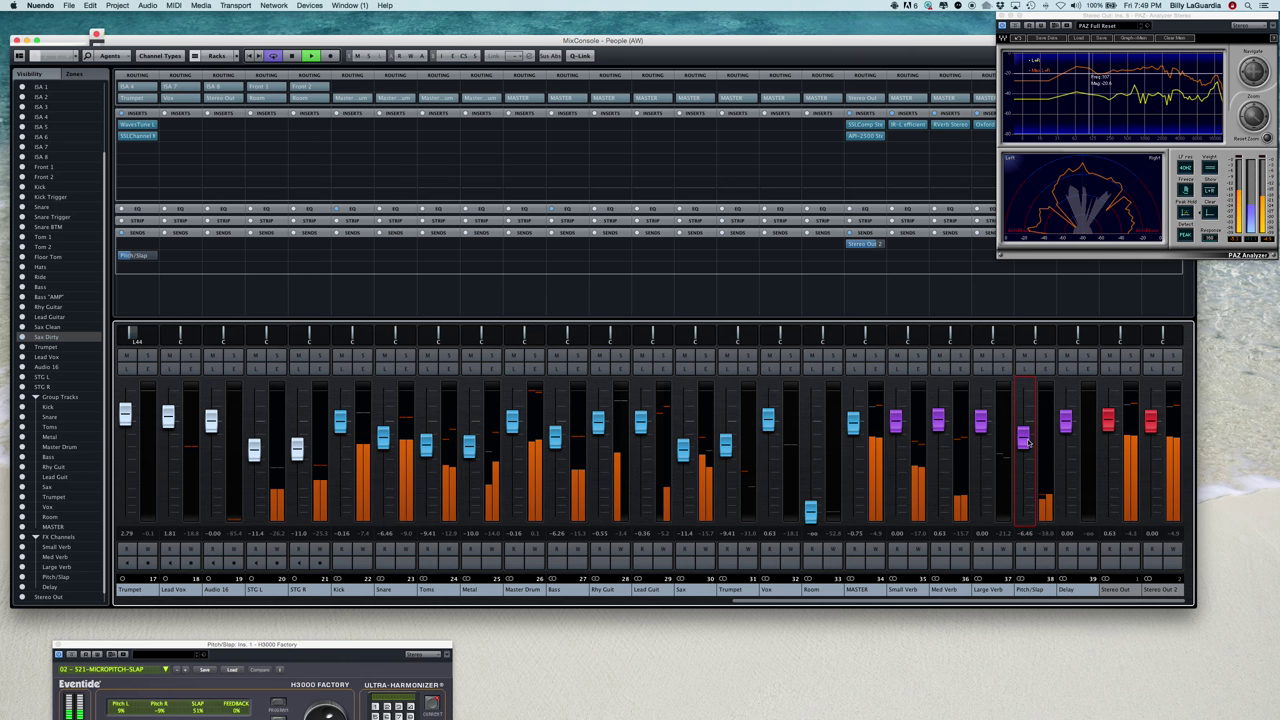
pyautogui.moveTo(1027, 436); pyautogui.dragTo(1027, 422)
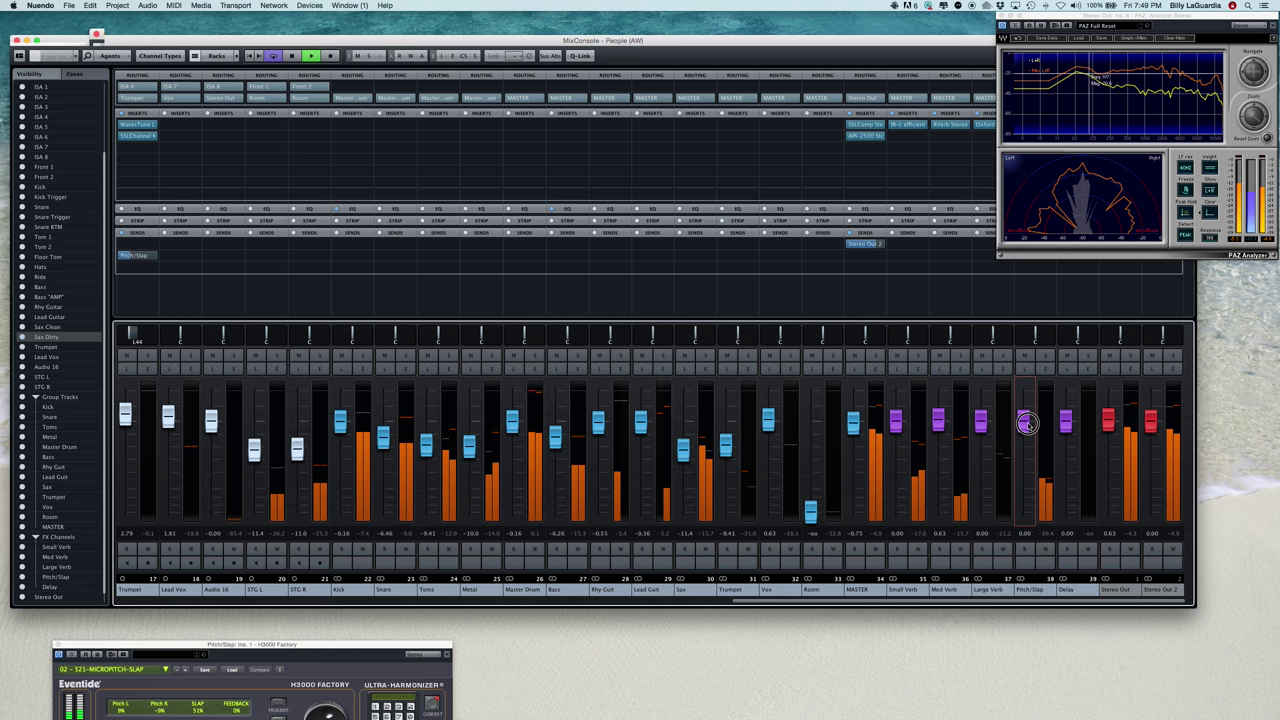
pyautogui.click(1067, 428)
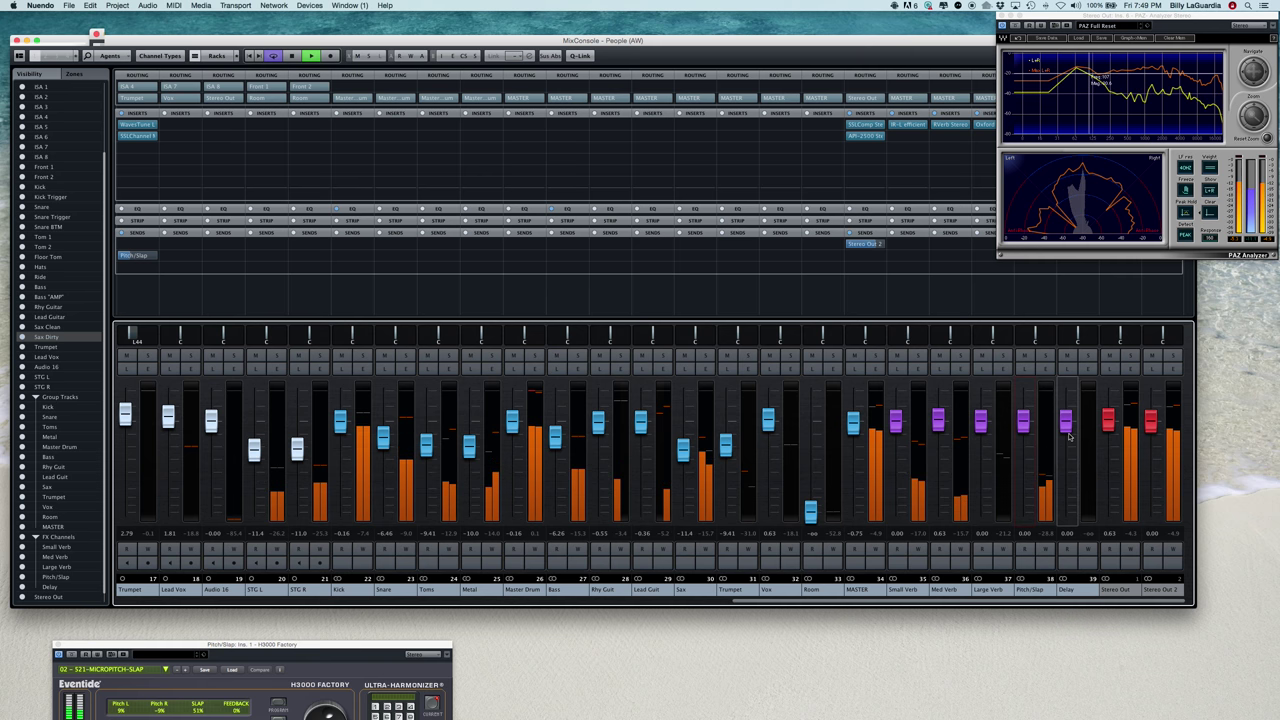
pyautogui.press('space')
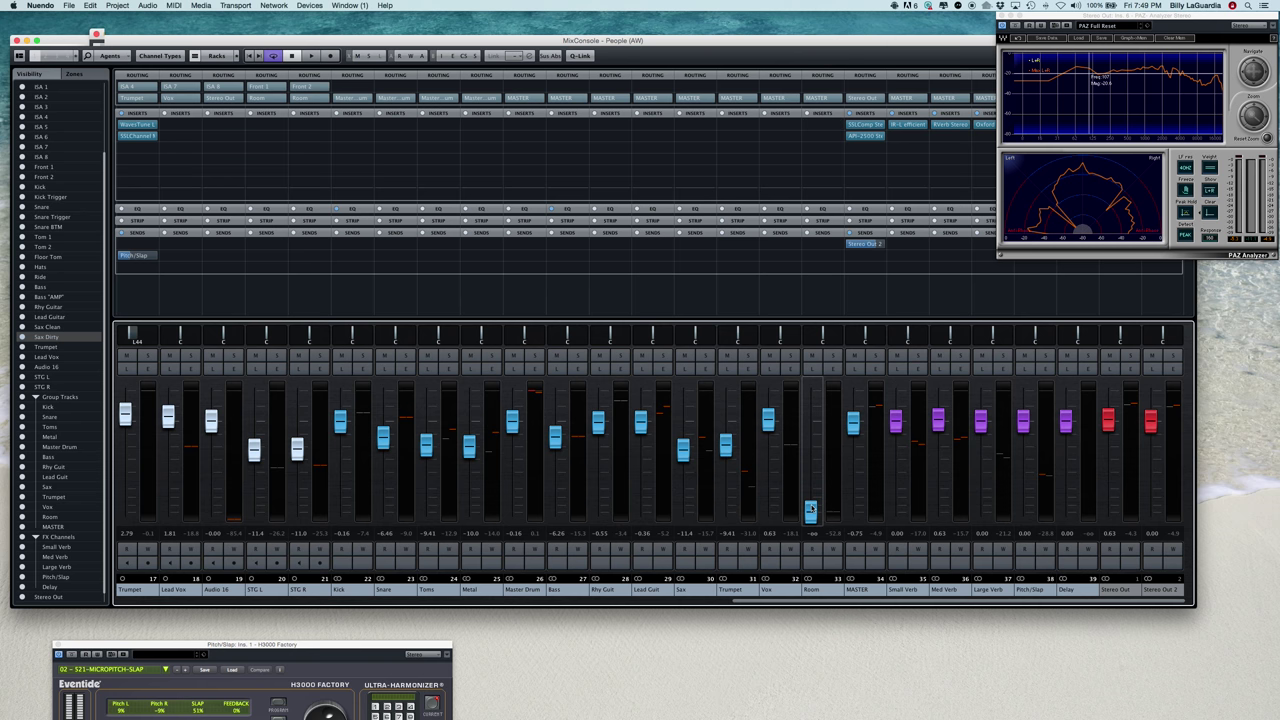
# Step: Audition the Room group during playback with its fader at -3.70 dB and pull the fader back down to -∞
pyautogui.moveTo(810, 512); pyautogui.dragTo(809, 430)
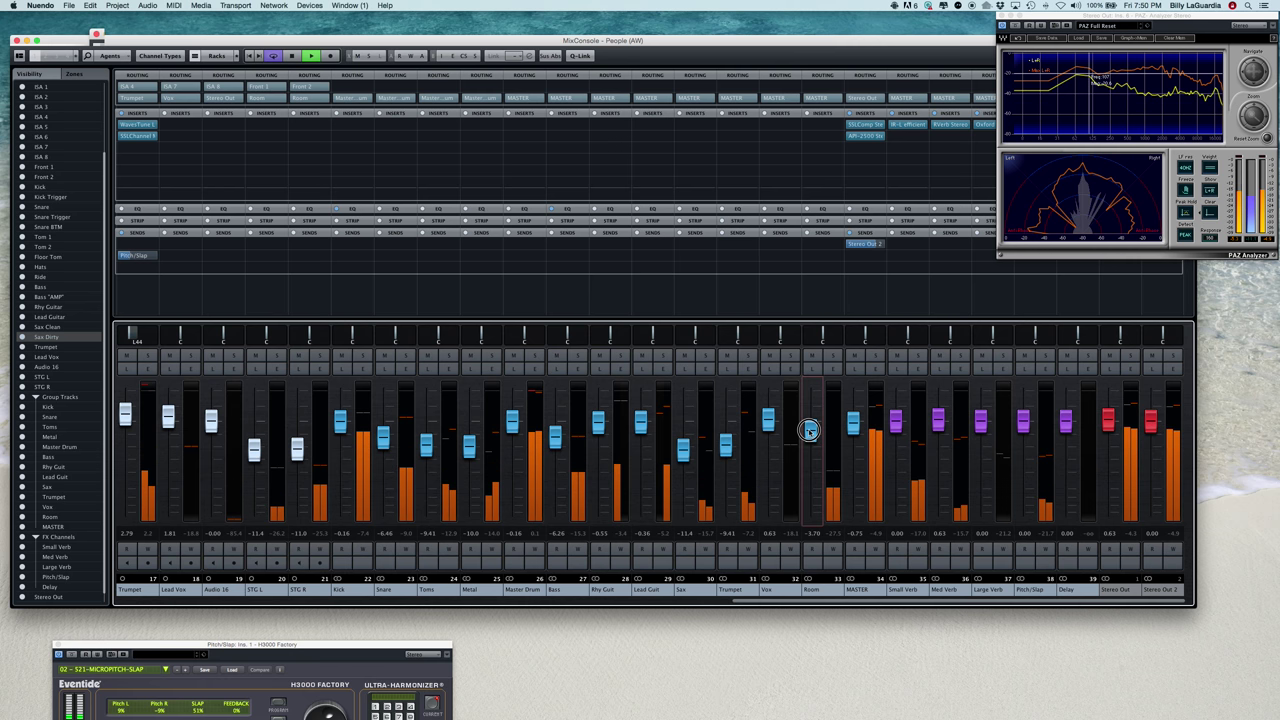
pyautogui.moveTo(809, 430); pyautogui.dragTo(810, 438)
pyautogui.moveTo(815, 487); pyautogui.dragTo(817, 525)
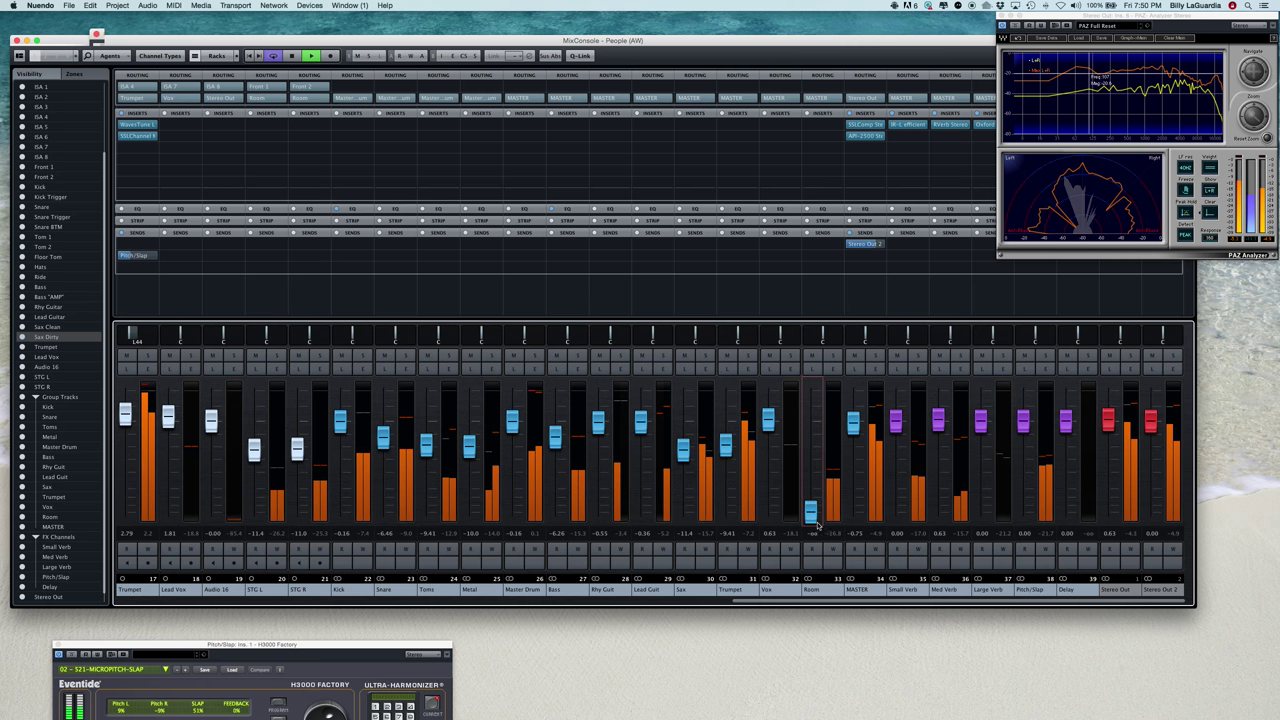
pyautogui.press('space')
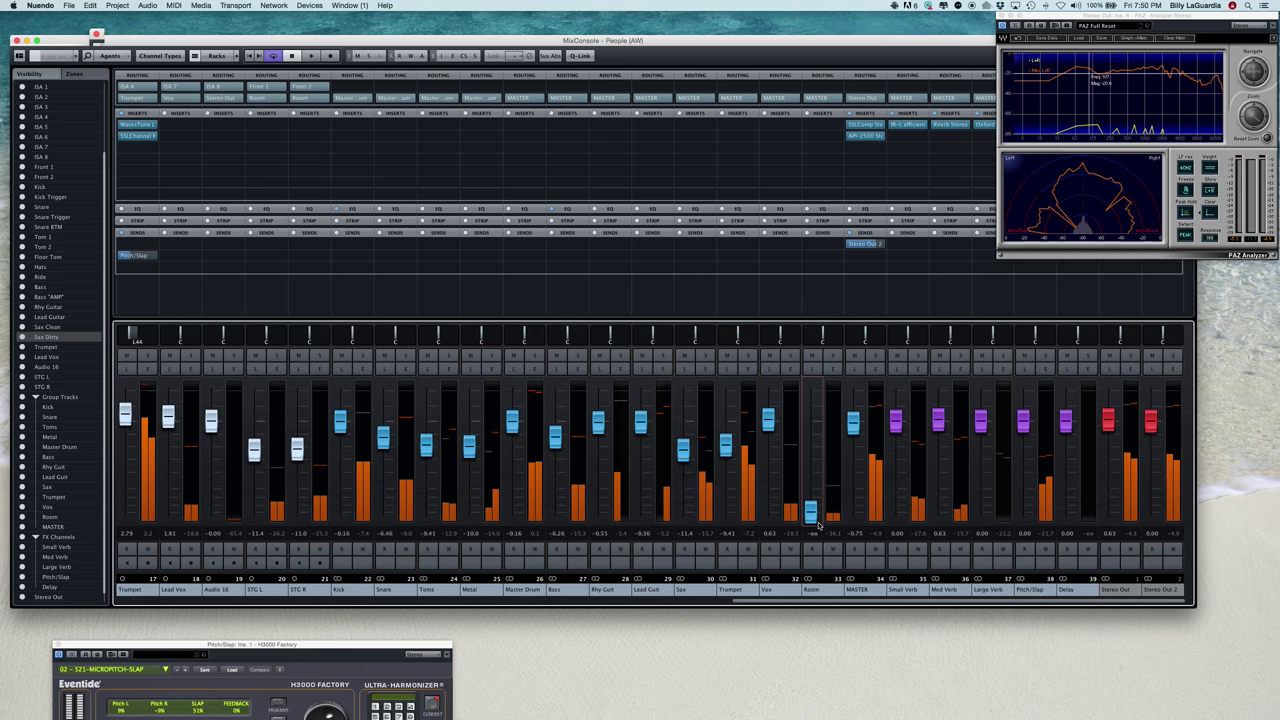